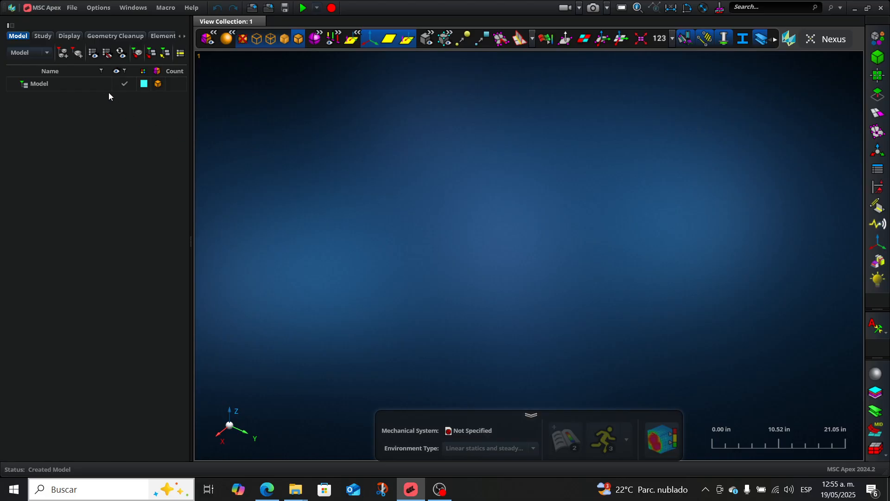
Open the recently used model Elasto-plast-hiper
left_click(71, 9)
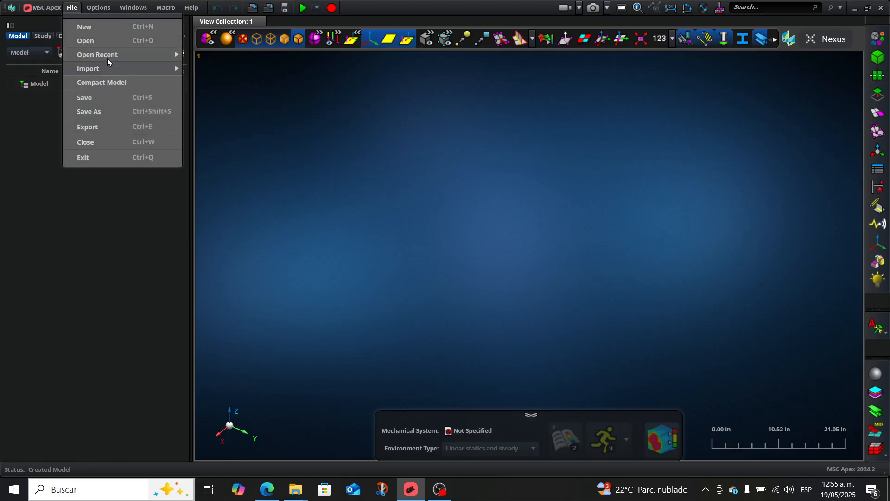
mouse_move(122, 55)
left_click(239, 55)
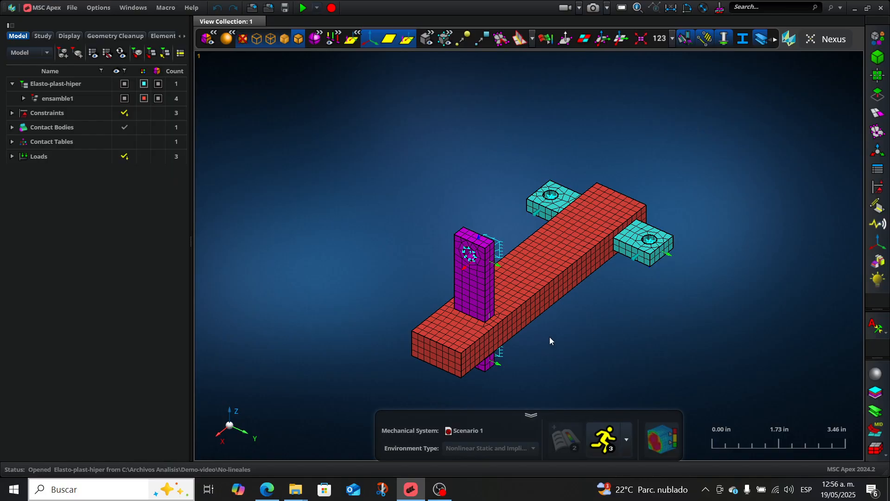
Examine the parts, interactions, constraints and loads of the ensamble1 assembly in the model tree and in the view
middle_click_drag(546, 361, 500, 320)
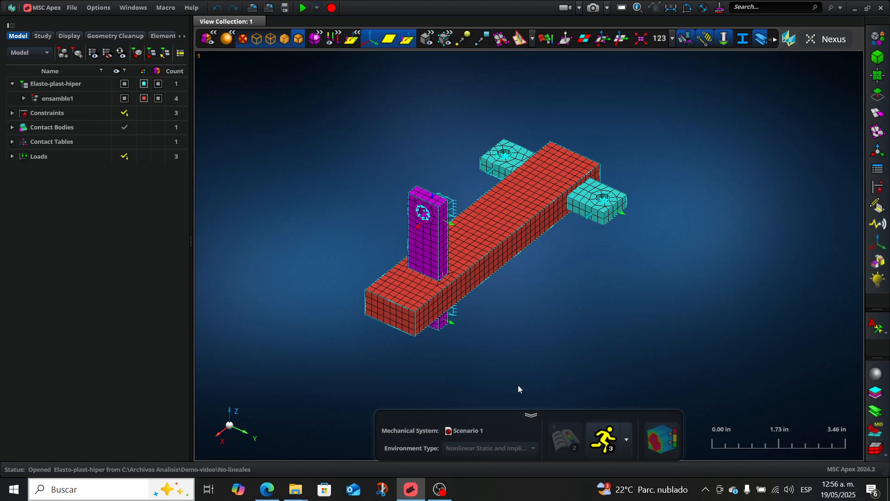
left_click(21, 101)
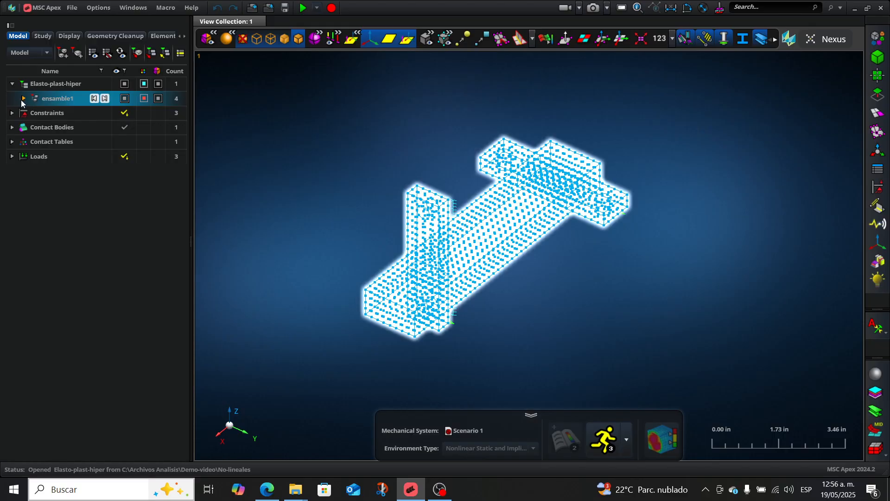
left_click(24, 99)
left_click(50, 157)
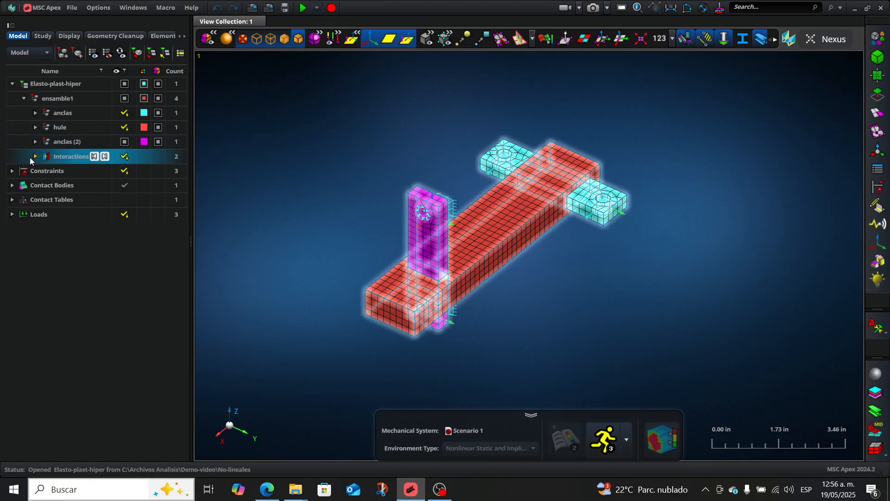
left_click(34, 157)
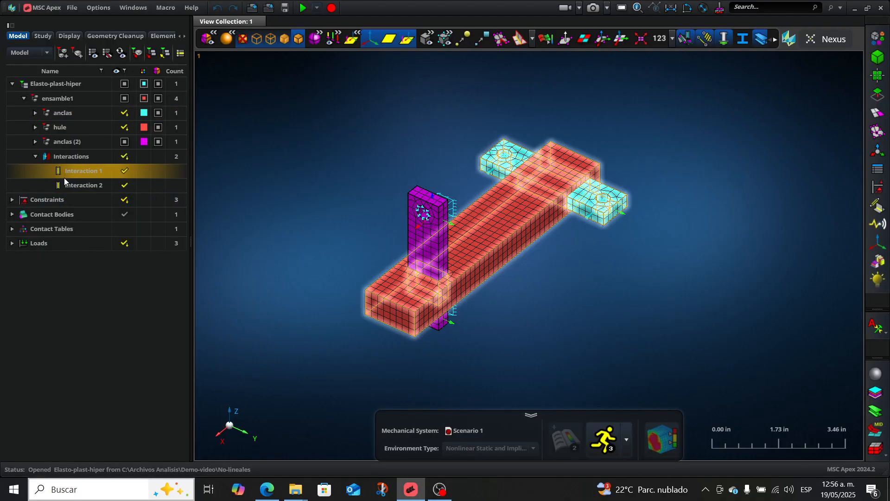
left_click(12, 200)
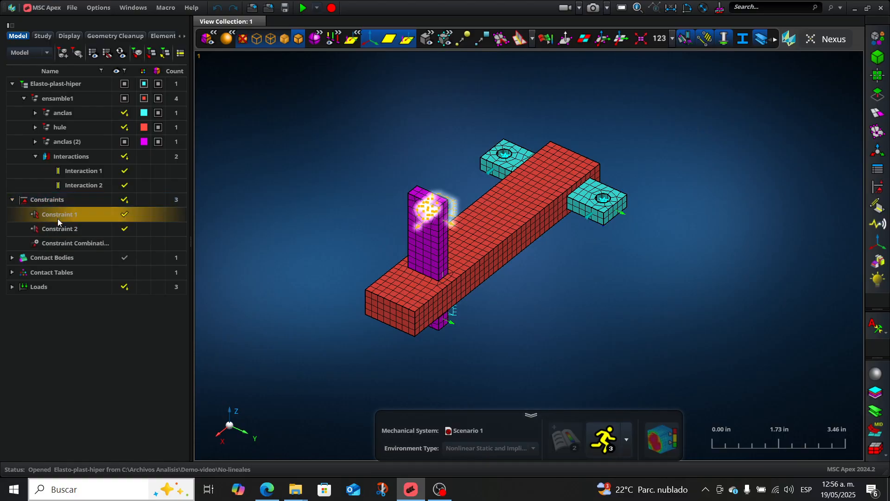
left_click(59, 243)
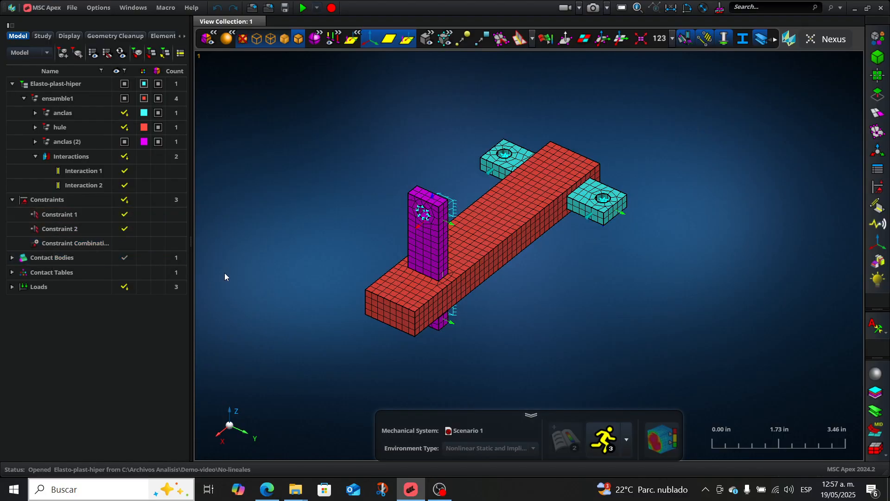
left_click(12, 287)
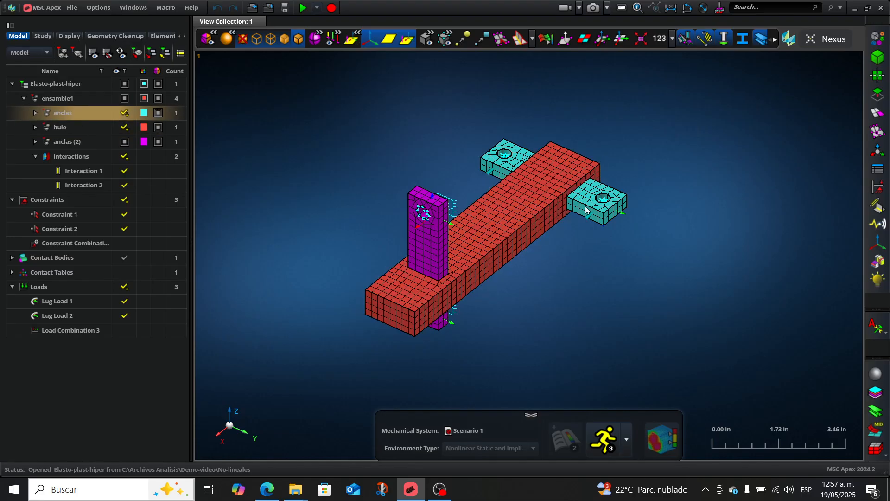
scroll(478, 207, "up", 5)
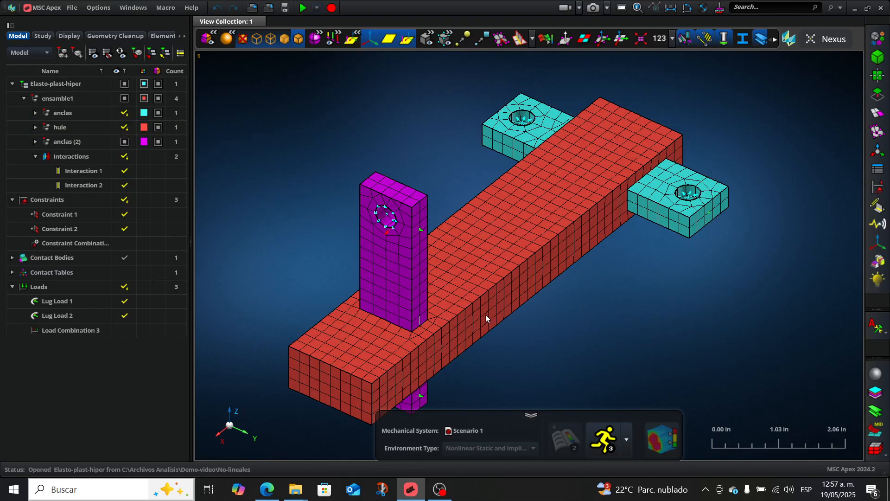
middle_click_drag(512, 384, 502, 340, "shift")
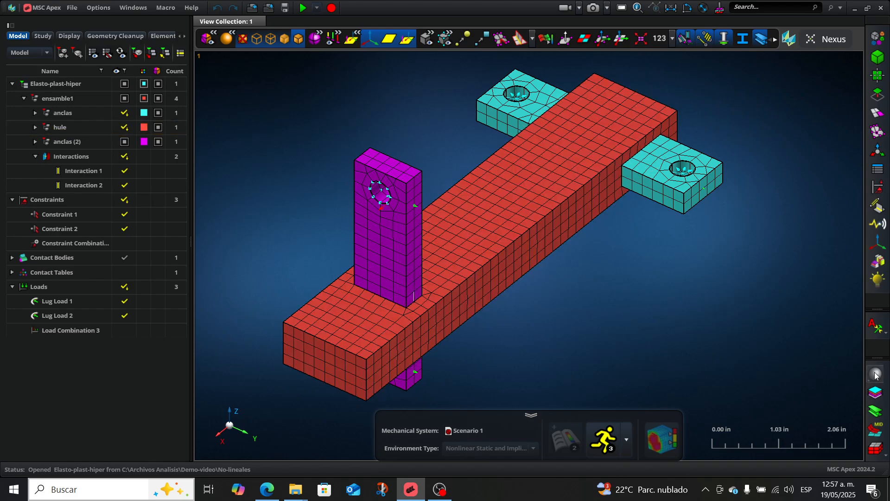
Review the _Aluminium material and both the isotropic and elasto-plastic (MATEP) models of the Elasto-plastico material
left_click(876, 374)
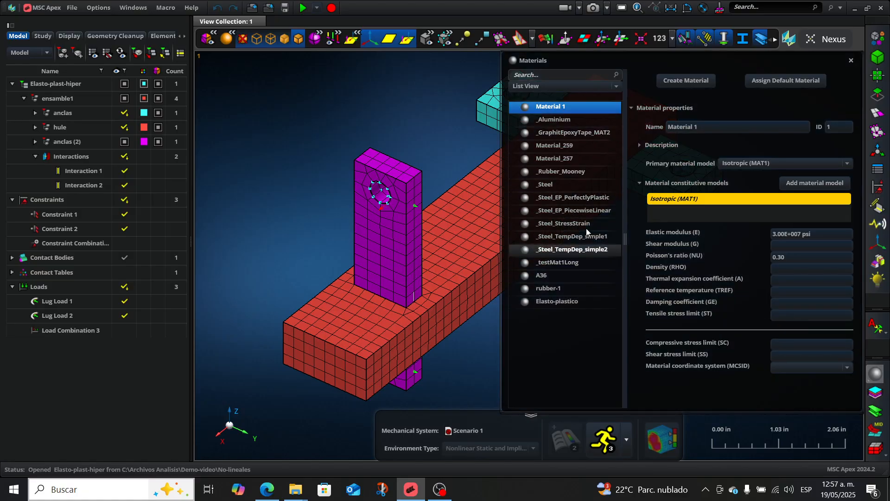
left_click(557, 121)
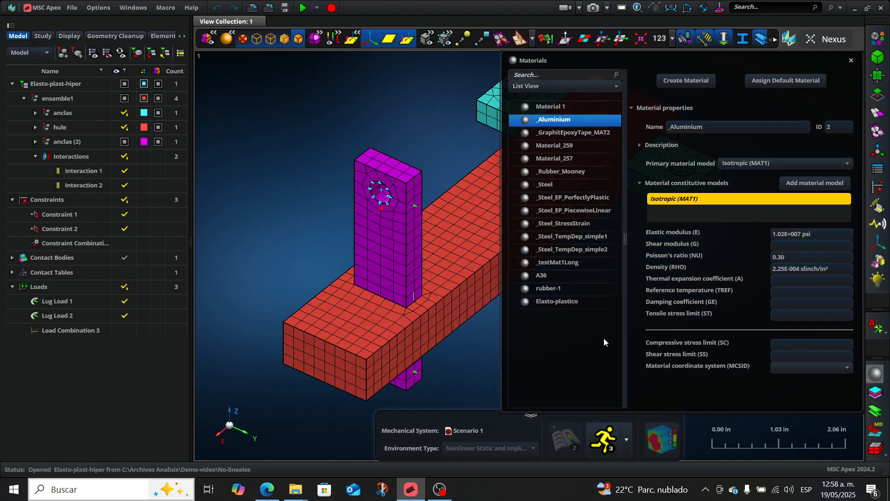
left_click(560, 302)
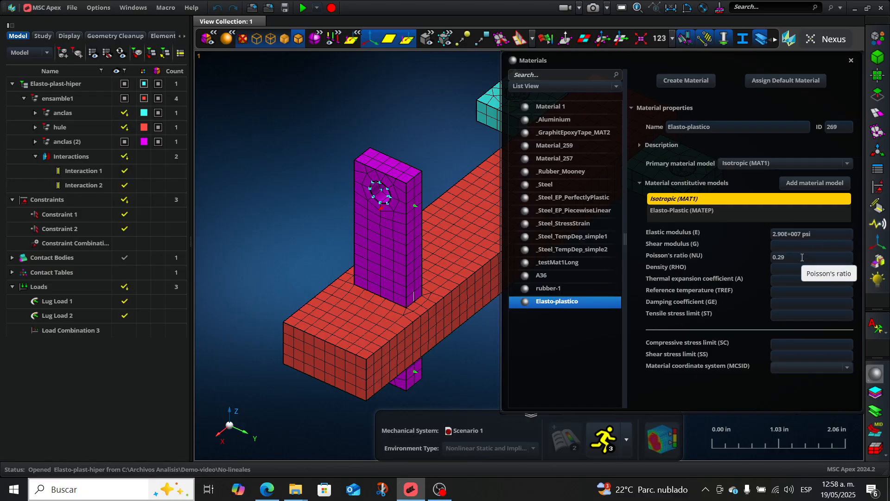
left_click(677, 210)
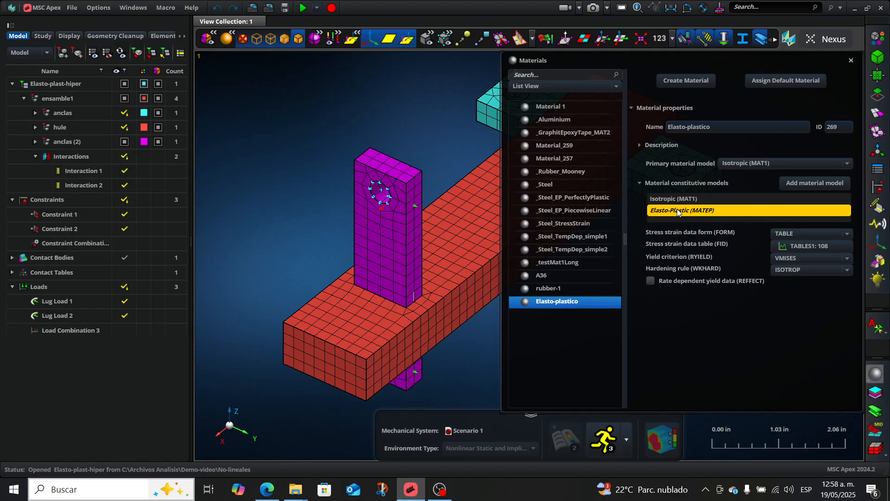
Inspect the stress-strain table TABLES1: 108 of the Elasto-plastico material, apply it as it is and close the materials list
left_click(805, 247)
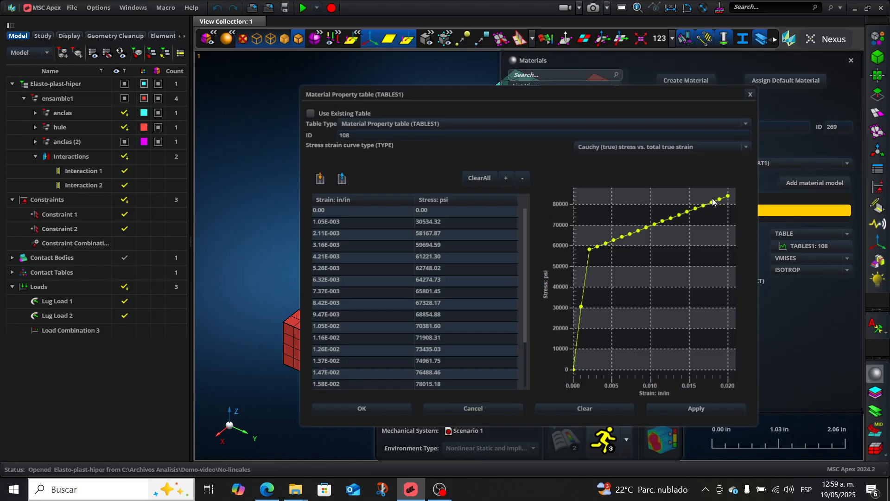
left_click(699, 409)
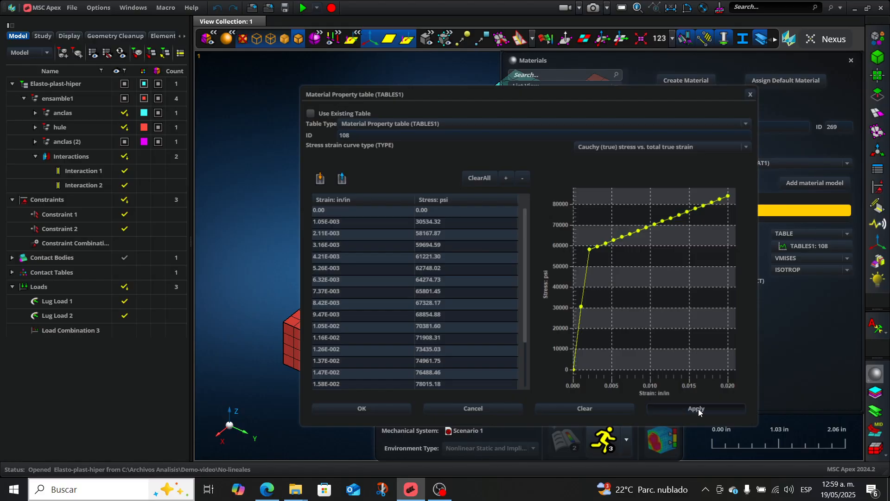
left_click(359, 410)
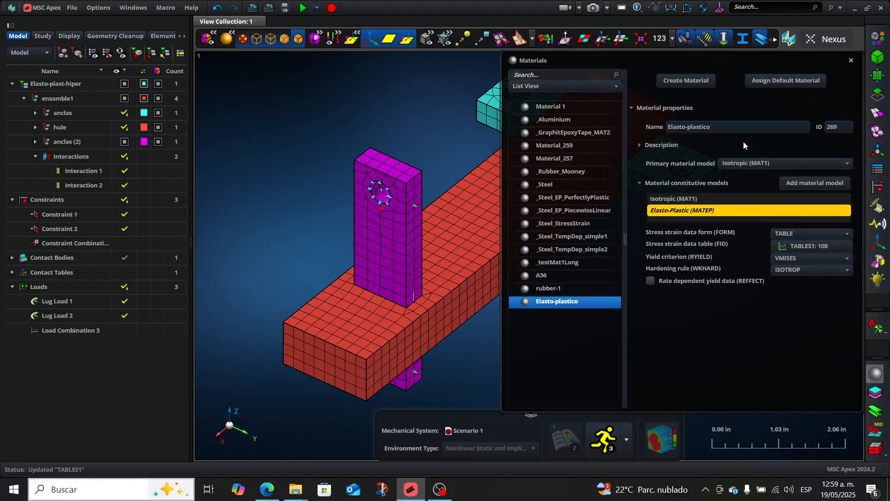
left_click(852, 62)
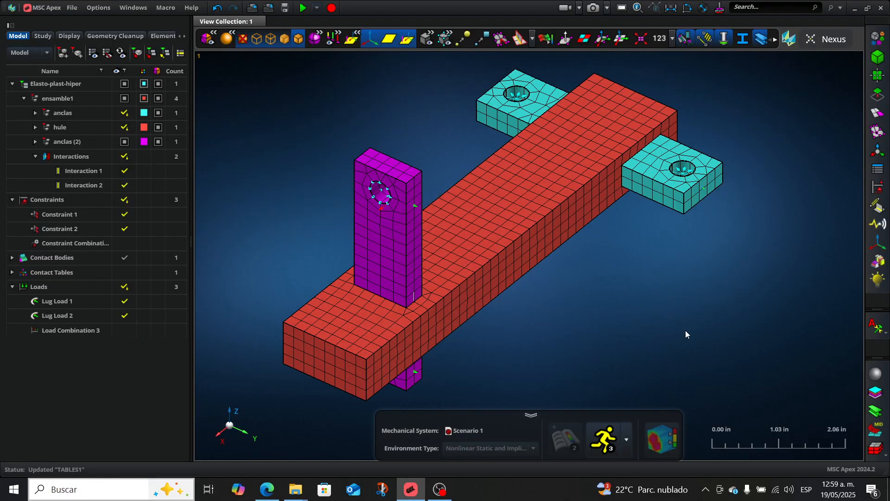
Create a solid 3D element property named 3D Elem Aluminio that uses the _Aluminium (2) material
left_click(874, 448)
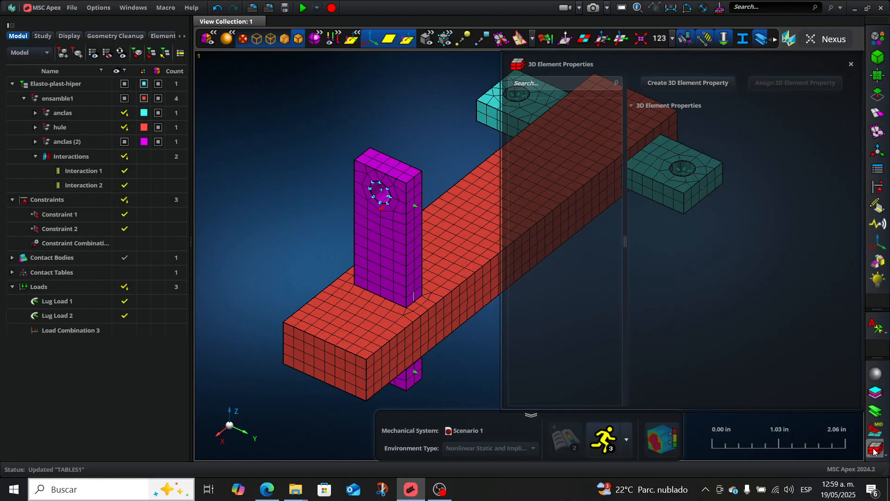
left_click(658, 85)
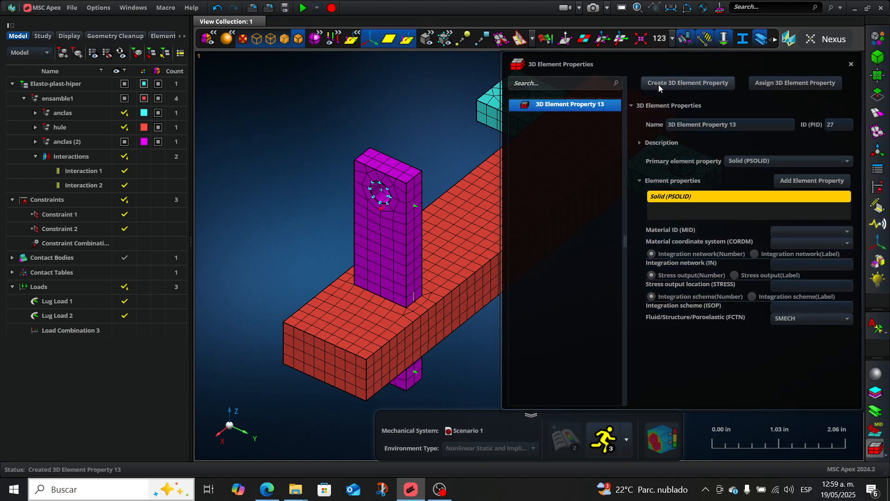
left_click(748, 124)
key("BackSpace")
key("BackSpace")
key("BackSpace")
key("BackSpace")
key("BackSpace")
key("BackSpace")
key("BackSpace")
key("BackSpace")
key("BackSpace")
key("BackSpace")
key("BackSpace")
key("BackSpace")
key("BackSpace")
key("BackSpace")
key("BackSpace")
key("BackSpace")
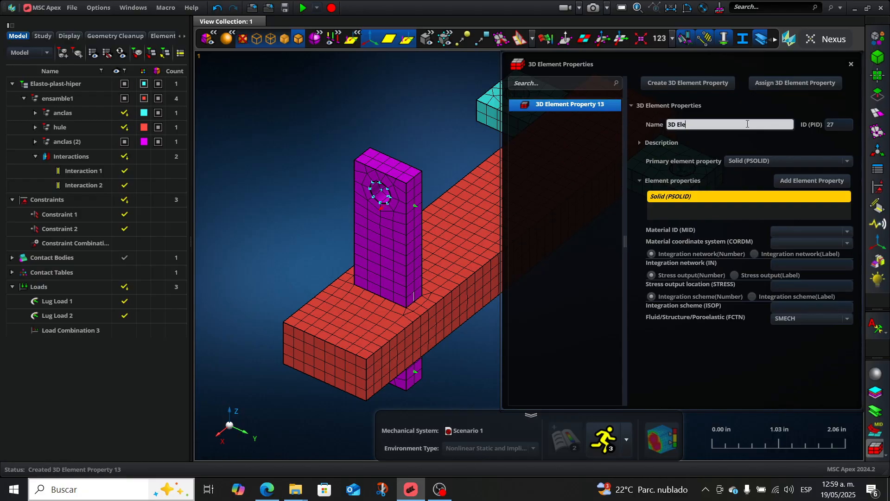
type("m Aluminio")
left_click(848, 234)
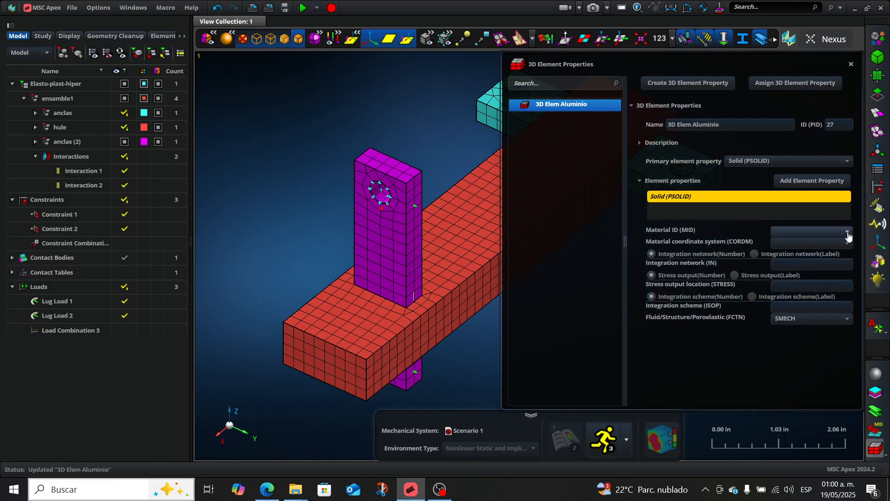
left_click(847, 233)
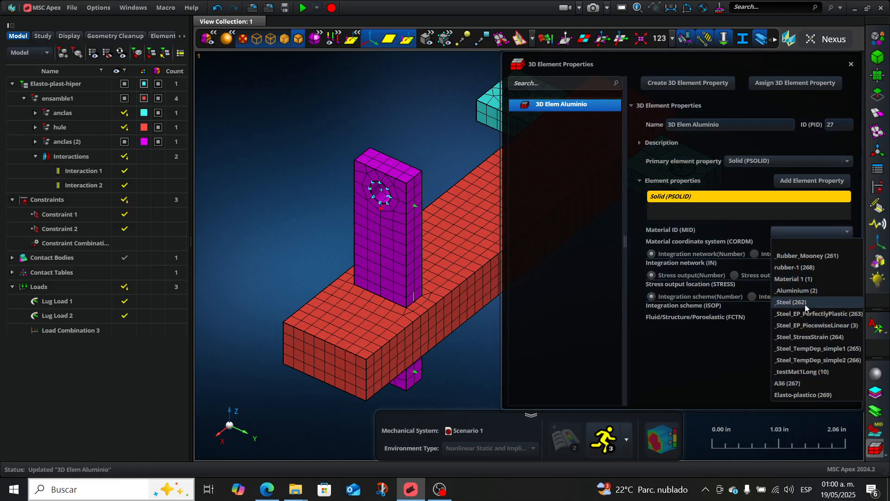
left_click(806, 291)
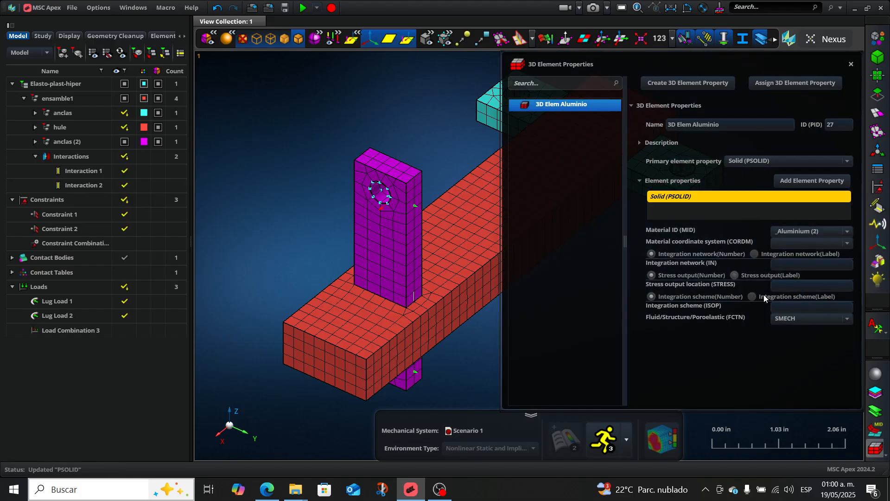
Assign the 3D Elem Aluminio property to the cyan anclas part and finish the assignment
left_click(802, 84)
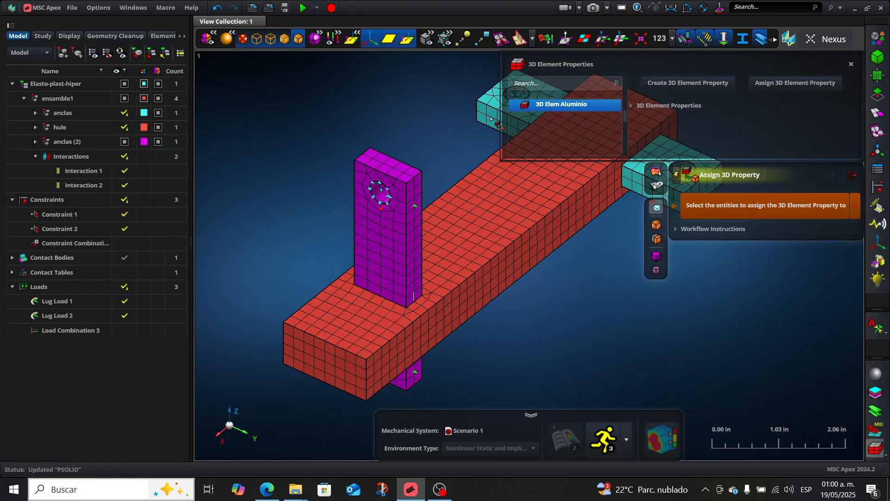
left_click(491, 117)
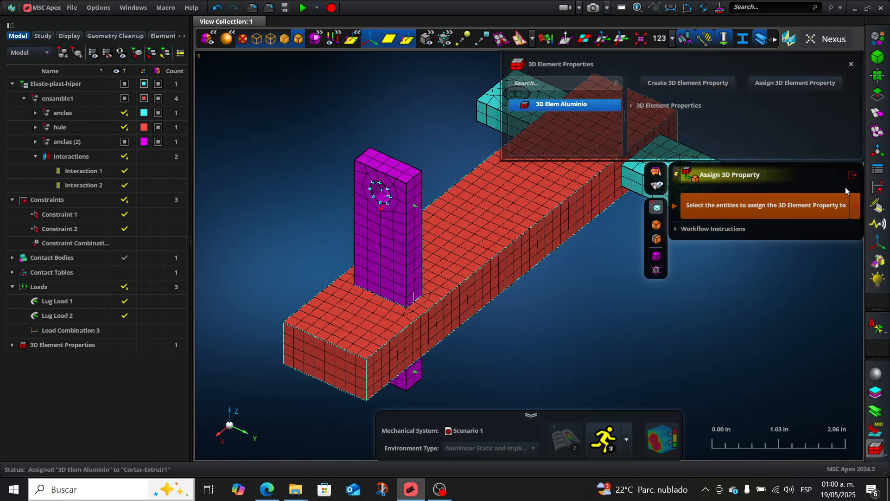
left_click(853, 176)
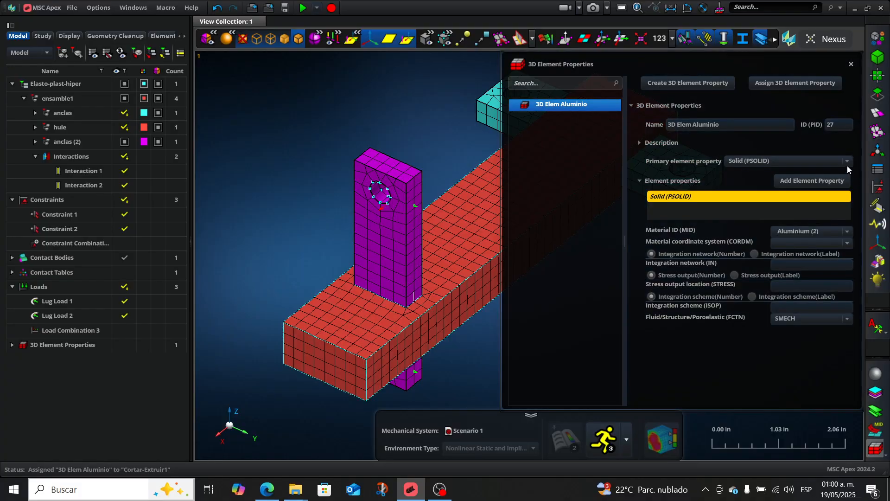
Create a second solid 3D element property named 3D Elem elasto plastico that uses the Elasto-plastico (269) material
left_click(696, 82)
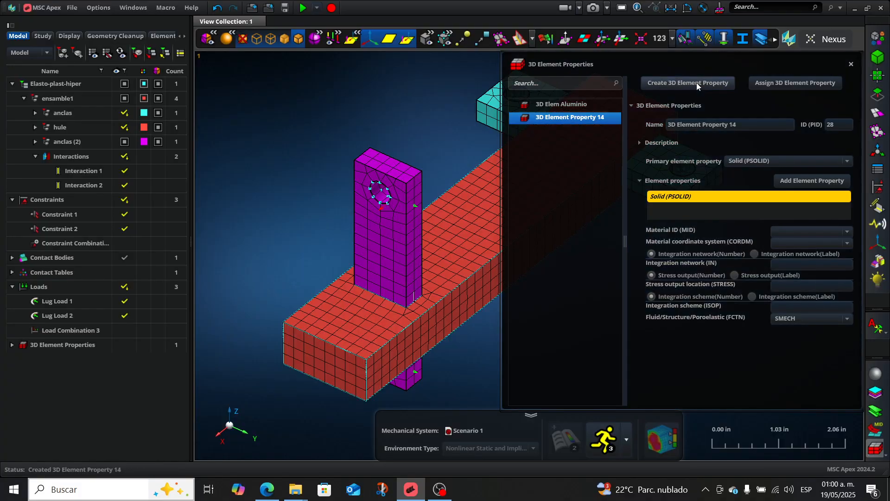
left_click(756, 125)
double_click(754, 126)
key("BackSpace")
key("BackSpace")
key("BackSpace")
key("BackSpace")
key("BackSpace")
key("BackSpace")
key("BackSpace")
key("BackSpace")
key("BackSpace")
key("BackSpace")
key("BackSpace")
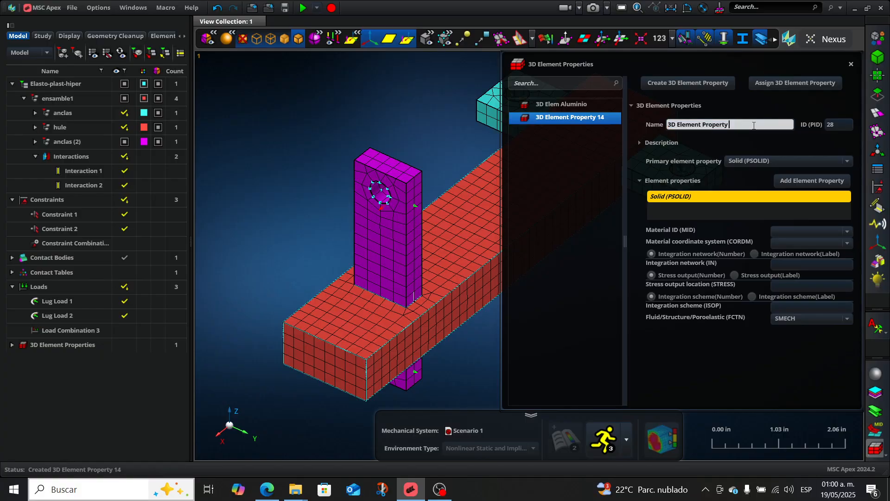
key("BackSpace")
key("BackSpace")
key("BackSpace")
type("elasto plastico")
left_click(848, 235)
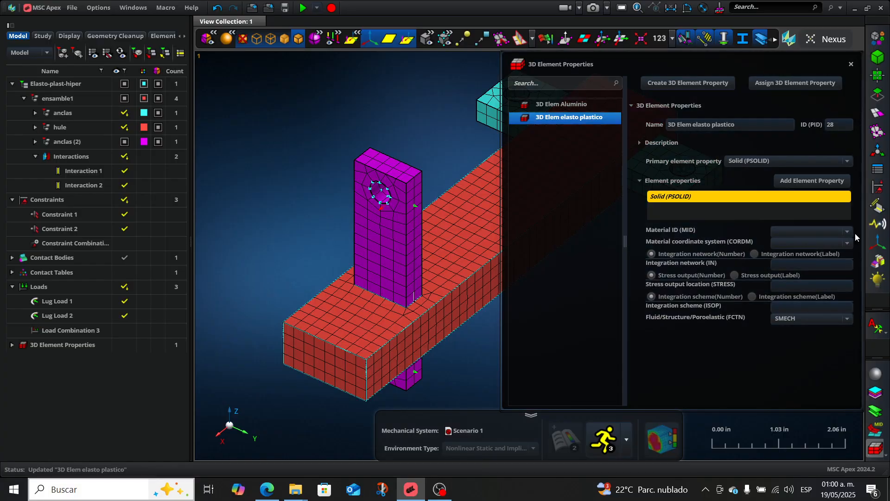
left_click(848, 233)
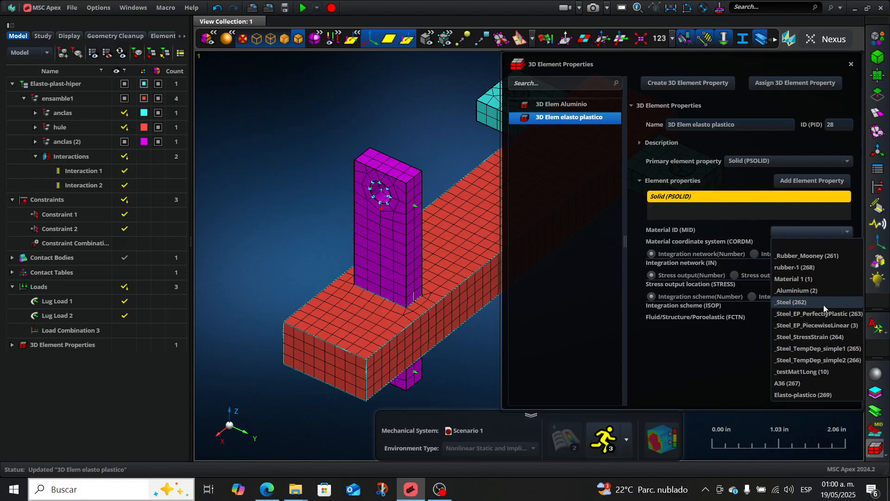
left_click(805, 394)
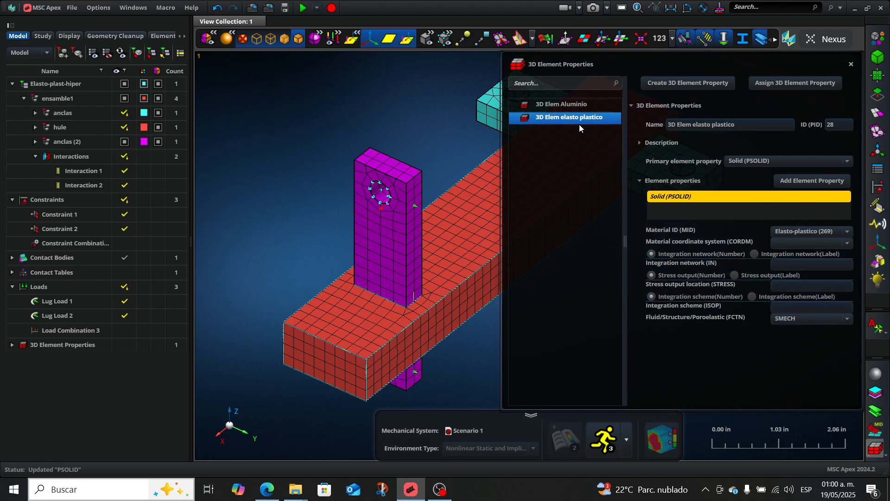
Assign the 3D Elem elasto plastico property to the red hule block
left_click(781, 82)
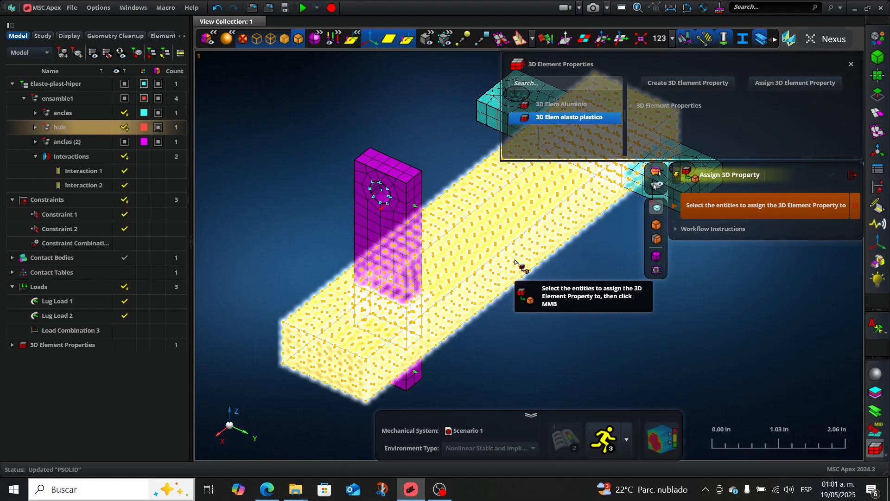
left_click(515, 261)
middle_click(515, 261)
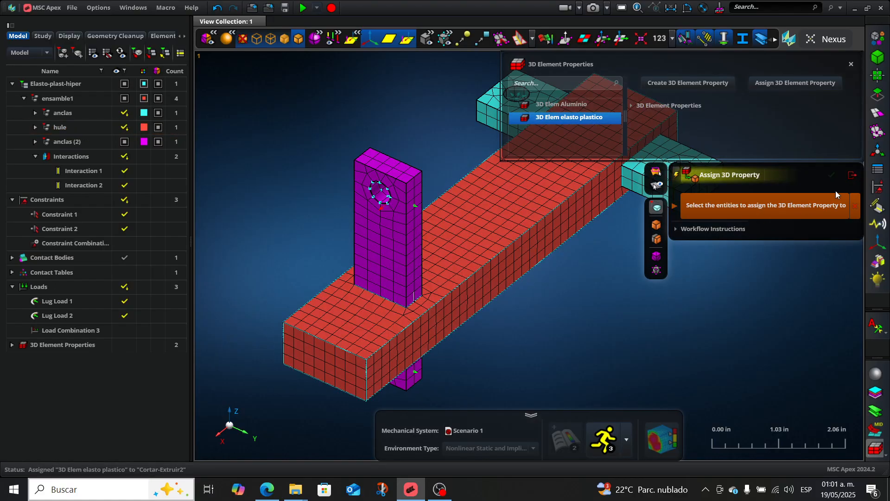
Finish the property assignment, close the 3D element property tools, and list the existing 3D element properties in the model tree
left_click(852, 175)
left_click(851, 64)
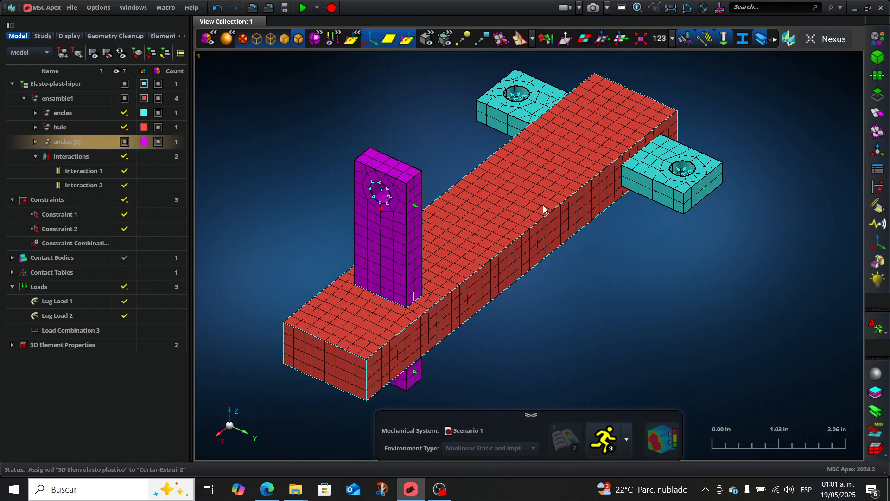
left_click(12, 345)
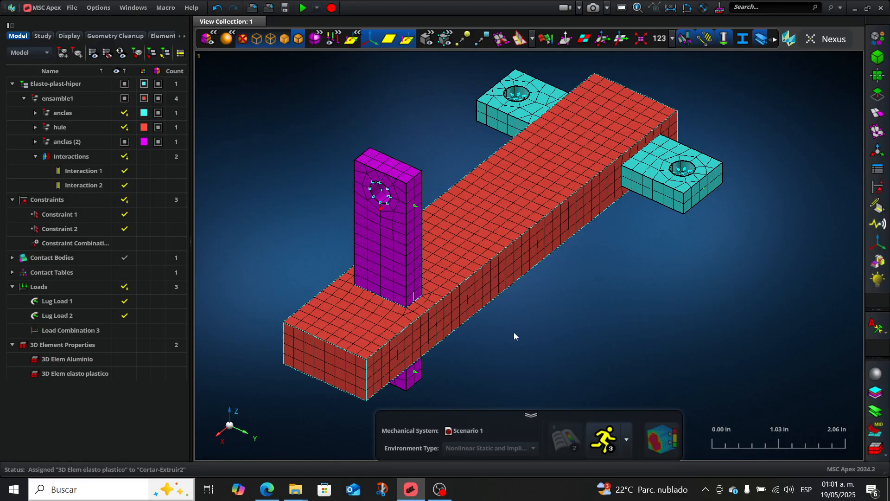
mouse_move(573, 342)
middle_mouse_down()
mouse_move(536, 344)
mouse_move(560, 345)
mouse_move(557, 323)
mouse_move(553, 349)
mouse_move(567, 335)
mouse_move(554, 333)
mouse_move(563, 338)
middle_mouse_up()
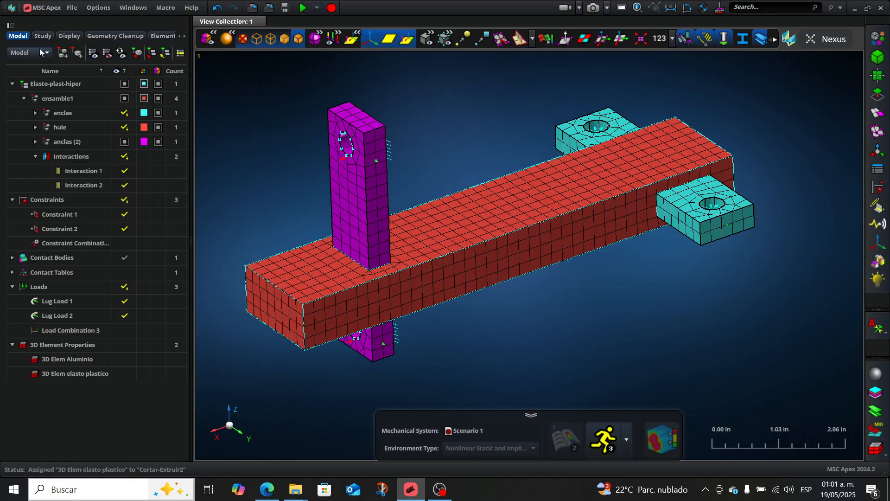
Delete the existing Scenario 1 from the study
left_click(41, 36)
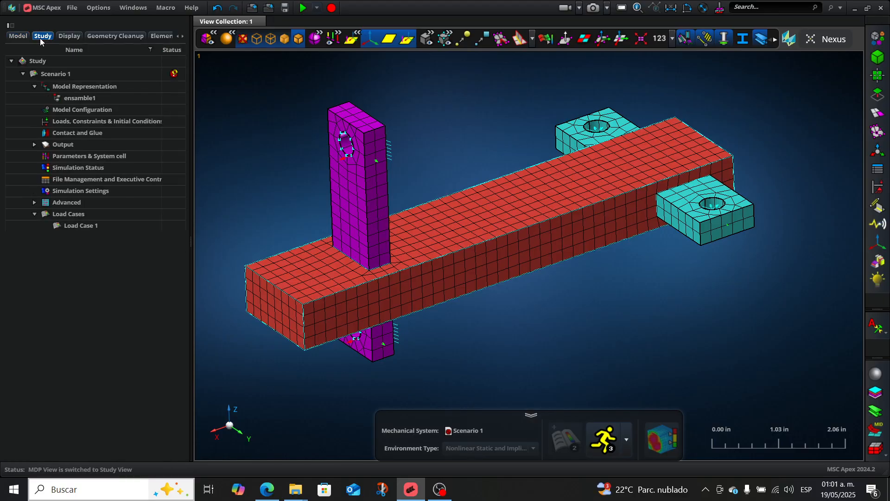
right_click(53, 74)
left_click(74, 86)
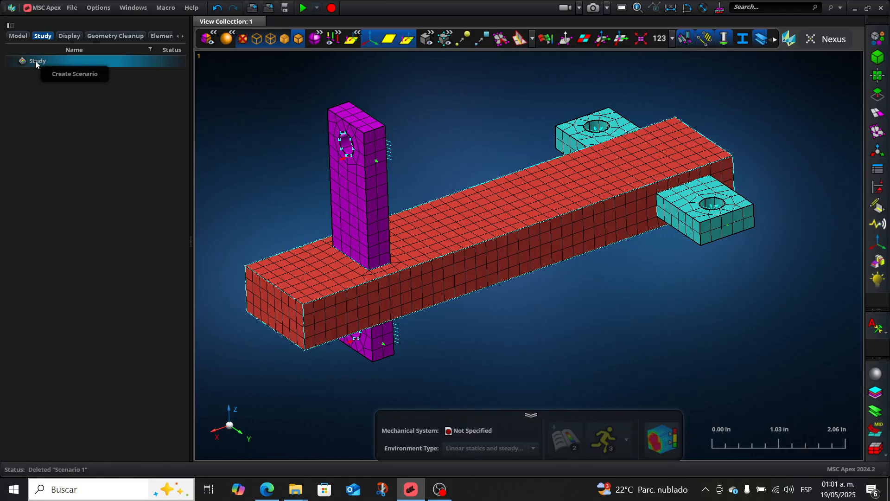
Create a new scenario of type Nonlinear Static and Implicit Transient Analysis (SOL 400)
left_click(72, 77)
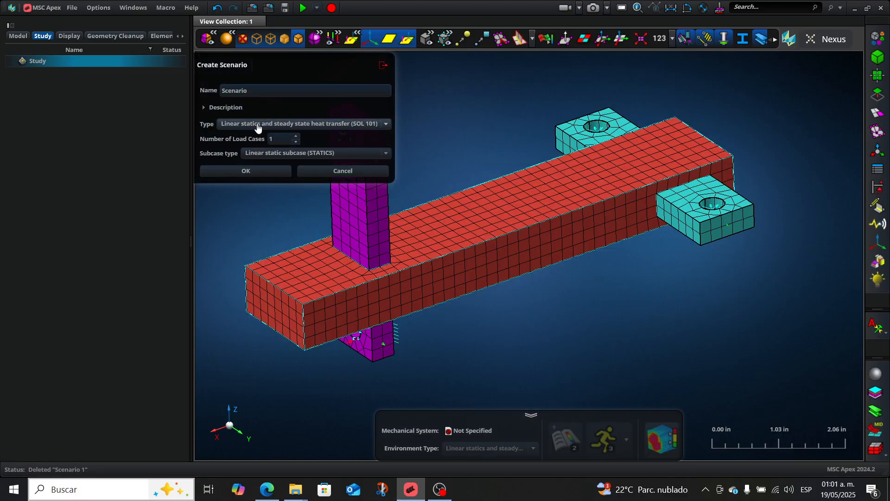
left_click(387, 124)
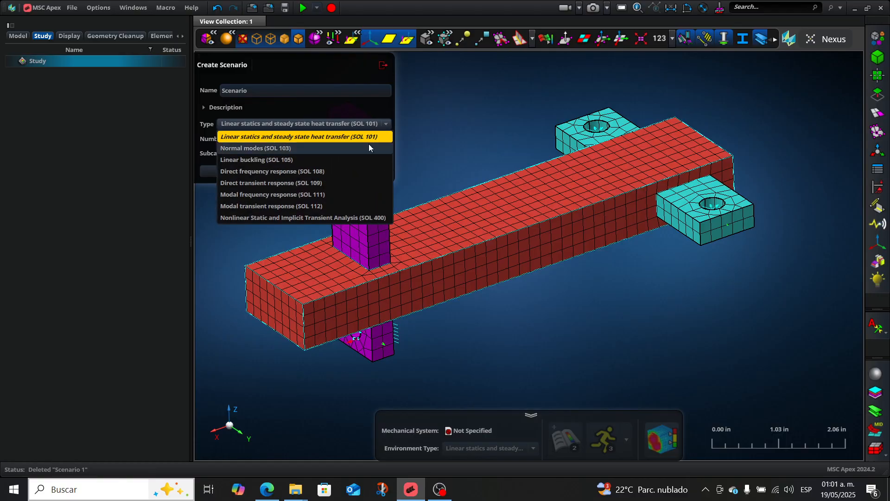
left_click(239, 218)
left_click(249, 172)
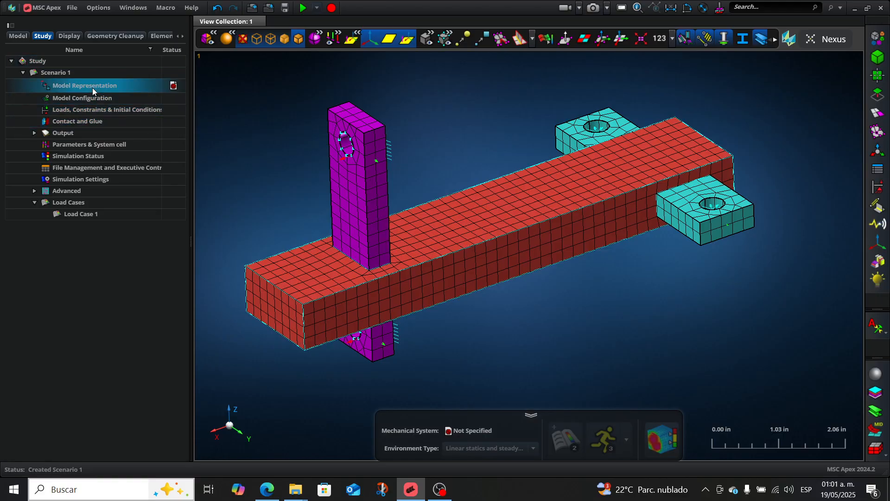
Set ensamble1 as the model representation of the new scenario
left_click(143, 99)
left_click(250, 103)
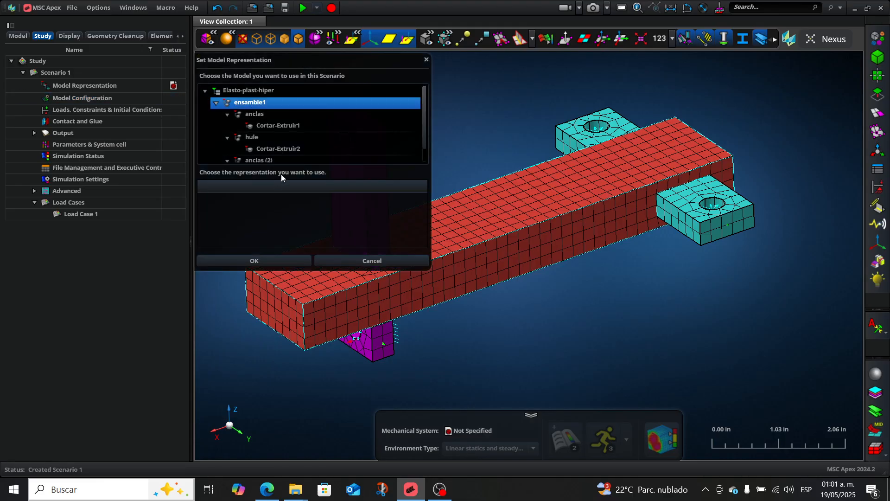
left_click(264, 261)
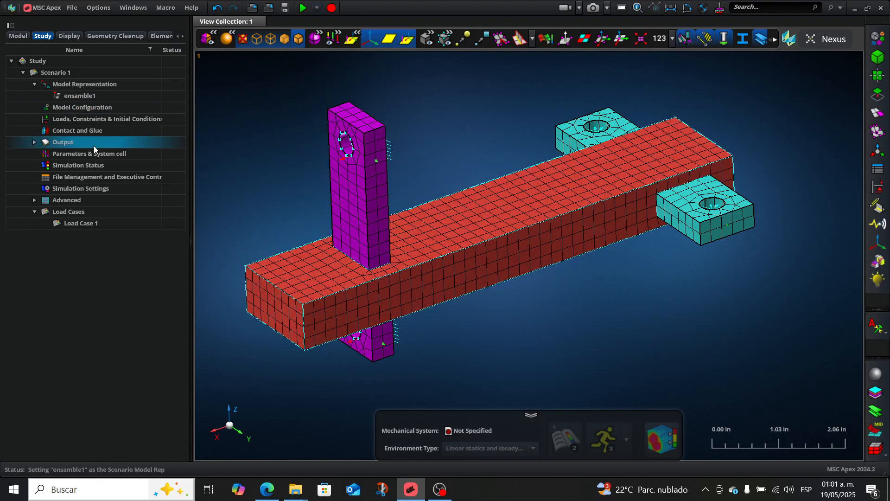
Activate Constraint Combination 1 and static Load Combination 3 at the Scenario 1 level and apply the settings
double_click(85, 119)
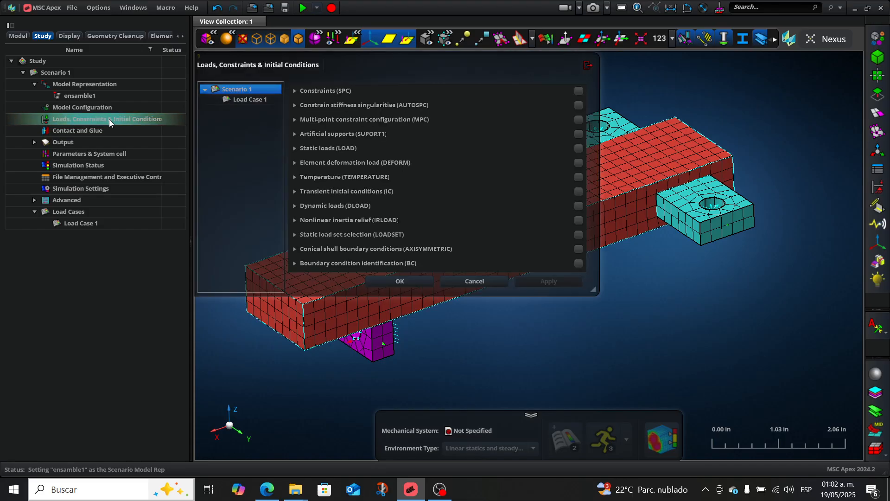
left_click(294, 91)
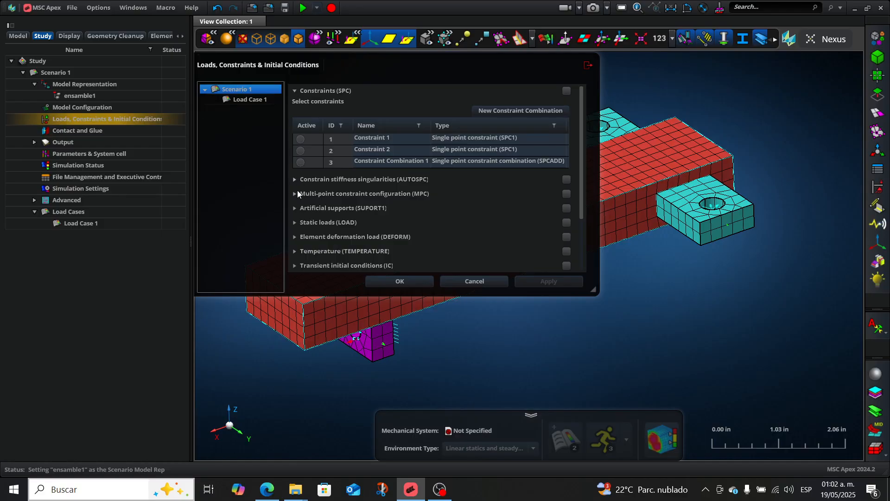
left_click(301, 162)
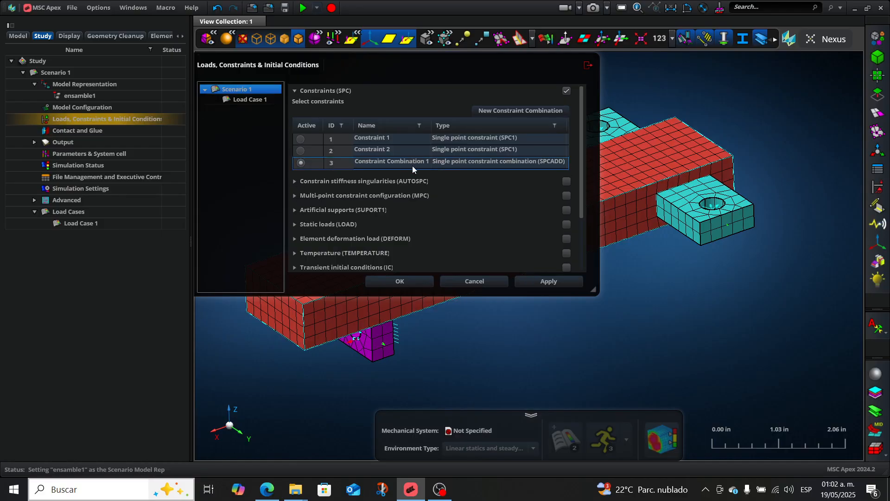
left_click(294, 224)
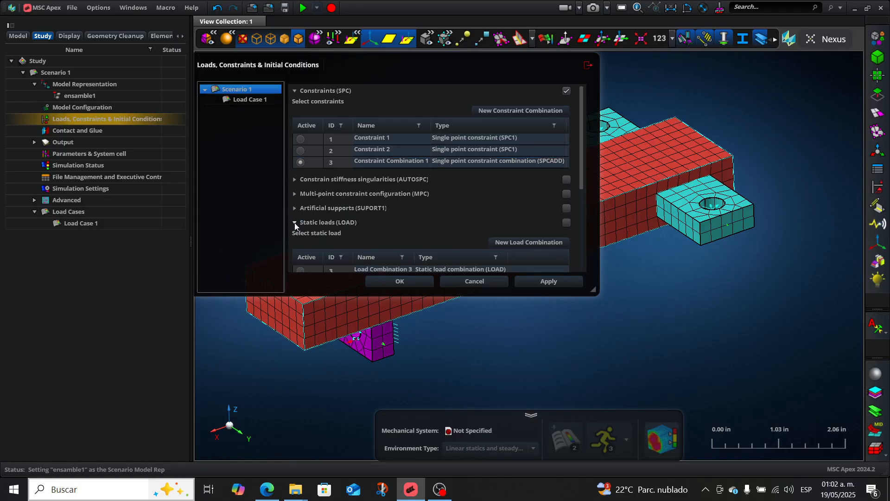
left_click_drag(583, 180, 587, 202)
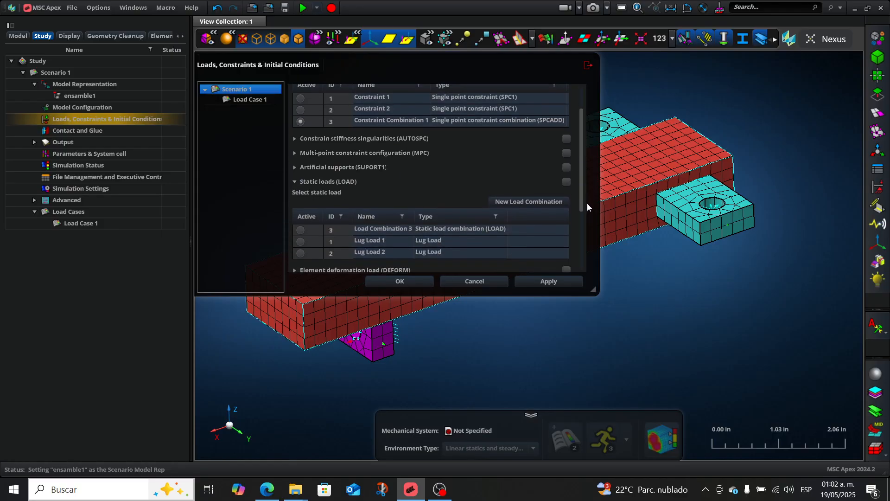
left_click(301, 229)
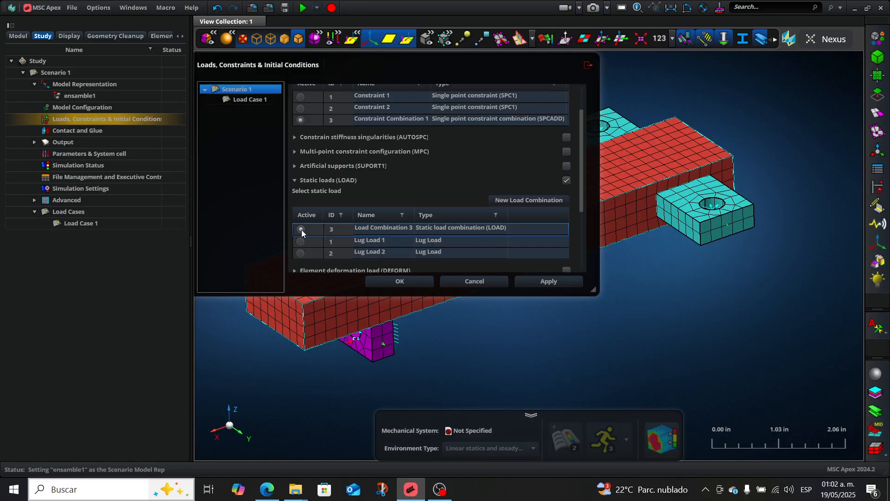
left_click(537, 282)
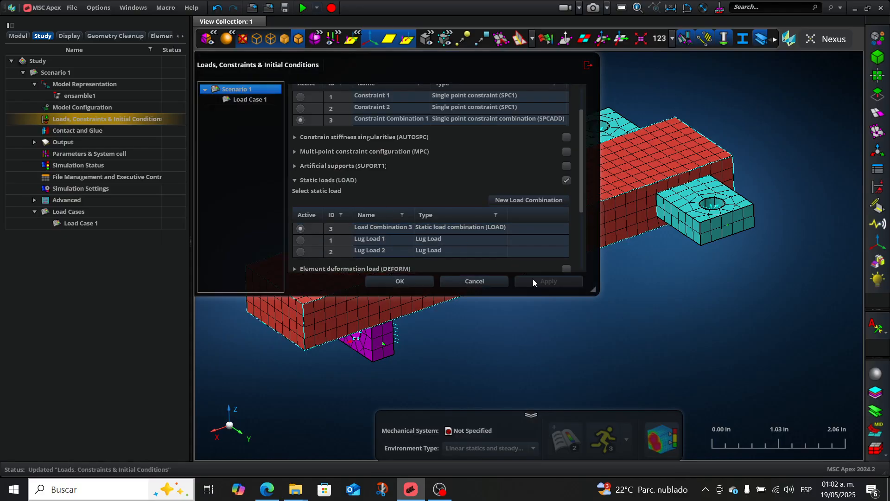
Activate Constraint Combination 1 and static Load Combination 3 for Load Case 1 and accept the loads and constraints settings
left_click(243, 99)
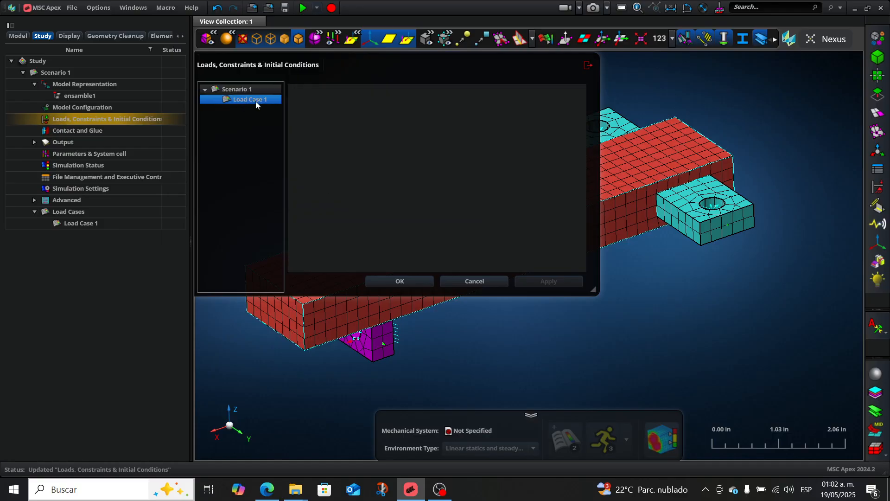
left_click(295, 91)
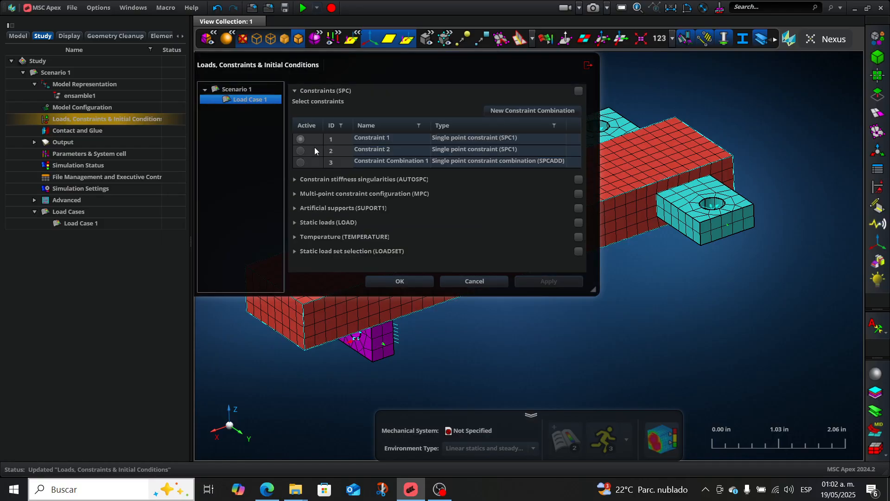
left_click(300, 163)
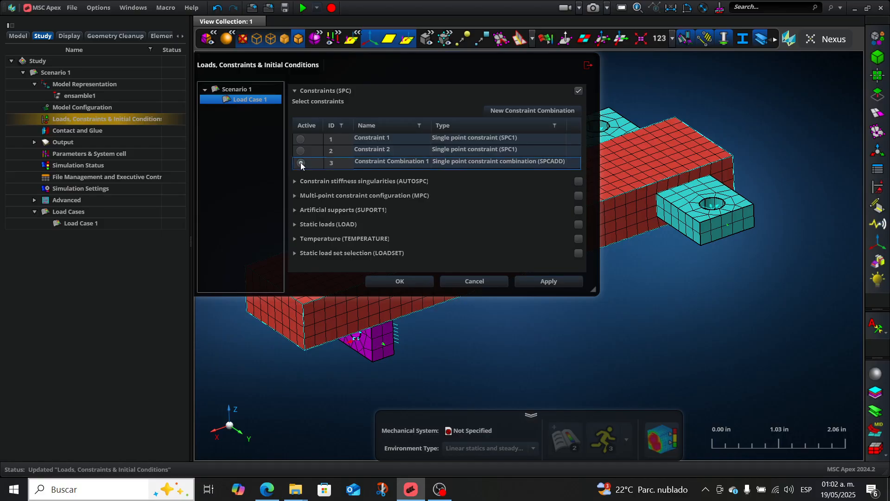
left_click(294, 224)
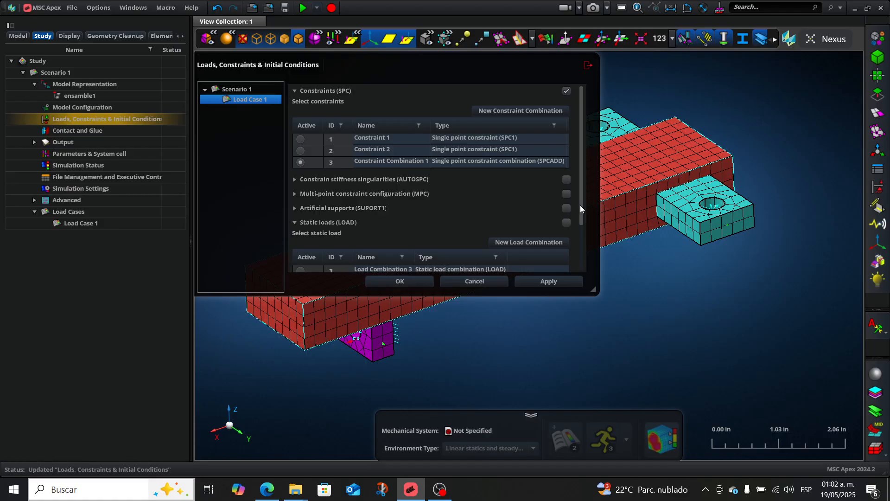
left_click_drag(581, 204, 583, 230)
left_click(302, 233)
left_click(561, 283)
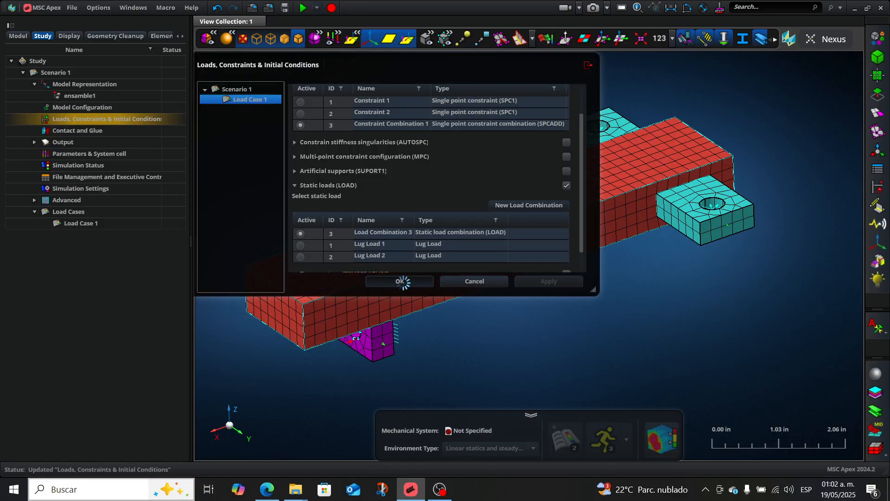
left_click(400, 282)
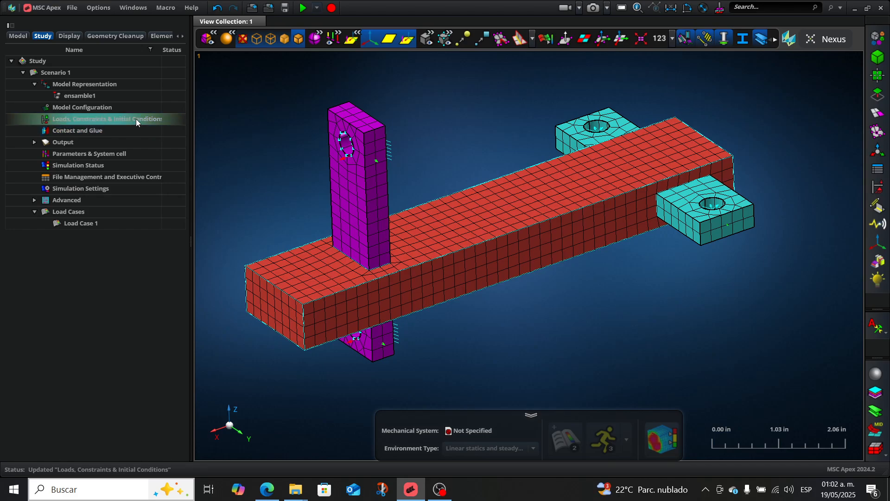
Set the scenario's contact method to Segment to segment (distributed penalty) (SEGTOSEG) in the contact controls
double_click(82, 130)
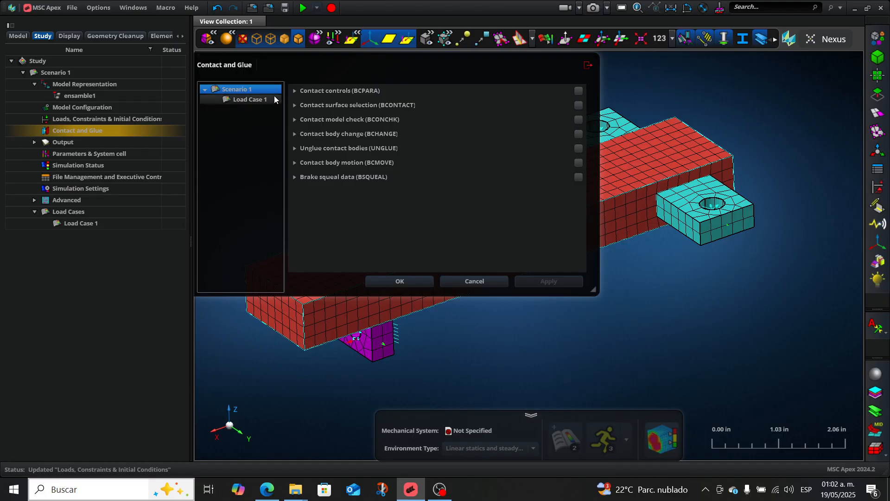
left_click(295, 91)
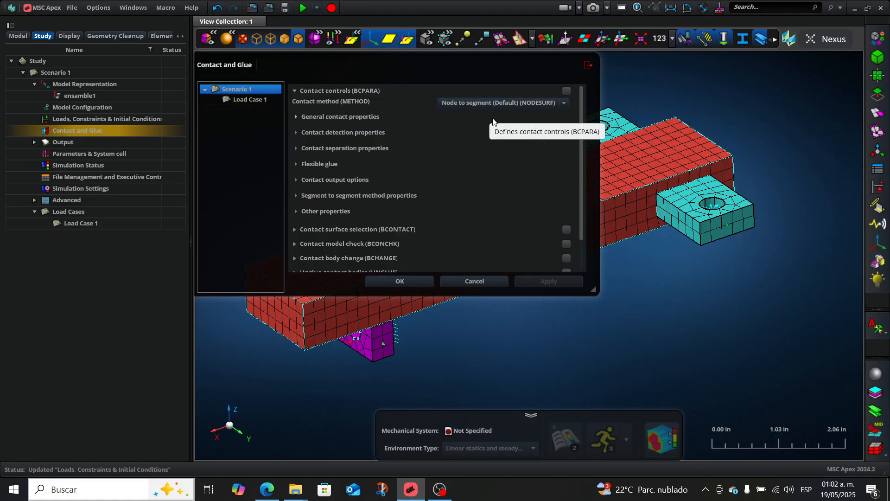
left_click(563, 103)
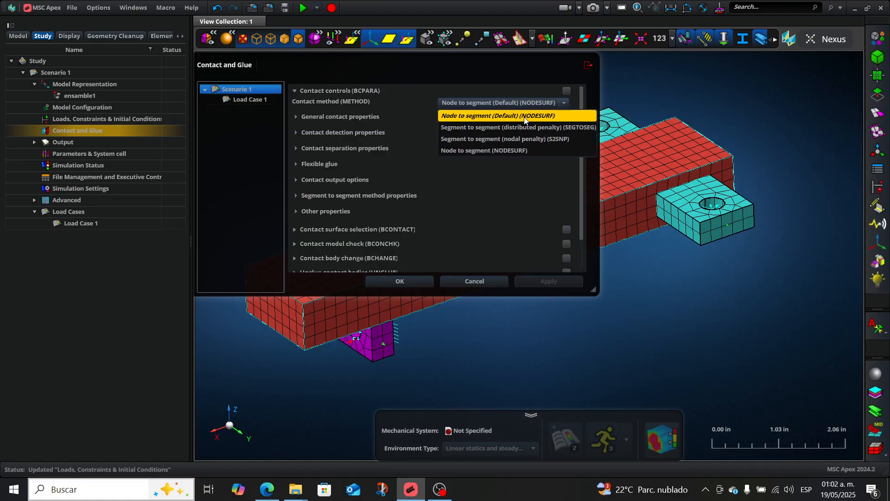
left_click(494, 129)
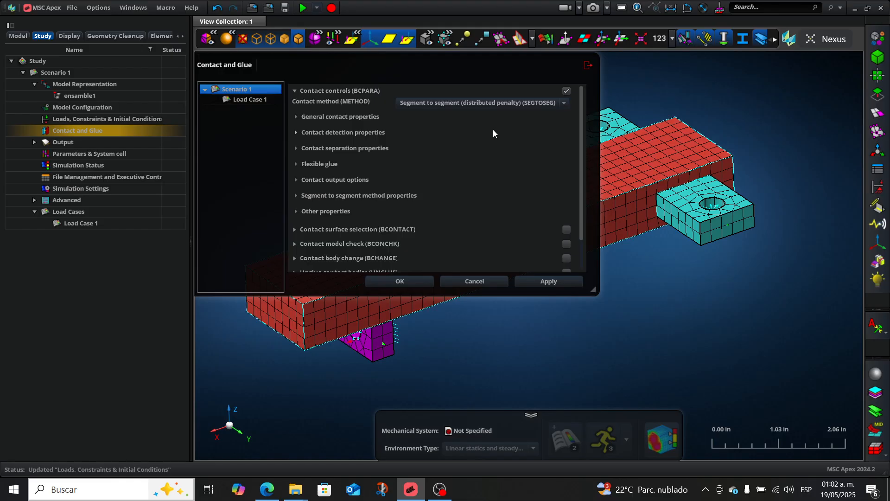
Set the scenario's contact activation to Select contact pairs or tables (USER), activate the Interaction 1 / Contact Table 2 entry, and apply
left_click(294, 228)
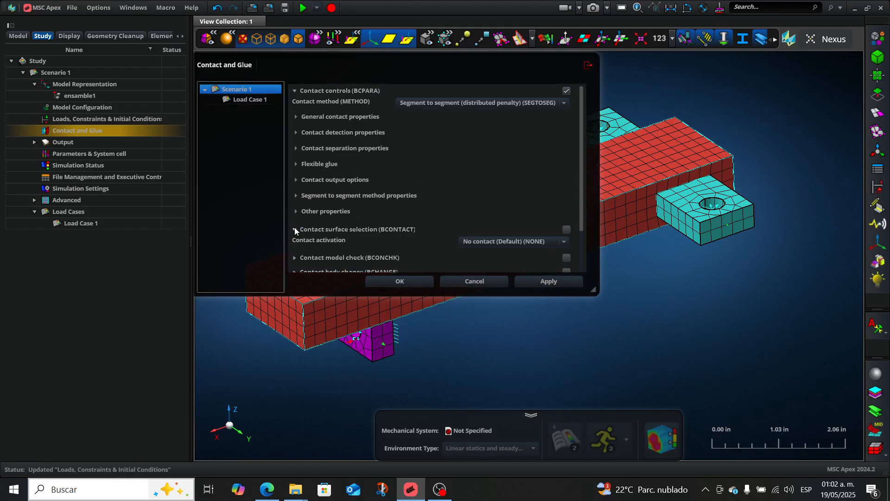
left_click(565, 243)
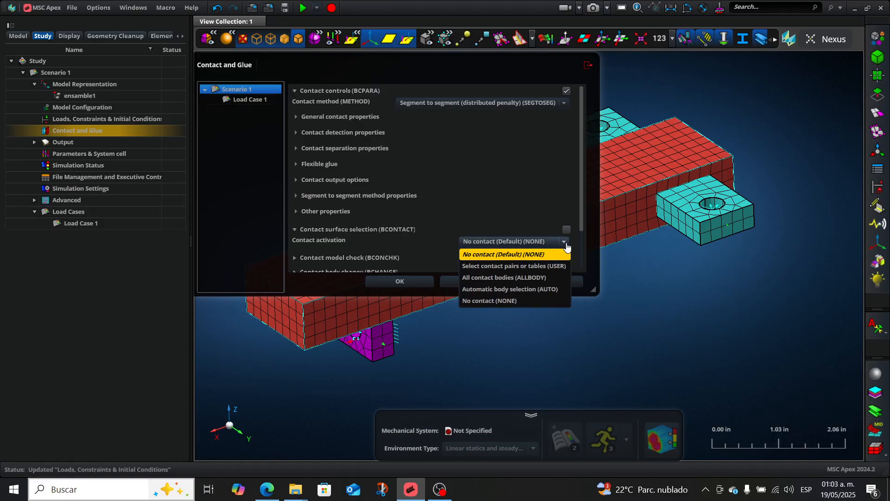
left_click(538, 265)
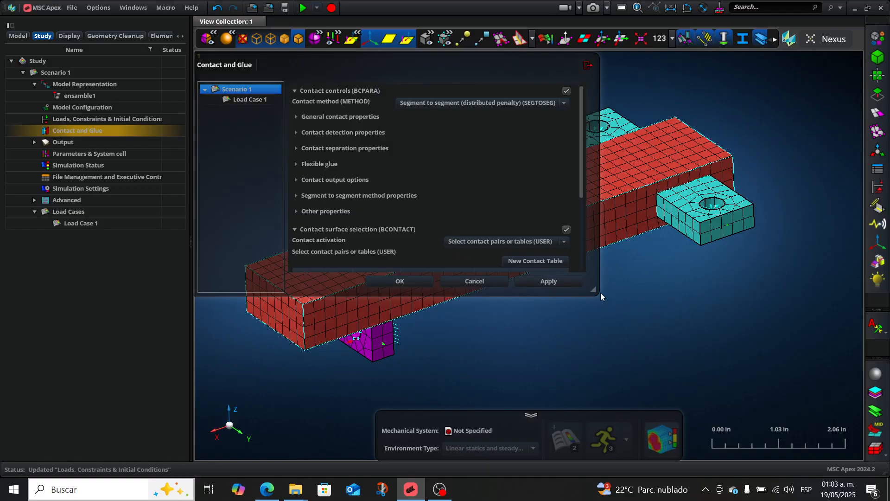
left_click_drag(601, 293, 657, 322)
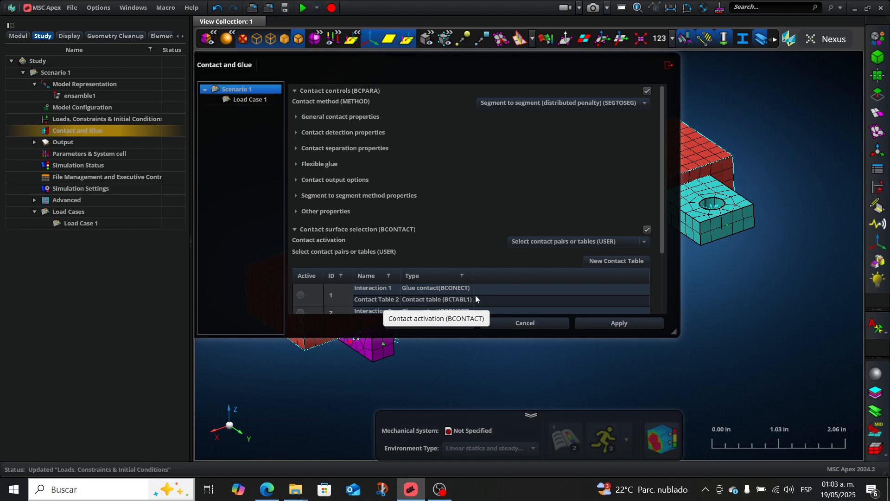
left_click_drag(662, 246, 663, 266)
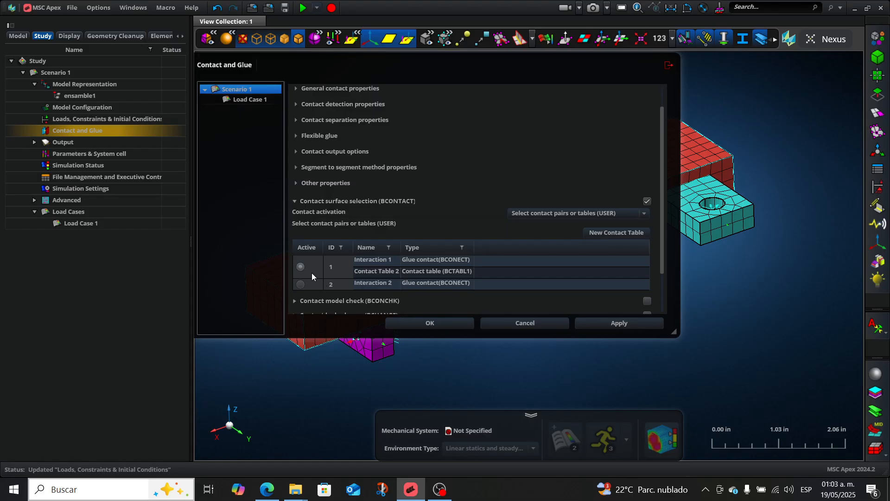
left_click(302, 266)
left_click(630, 324)
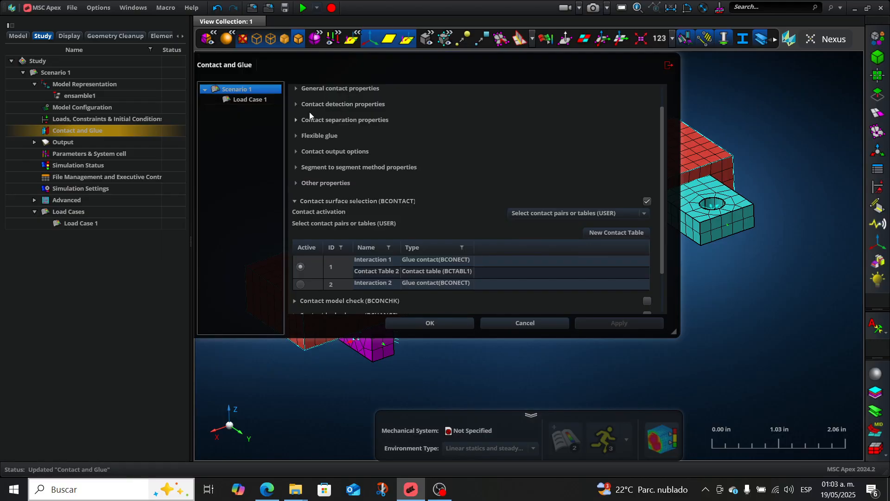
Set Load Case 1's contact activation to Select contact pairs or tables (USER), activate the Interaction 1 / Contact Table 2 entry, and accept
left_click(242, 100)
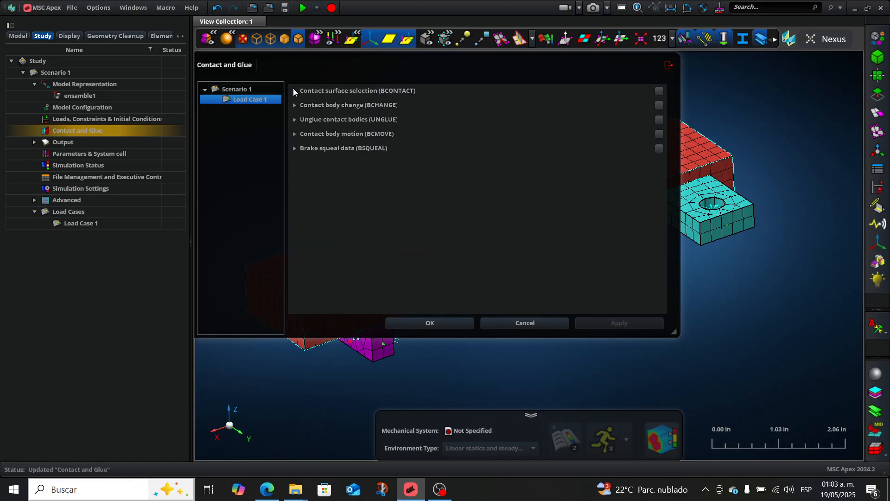
left_click(294, 91)
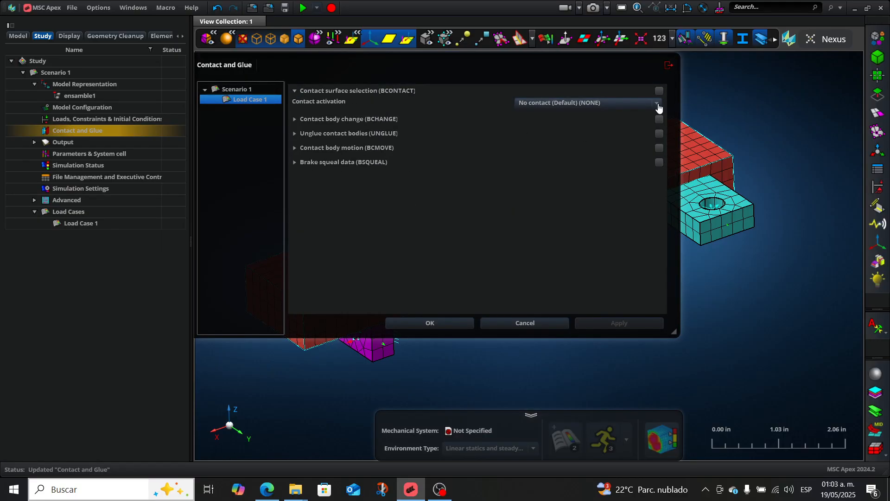
left_click(658, 103)
left_click(585, 130)
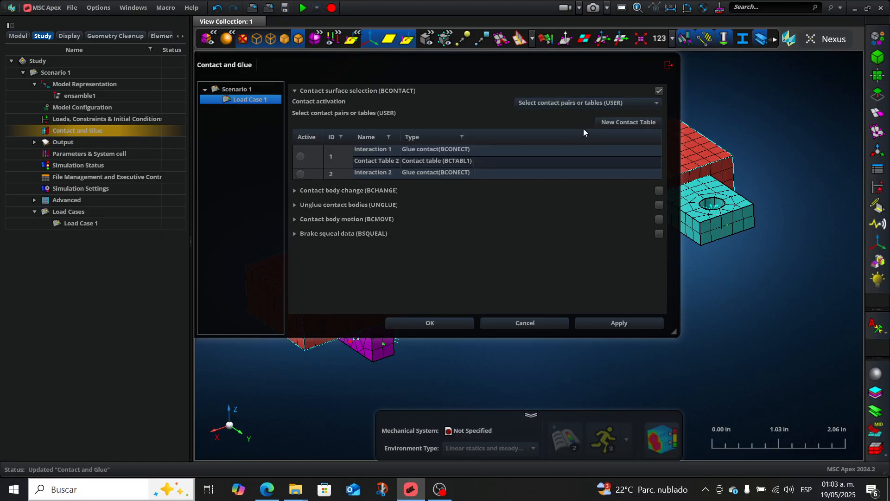
left_click(301, 157)
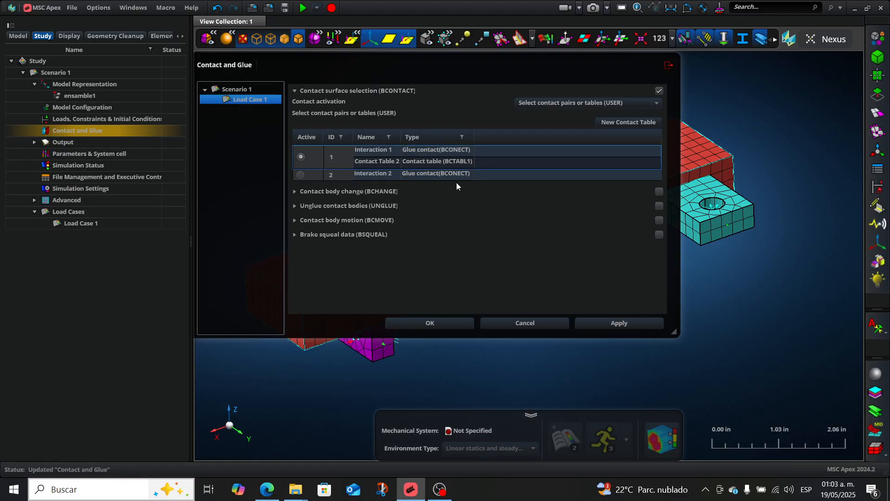
left_click(600, 322)
left_click(428, 325)
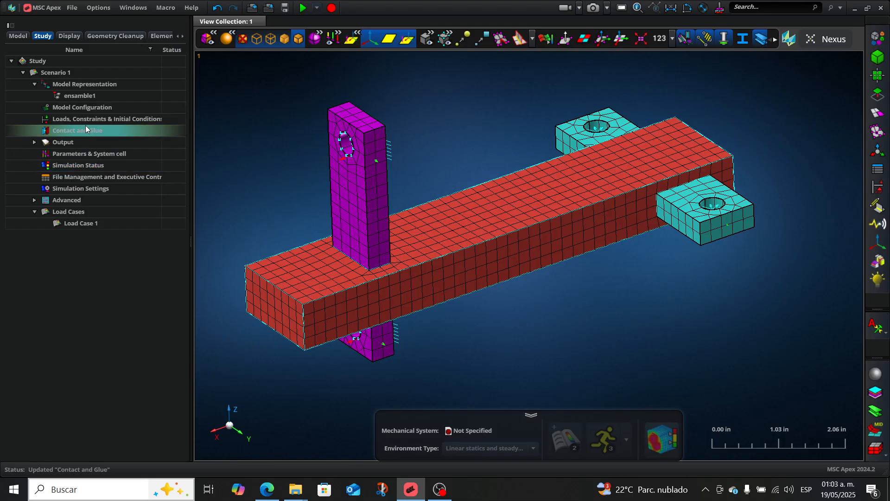
Add Contact Output (BOUTPUT) to the output requests at the Scenario 1 level
left_click(34, 143)
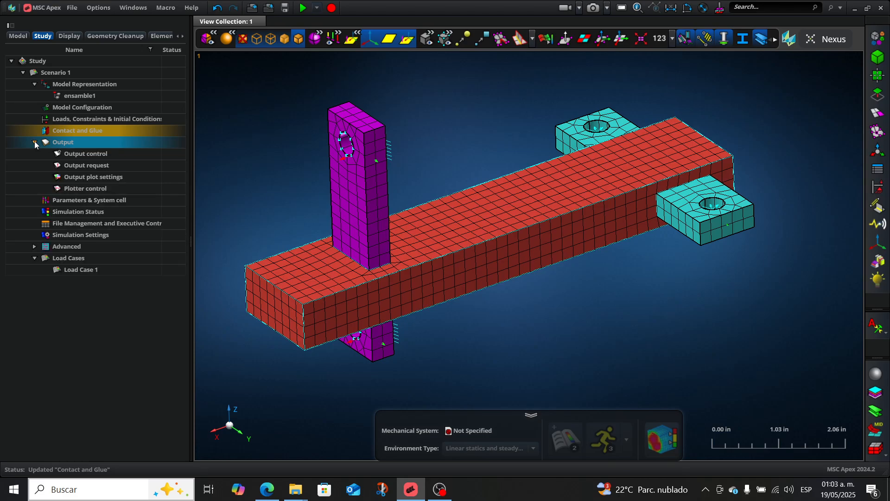
left_click(74, 166)
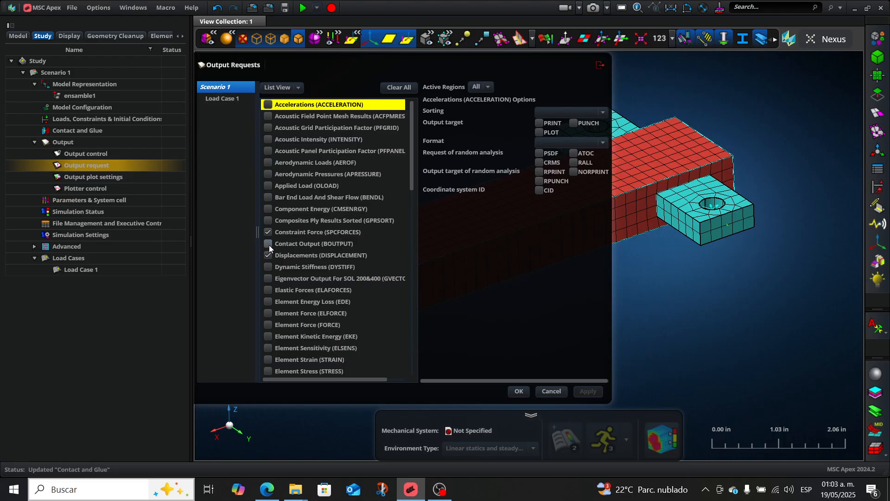
left_click(268, 244)
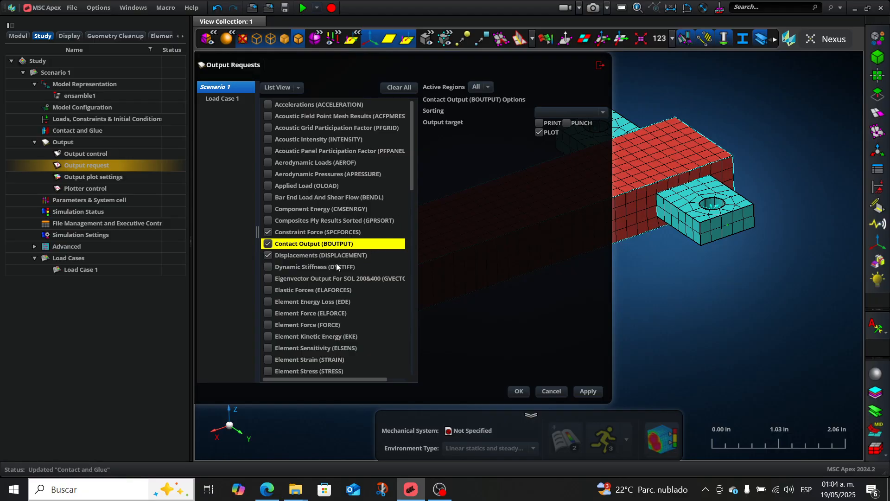
Request Contact Output (BOUTPUT), Displacements (DISPLACEMENT) and Nonlinear Stress (NLSTRESS) for Load Case 1, and accept the output requests
left_click(234, 99)
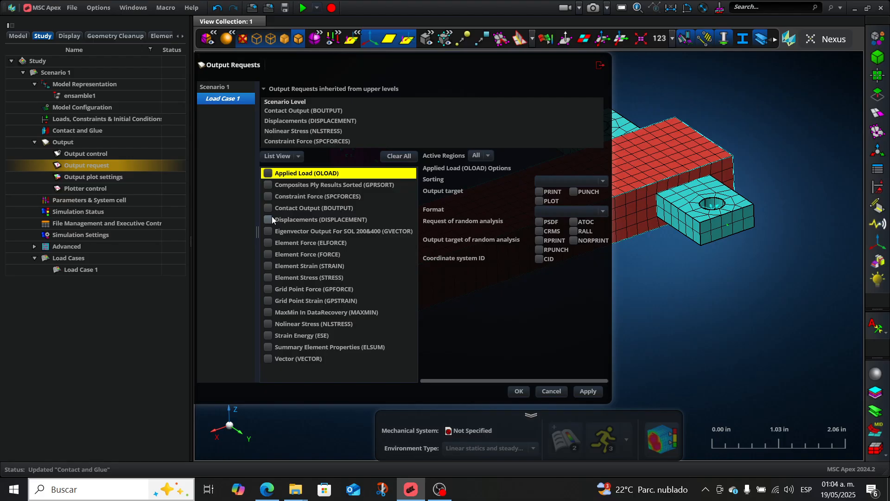
left_click(268, 208)
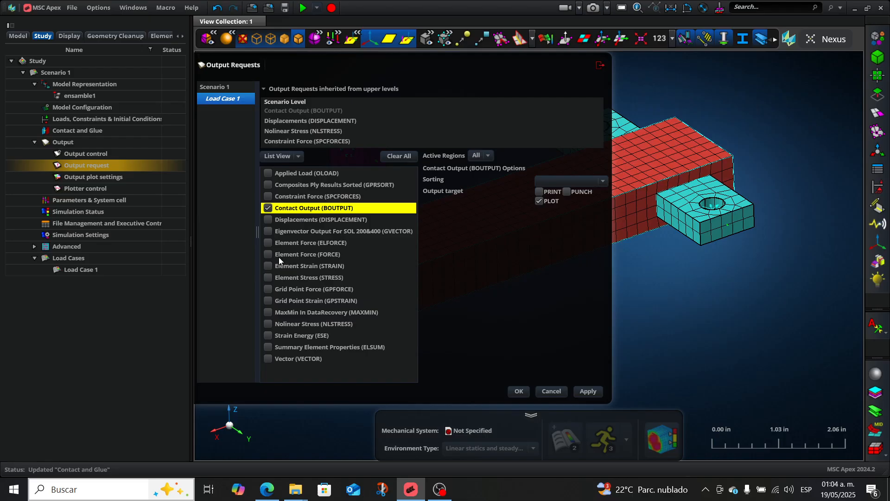
left_click(270, 219)
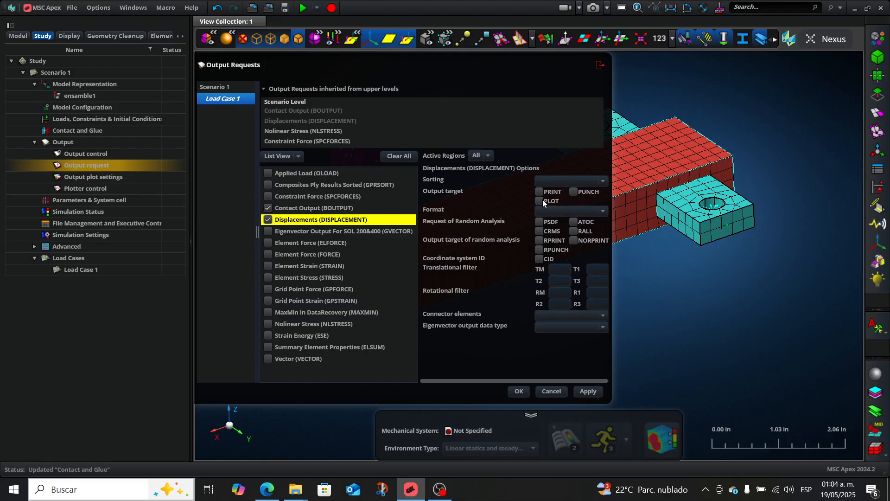
left_click(269, 323)
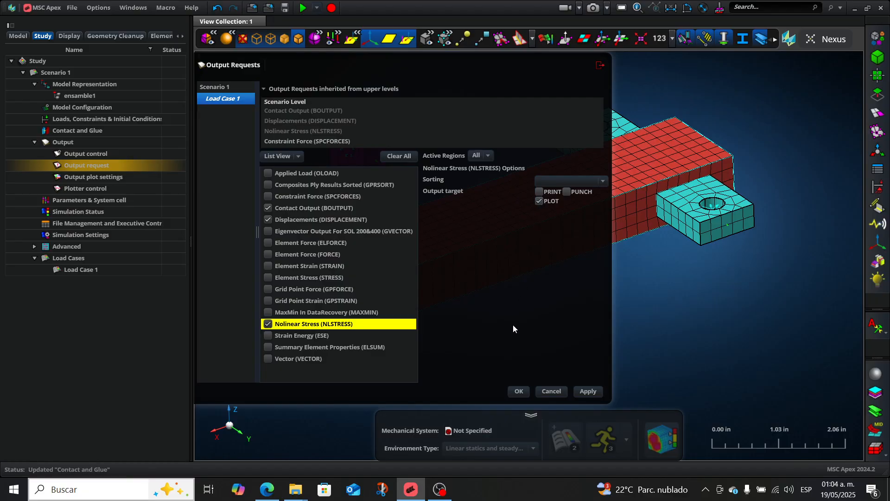
left_click(589, 392)
left_click(518, 392)
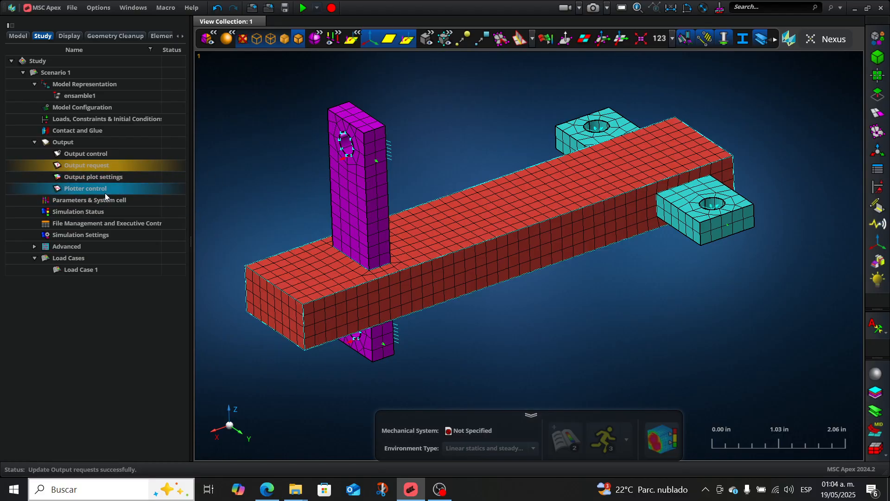
Create the NLSTEP 1 control parameters with the default manual setup and assign them to Scenario 1's nonlinear solution controls in the simulation settings
double_click(77, 236)
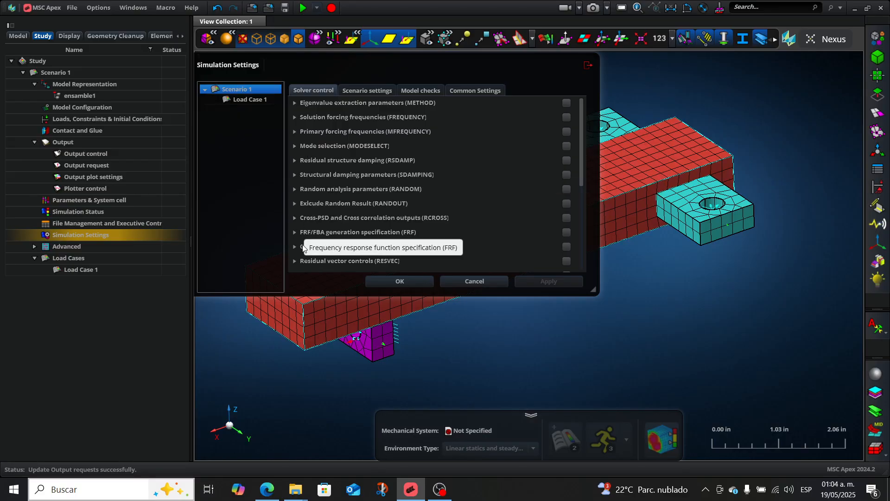
scroll(321, 249, "down", 1)
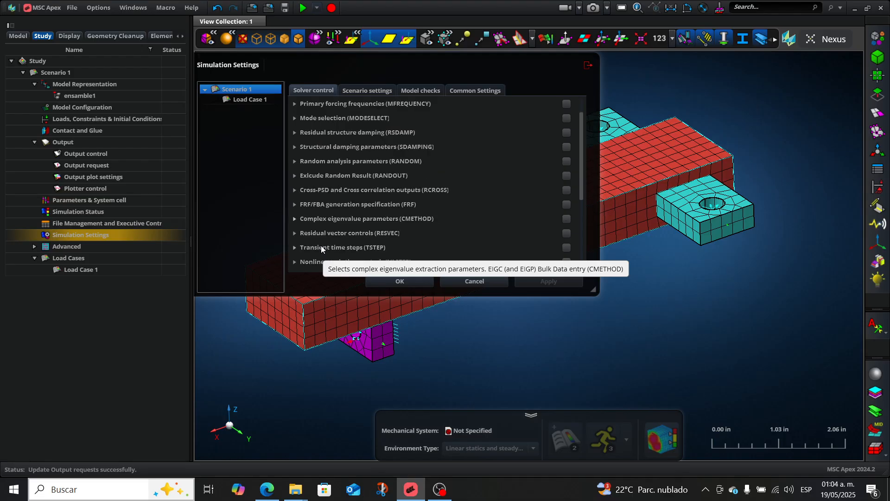
scroll(320, 249, "down", 1)
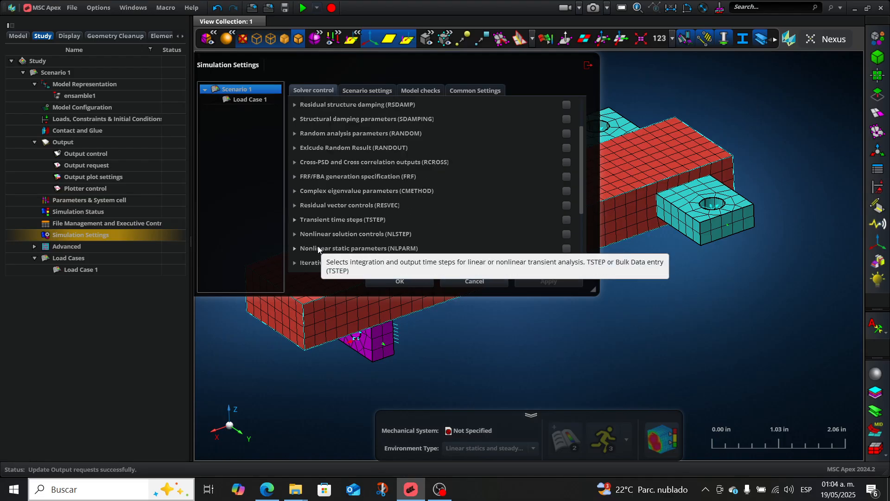
left_click(295, 235)
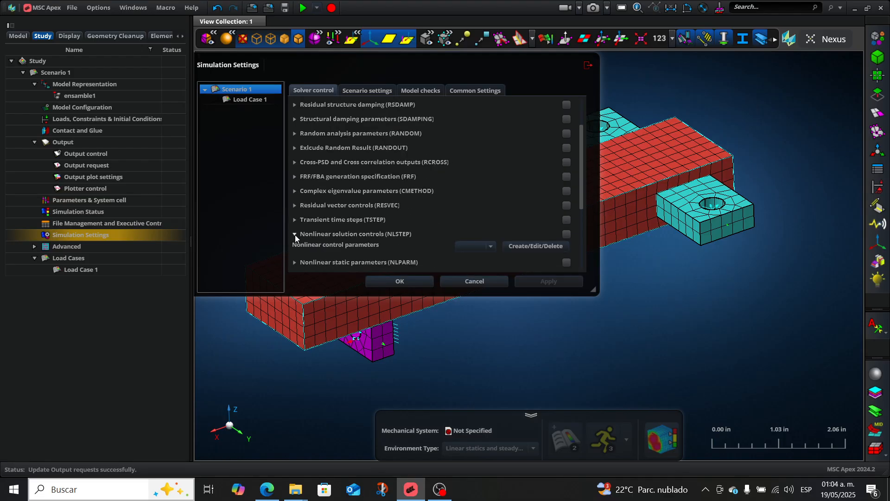
left_click(552, 248)
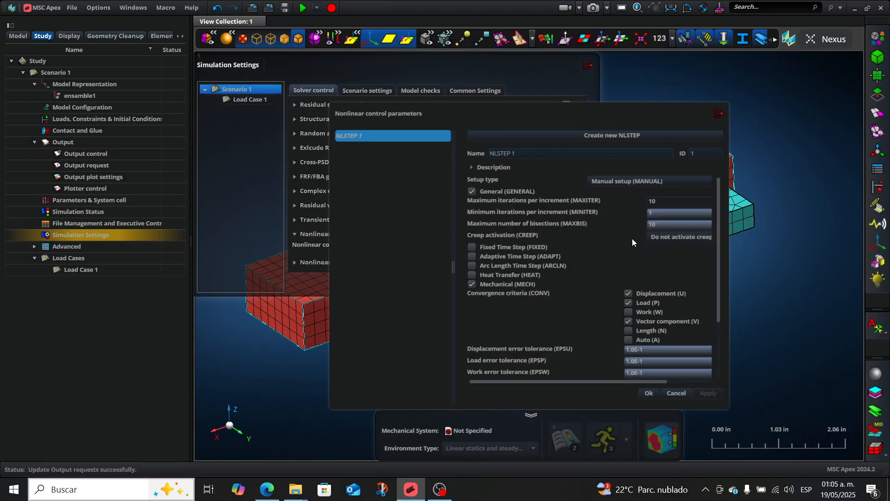
left_click_drag(720, 308, 720, 362)
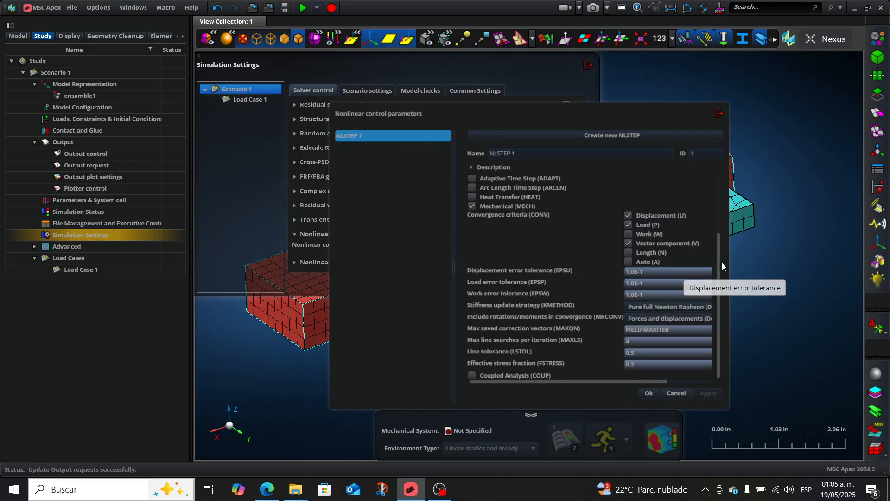
left_click_drag(717, 254, 717, 182)
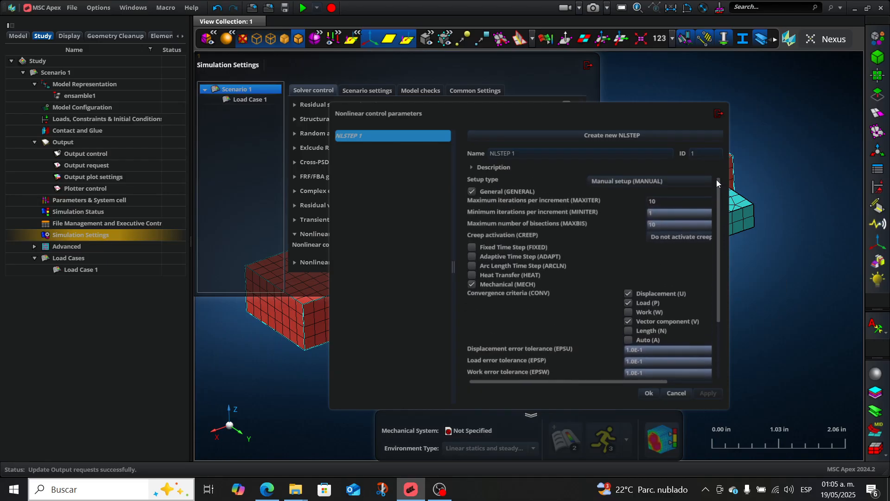
left_click(649, 395)
left_click(492, 252)
left_click(470, 272)
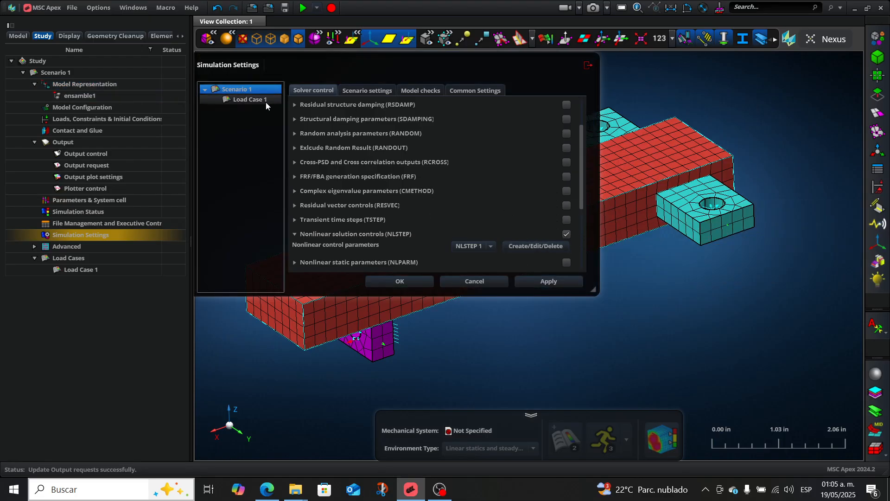
Assign NLSTEP 1 to Load Case 1's nonlinear solution controls, then apply and accept the simulation settings
left_click(249, 101)
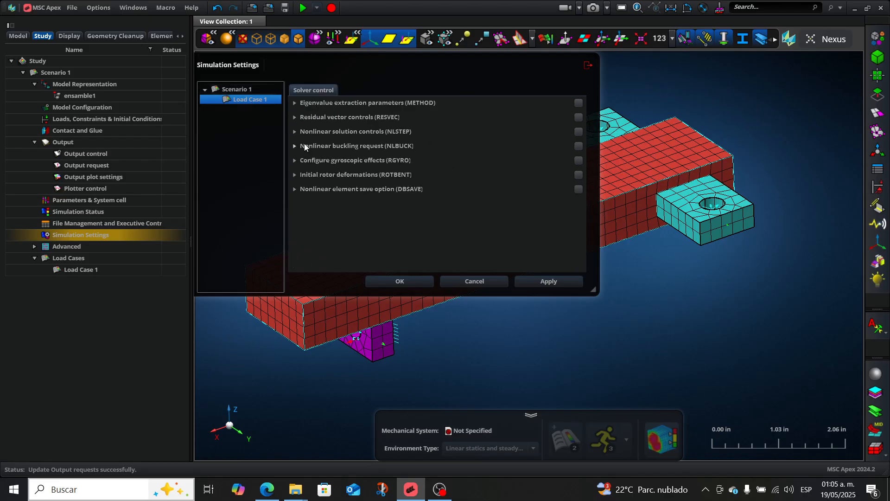
left_click(296, 132)
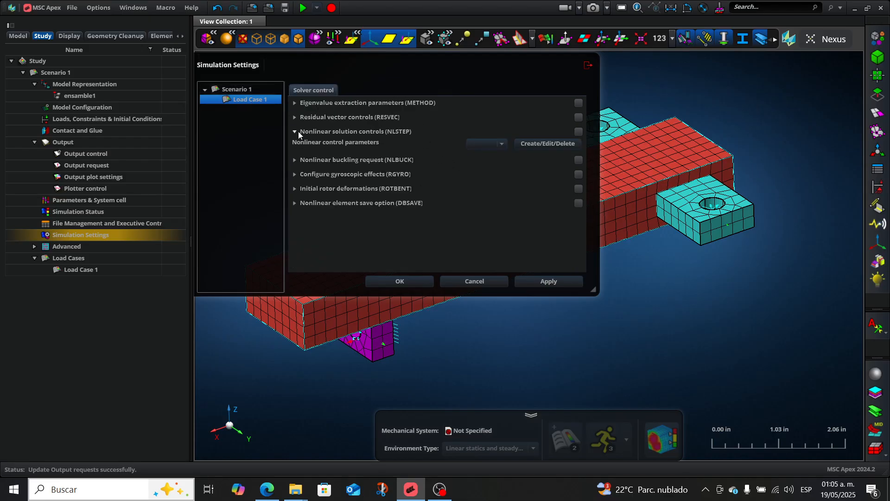
left_click(503, 142)
left_click(565, 280)
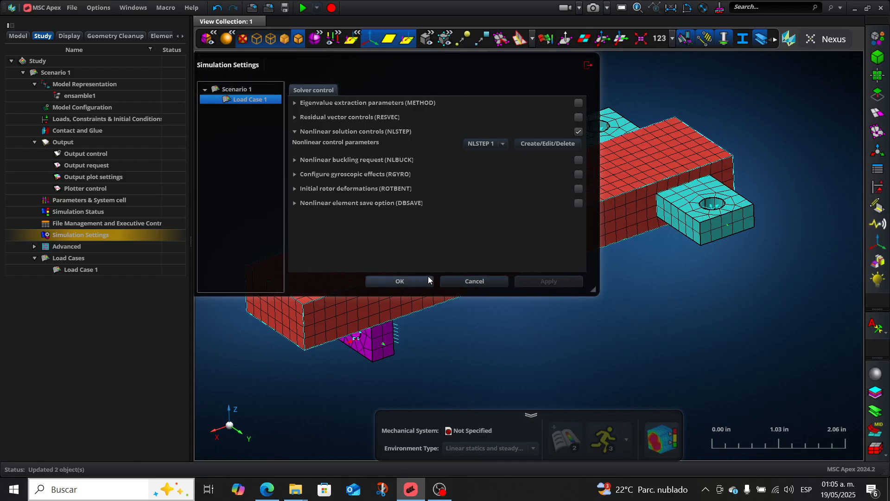
left_click(401, 280)
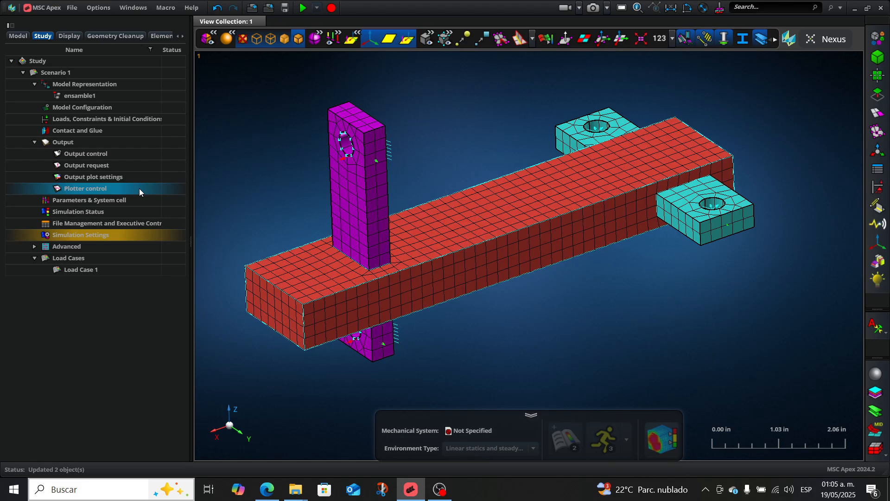
Review the properties of Scenario 1 and Load Case 1, checking the solution sequence and load case type
right_click(85, 74)
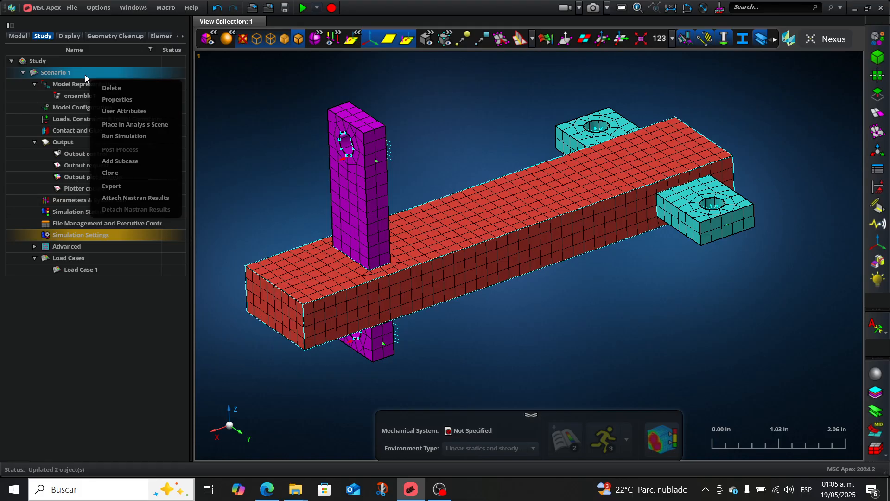
left_click(116, 99)
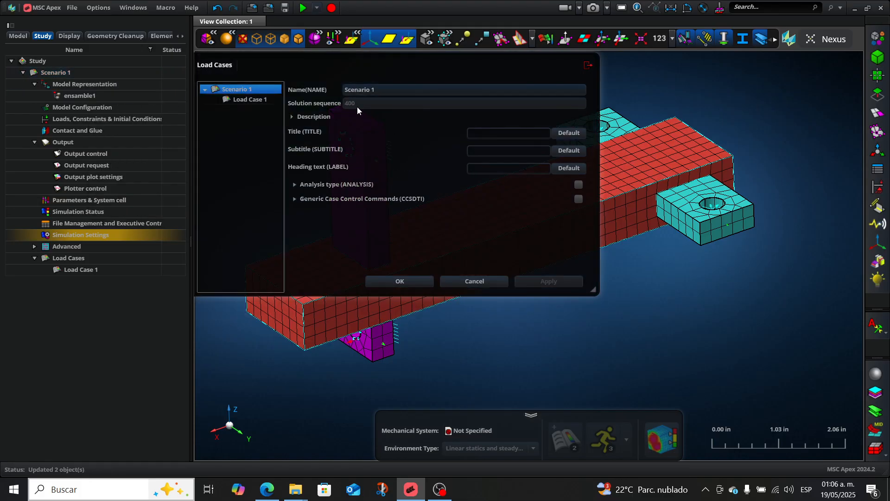
left_click(245, 100)
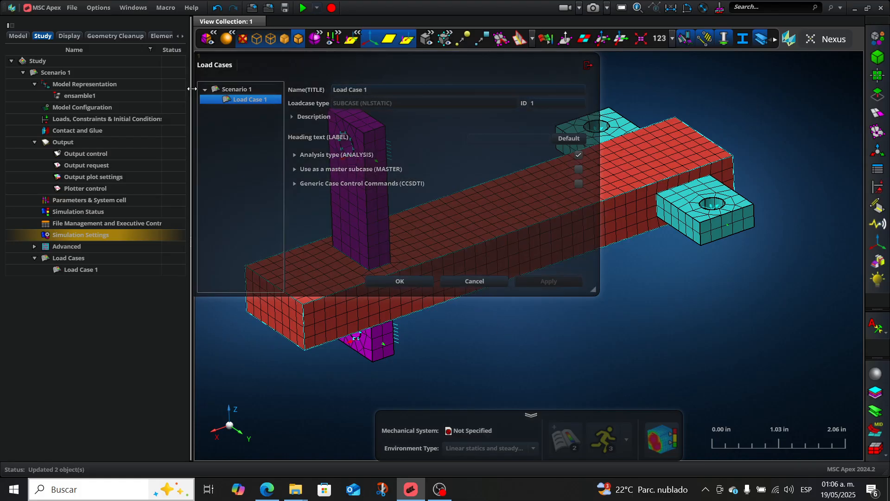
left_click(236, 89)
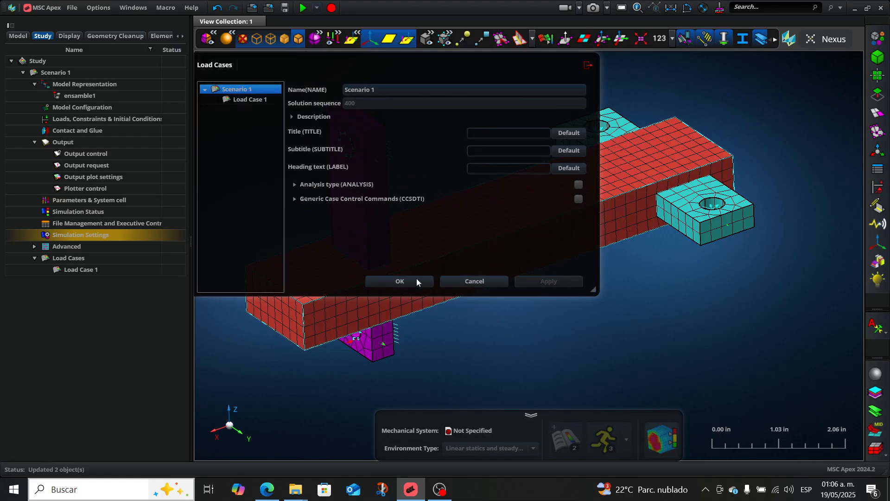
left_click(404, 281)
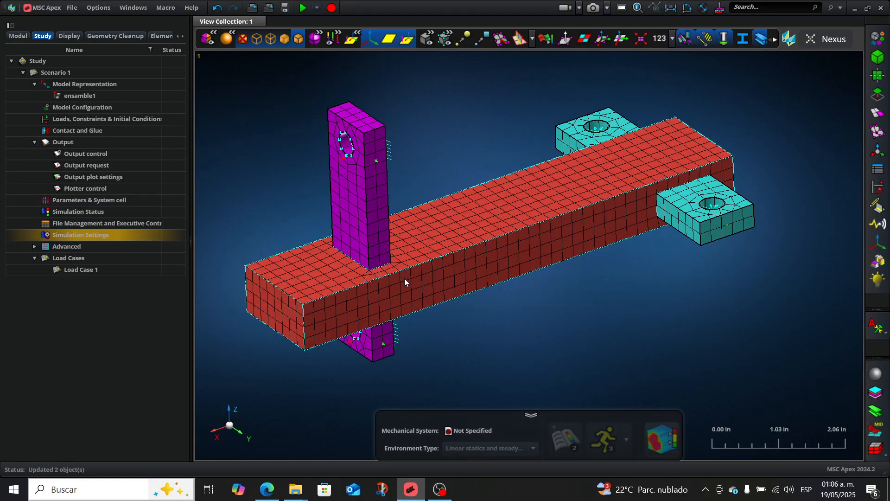
Run the Scenario 1 simulation and open its results for post-processing
right_click(65, 72)
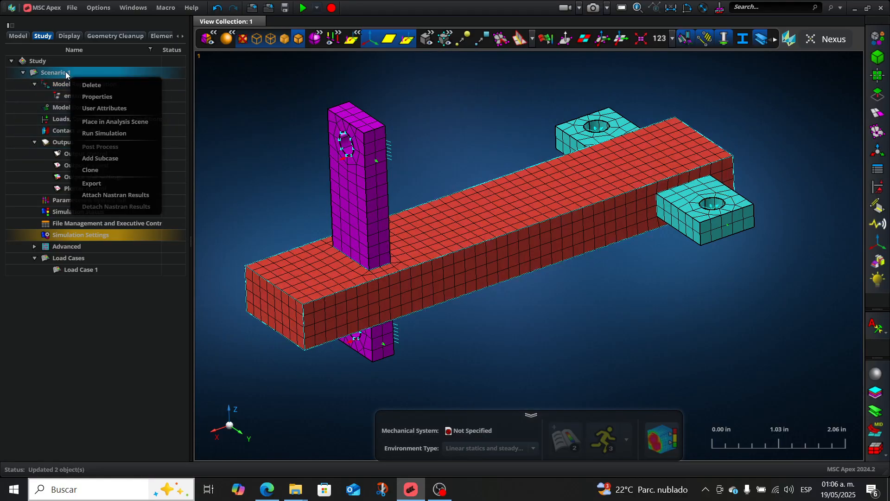
left_click(91, 132)
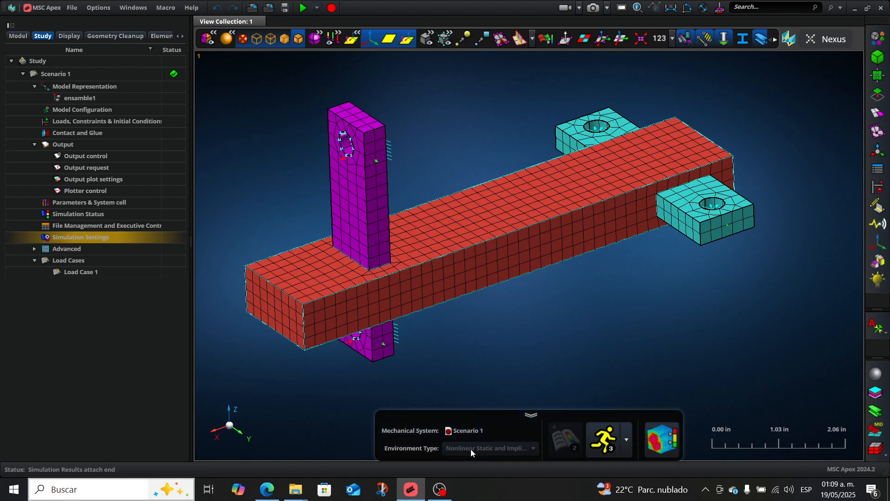
left_click(662, 439)
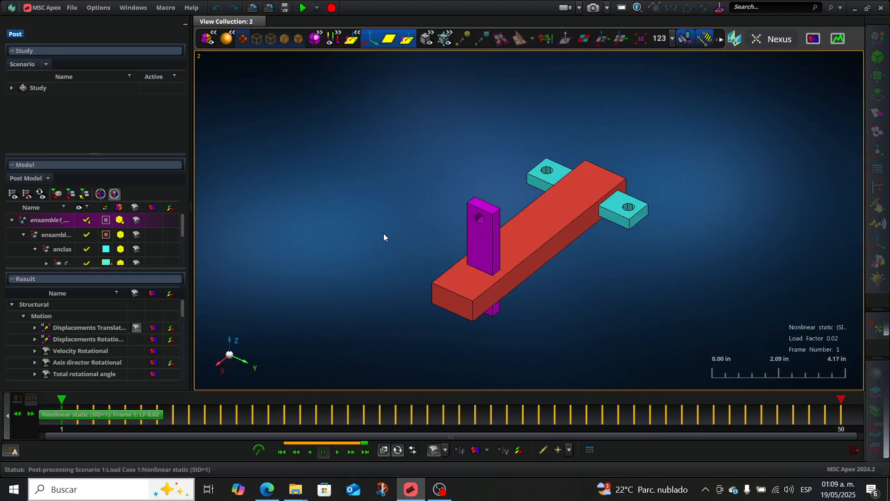
scroll(575, 305, "down", 3)
middle_click_drag(569, 305, 541, 308)
scroll(542, 309, "up", 3)
scroll(541, 308, "up", 3)
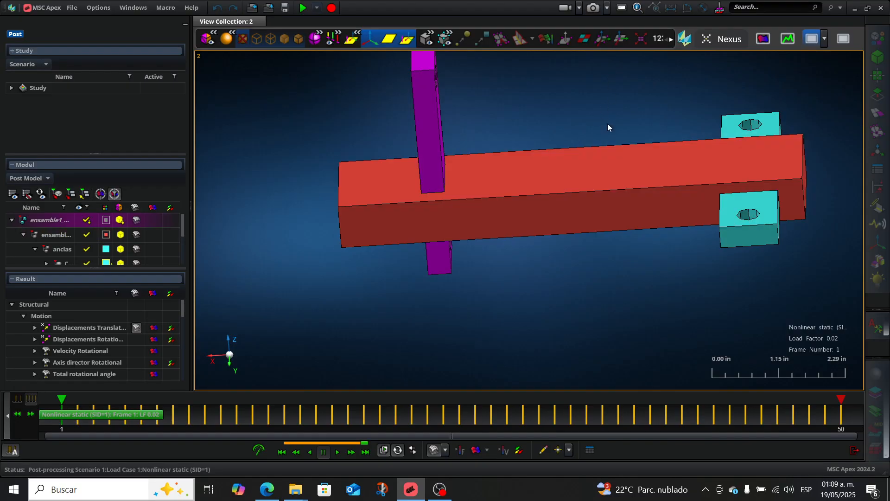
middle_click_drag(606, 140, 482, 293)
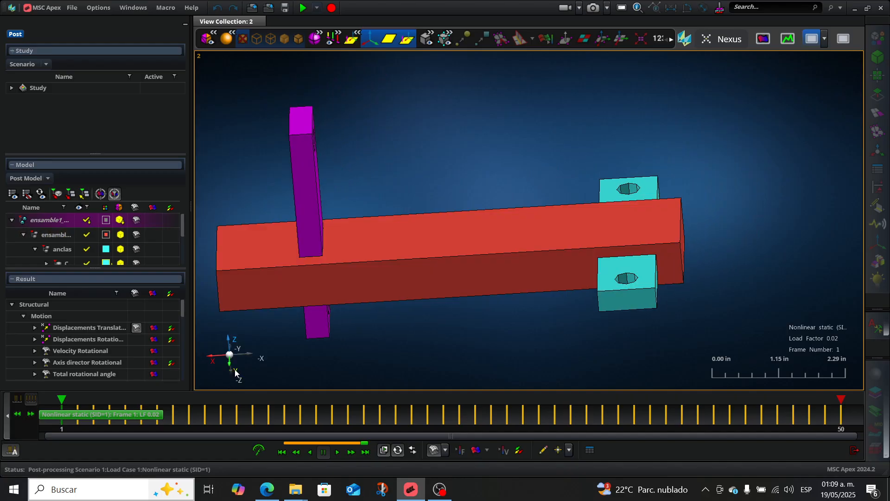
Plot the resultant translational displacements as a continuous-colour fringe on the assembly in the XZ side view
left_click(236, 371)
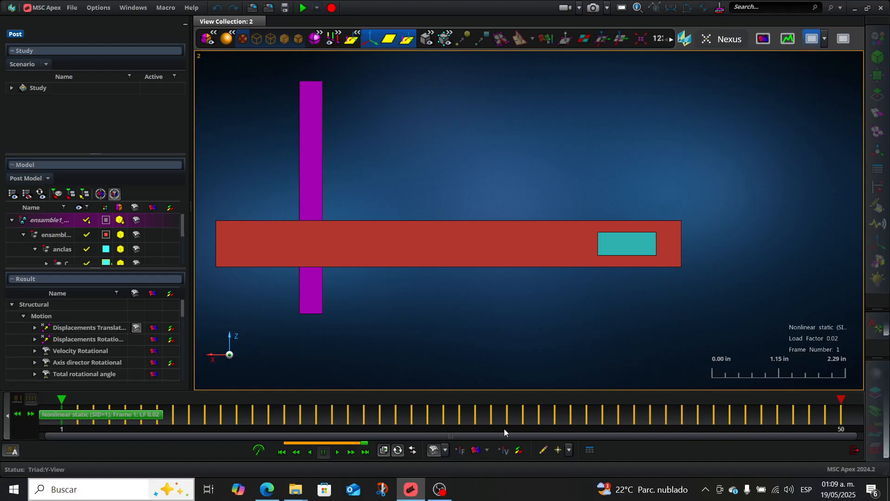
left_click(153, 331)
left_click(794, 83)
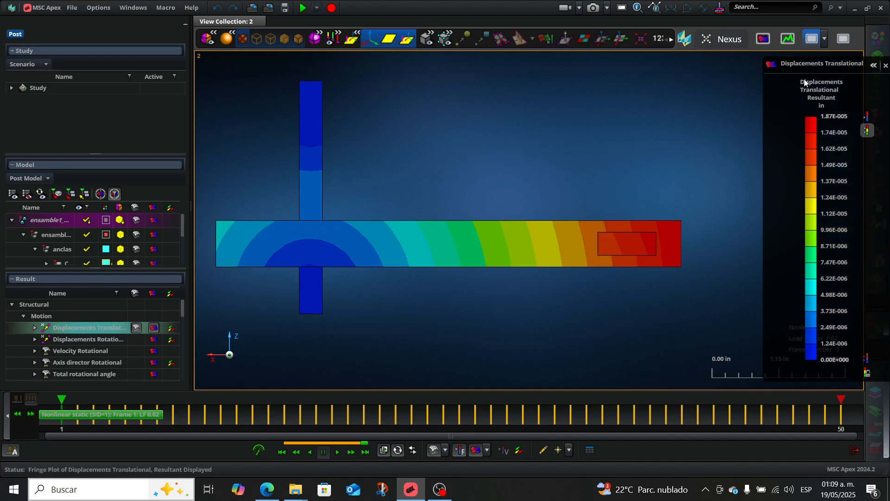
left_click(867, 118)
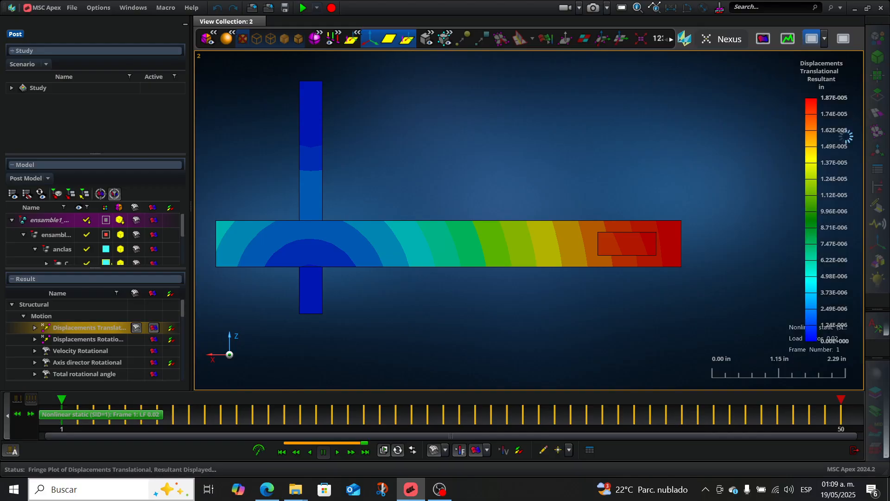
Set the deformed shape's true scaling value to about 305.68
left_click(444, 449)
left_click_drag(511, 425, 529, 425)
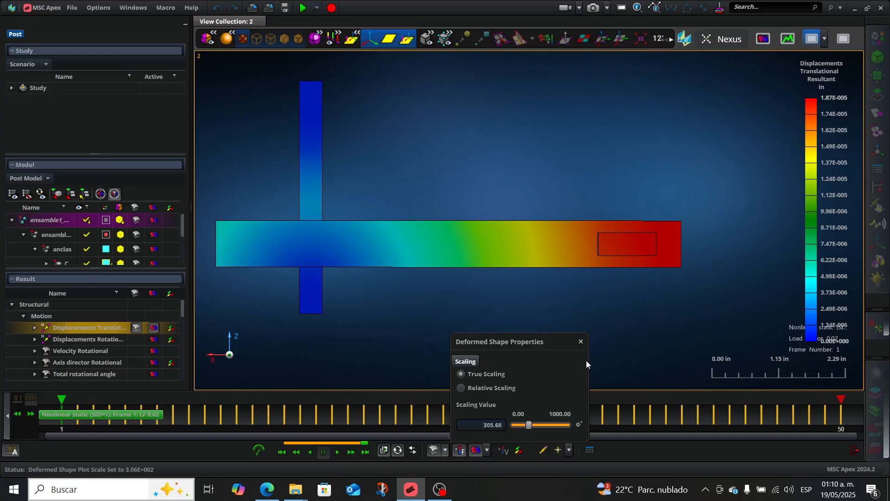
left_click(581, 342)
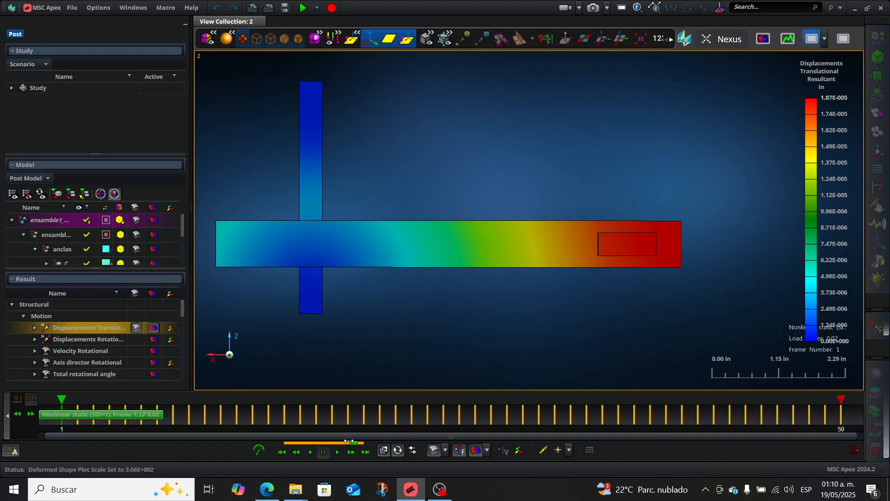
Slow down the results animation, play the deformation while inspecting the assembly from an isometric angle, and pause it
left_click(299, 442)
left_click(338, 453)
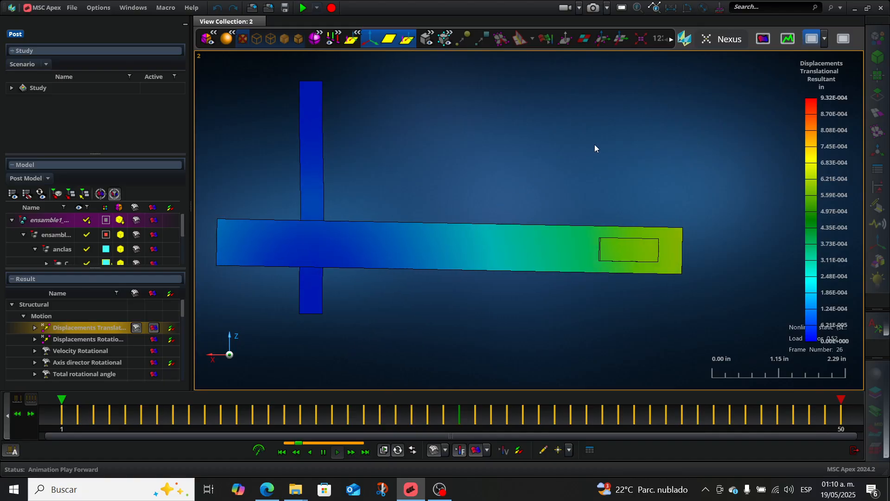
middle_click_drag(594, 145, 570, 157)
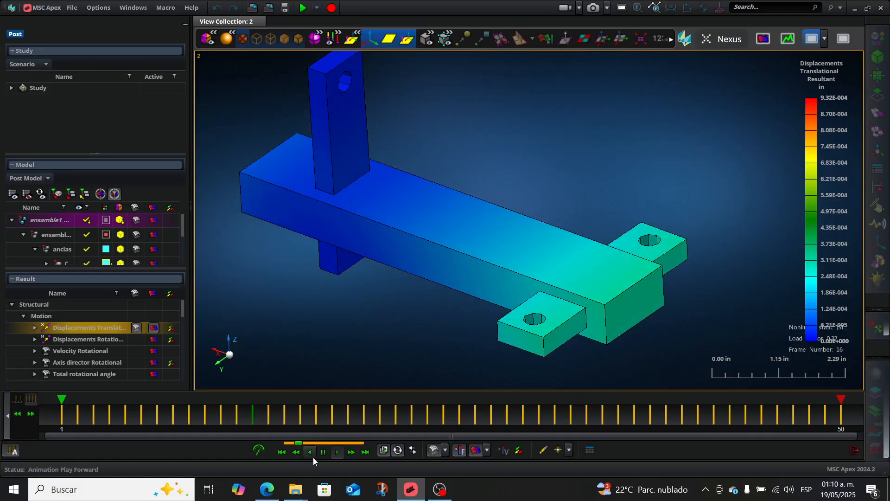
left_click(324, 453)
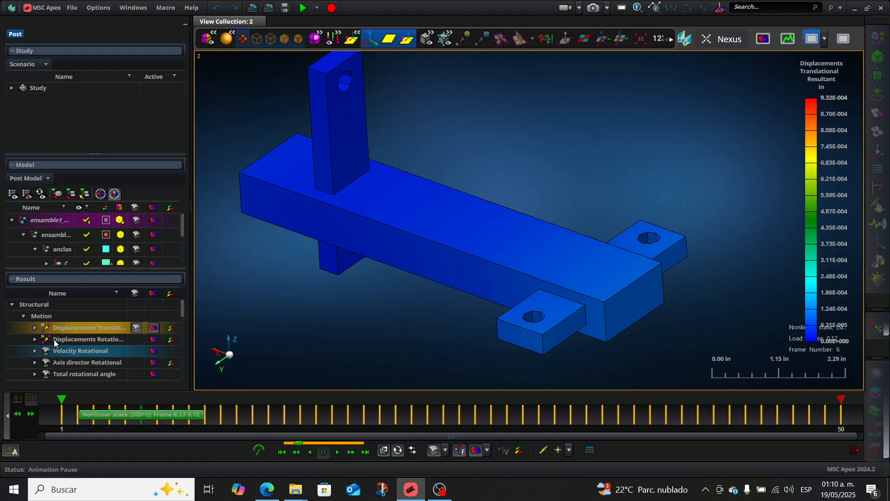
Plot the Z-Component of the translational displacements as a continuous-colour fringe
left_click(36, 328)
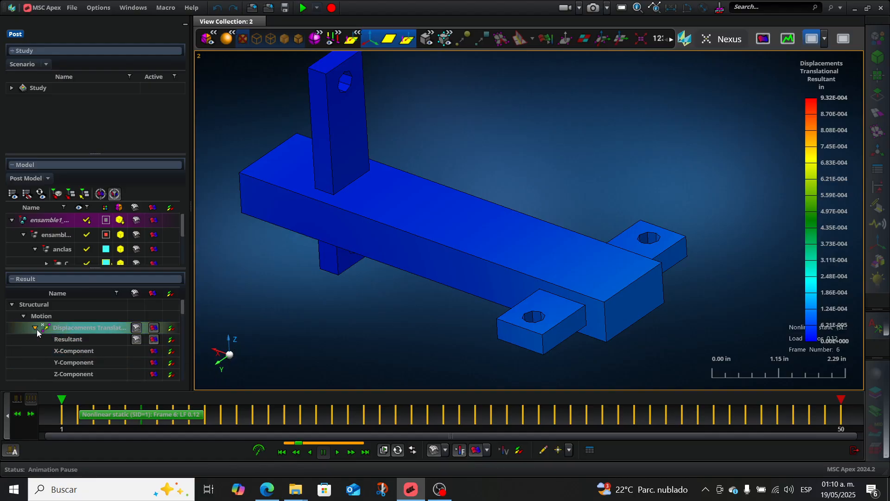
left_click(158, 375)
left_click(153, 374)
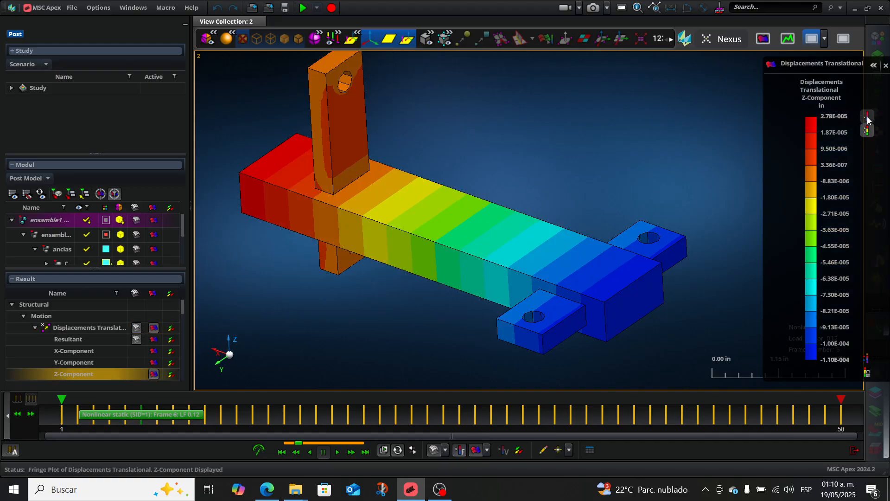
left_click(868, 117)
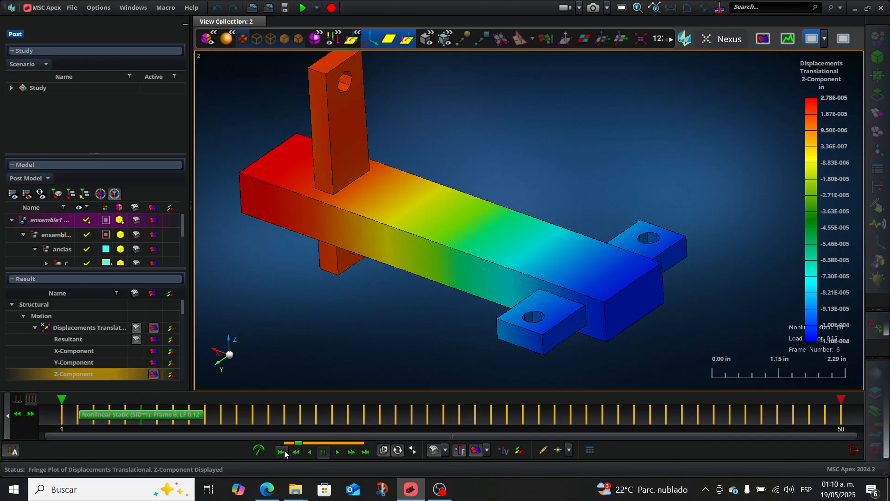
Play and pause the Z-displacement animation, and plot the NL Stress Von Mises fringe
left_click(338, 452)
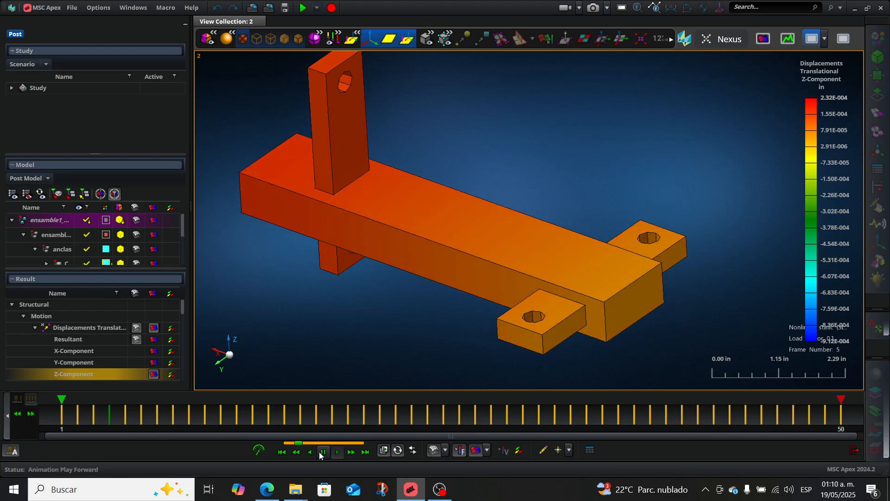
left_click(320, 453)
left_click_drag(185, 306, 185, 333)
left_click(110, 334)
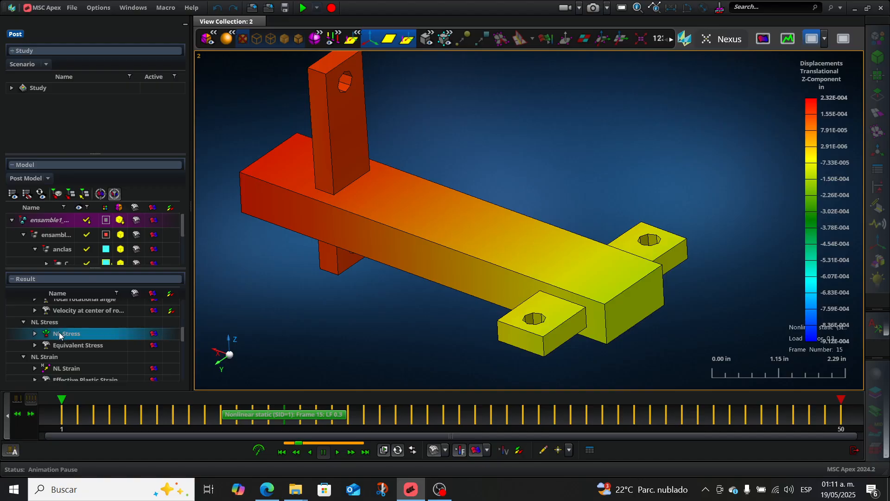
left_click(153, 333)
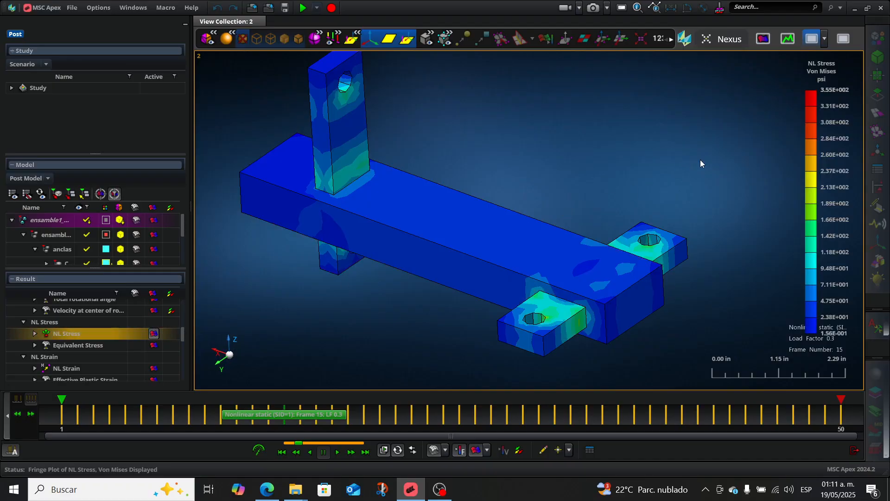
Change the NL Stress fringe derivation to Max Principal and display it with continuous colours
mouse_move(806, 83)
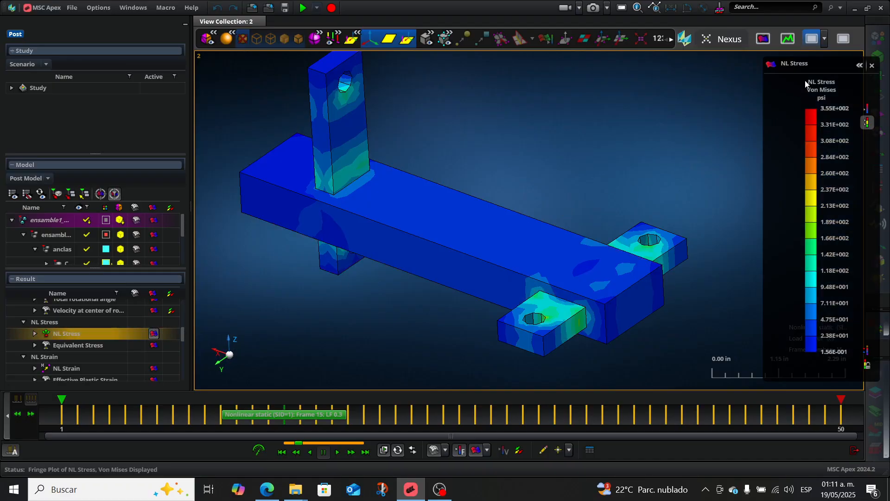
left_click(860, 66)
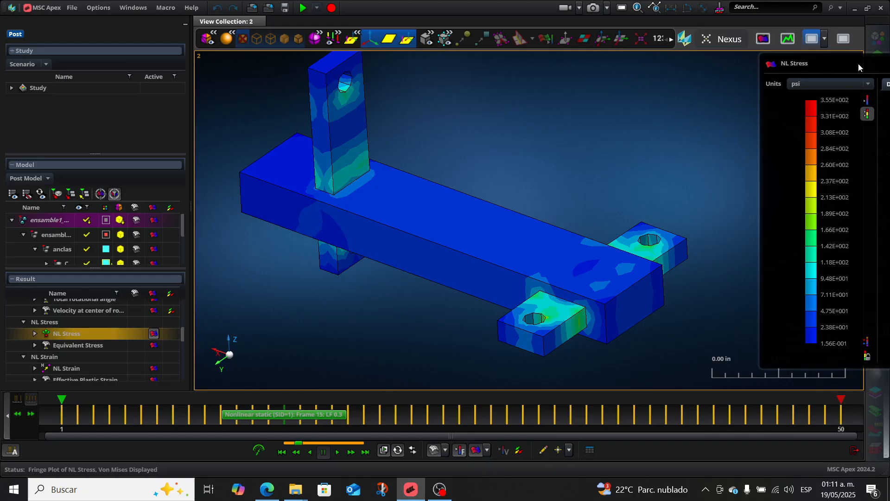
left_click_drag(858, 63, 651, 62)
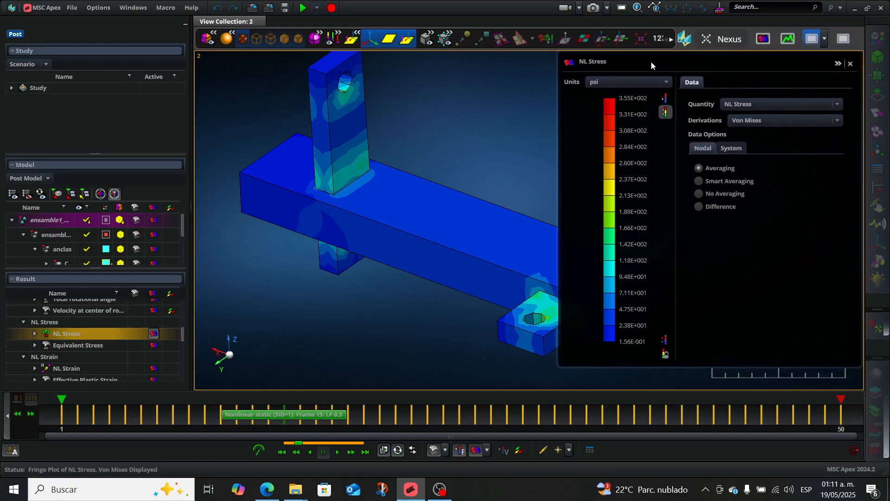
left_click(836, 121)
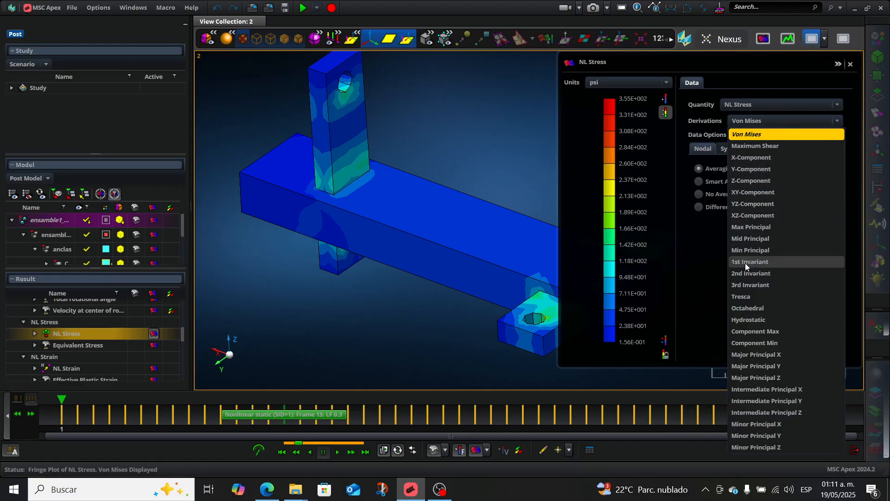
left_click(747, 229)
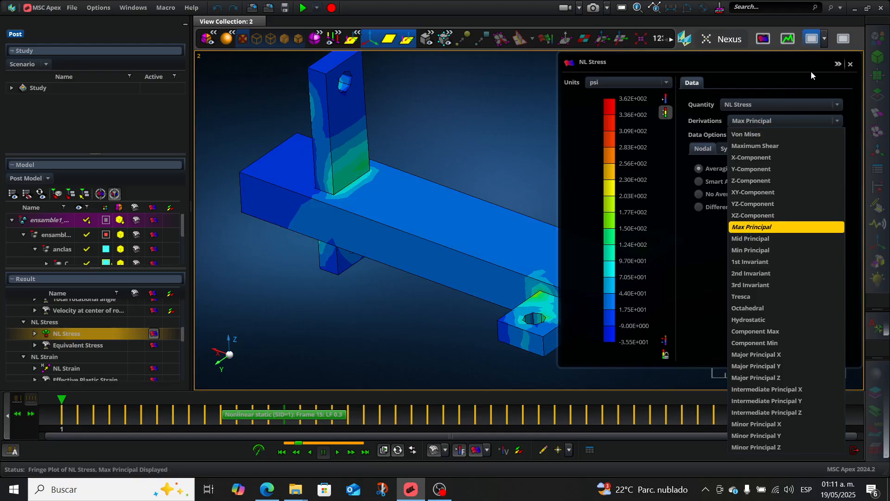
left_click(838, 64)
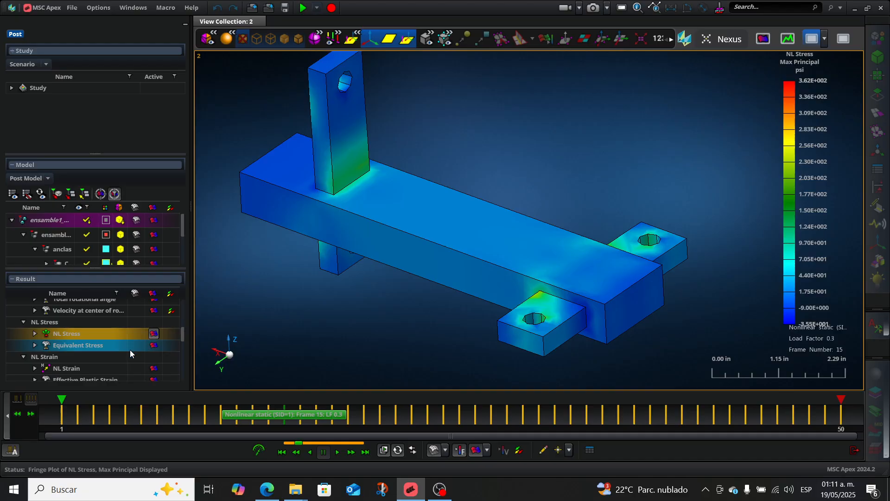
Plot the Glue Normal Force fringe with continuous colours and inspect the joint between the vertical bar and the beam
scroll(130, 349, "down", 1)
scroll(93, 352, "down", 1)
scroll(104, 347, "down", 3)
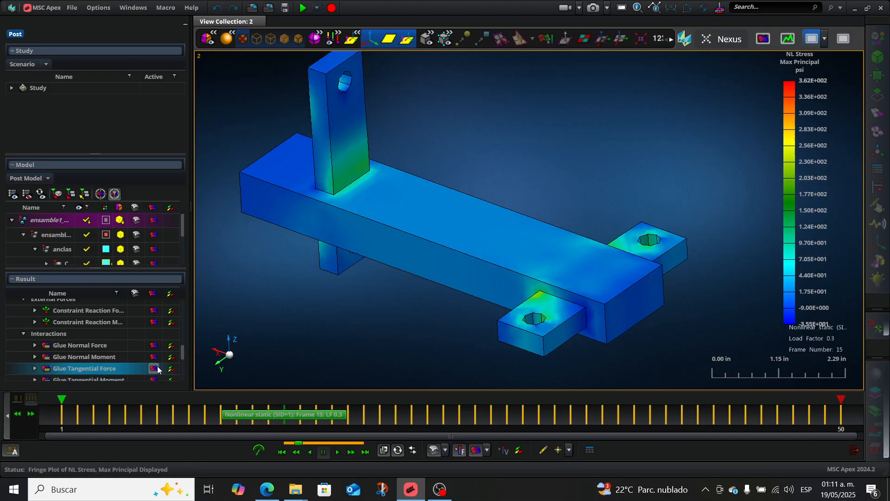
left_click(153, 349)
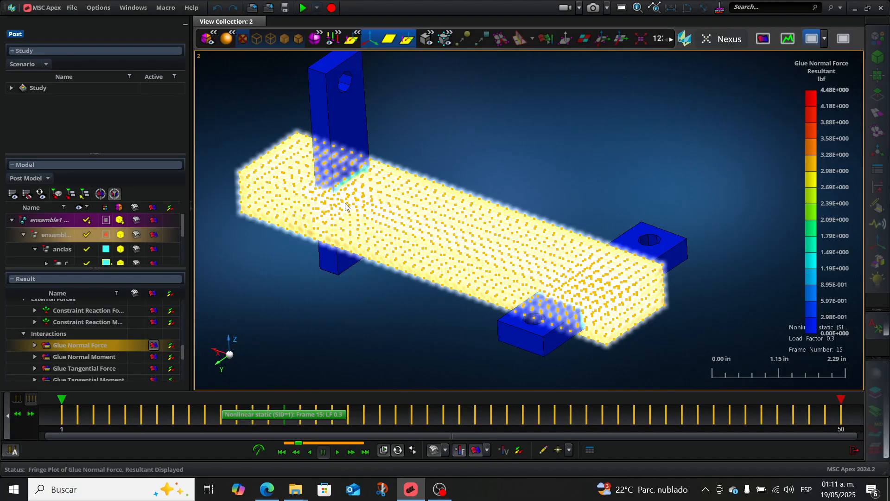
scroll(273, 204, "up", 5)
scroll(471, 165, "down", 5)
scroll(522, 132, "up", 6)
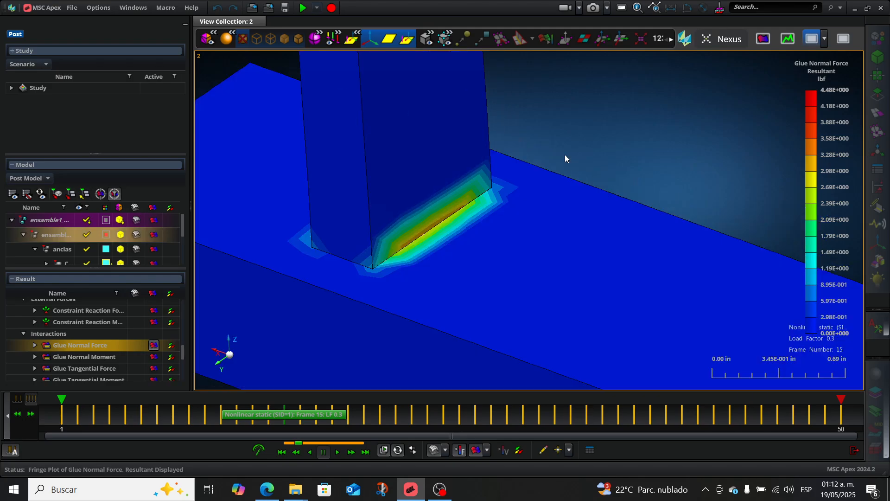
left_click(839, 86)
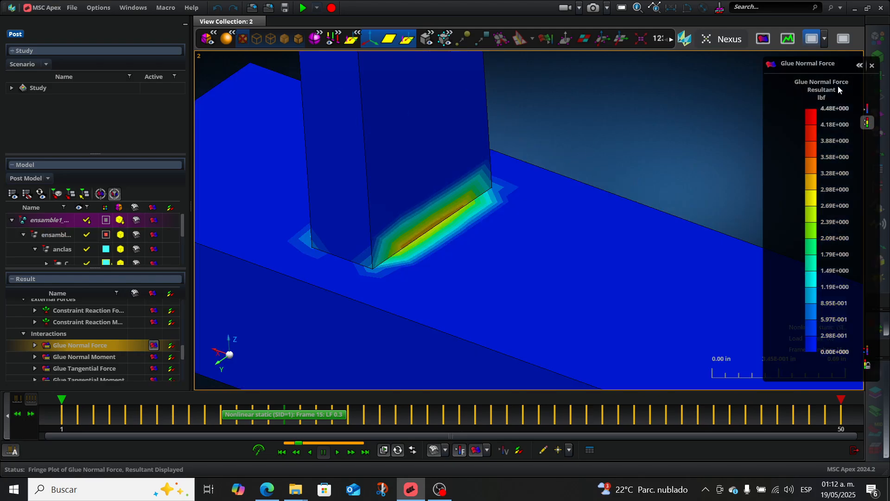
left_click(869, 108)
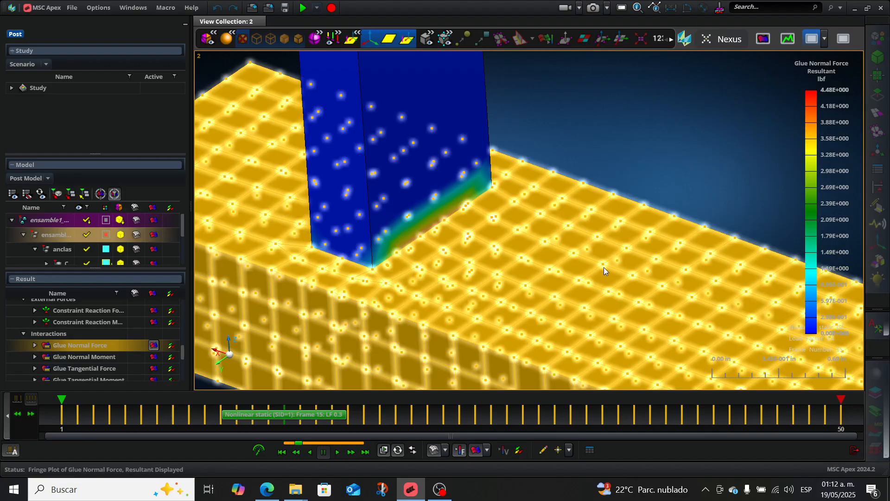
Hide the long beam and add a Glue Normal Force vector plot to inspect the contact areas on the anchors
right_click(604, 267)
left_click(625, 291)
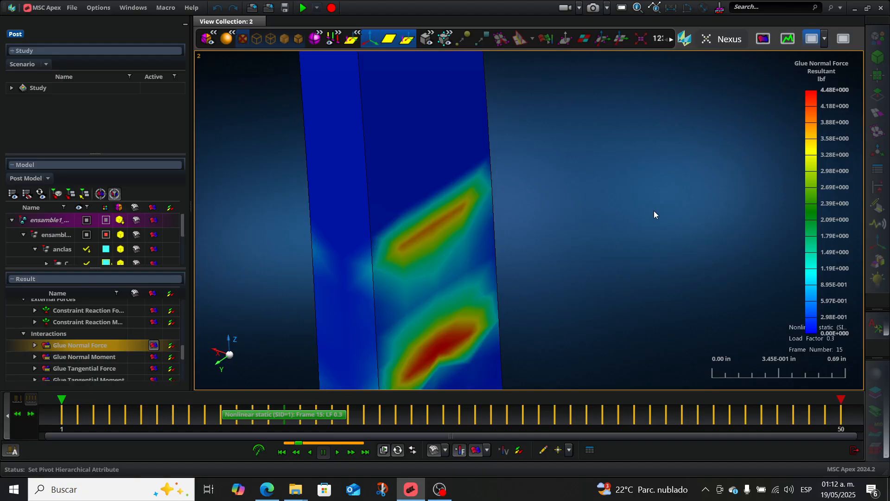
left_click(170, 345)
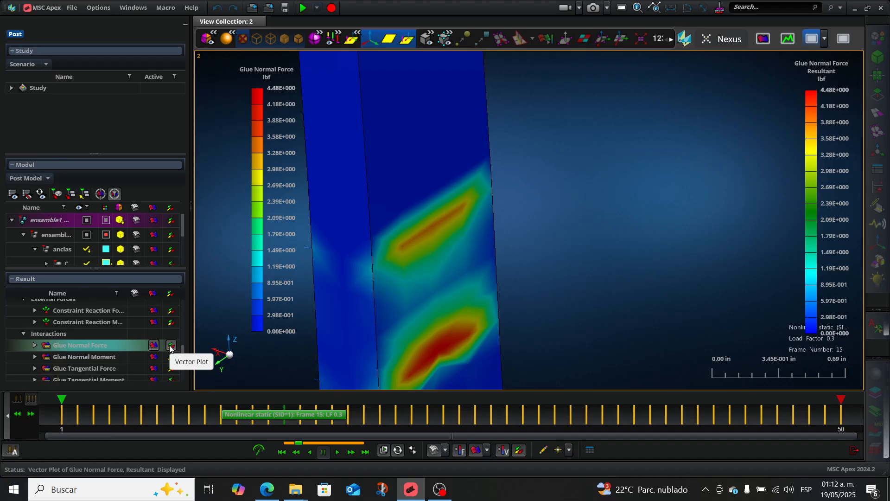
scroll(569, 312, "down", 5)
mouse_move(572, 320)
middle_mouse_down()
mouse_move(619, 309)
mouse_move(572, 305)
middle_mouse_up()
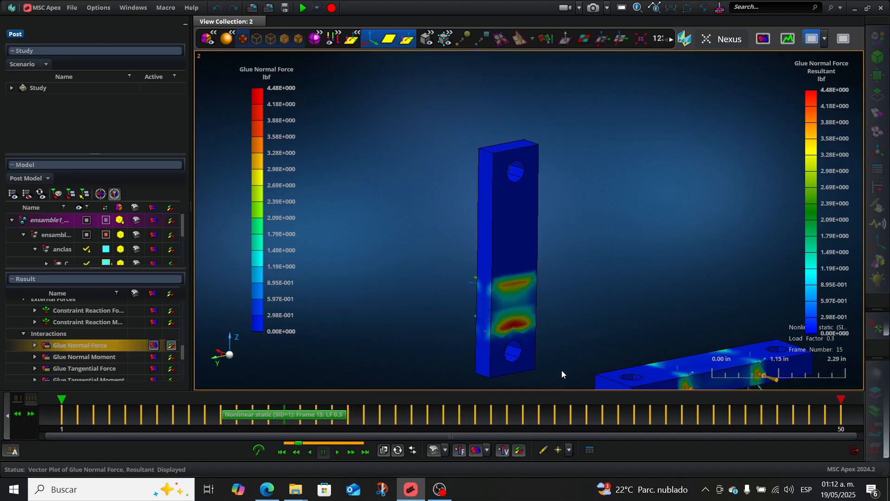
middle_click_drag(564, 366, 459, 307)
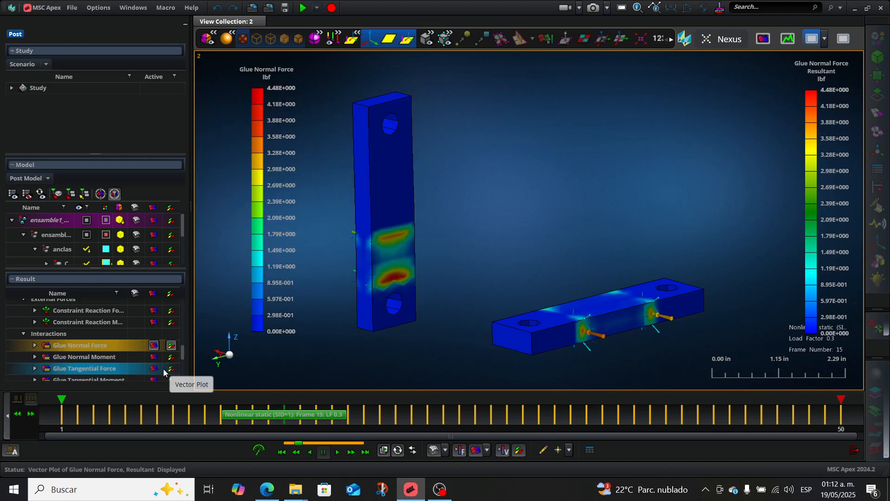
Replace the Glue Normal Force fringe and vector plots with Glue Tangential Force ones
left_click(154, 368)
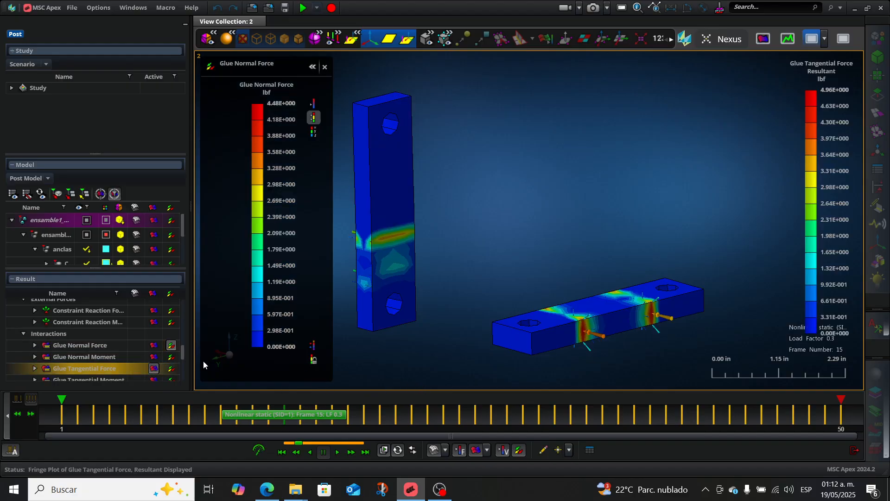
left_click(171, 346)
left_click(171, 368)
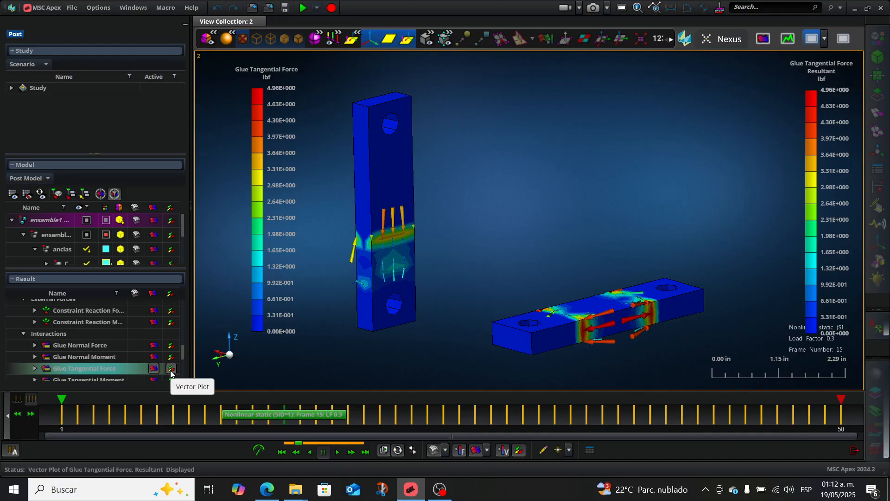
Show all the parts of the assembly again and remove the Glue Tangential Force vector plot
right_click(494, 239)
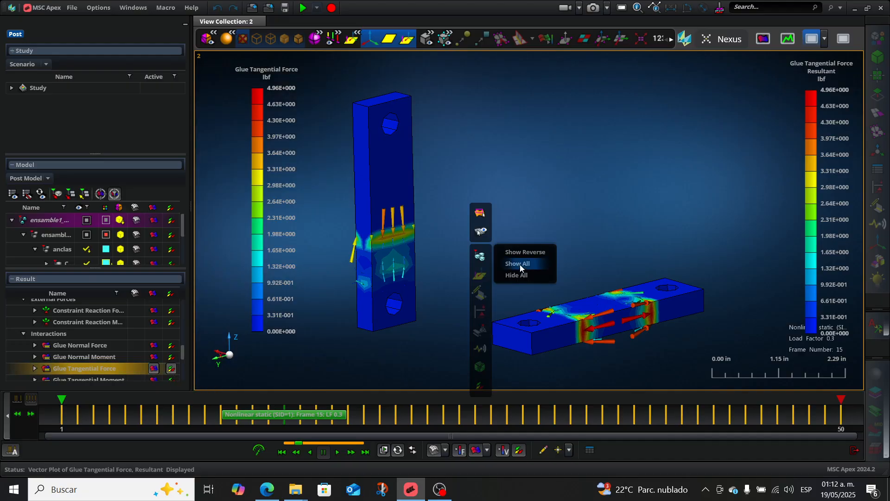
left_click(520, 265)
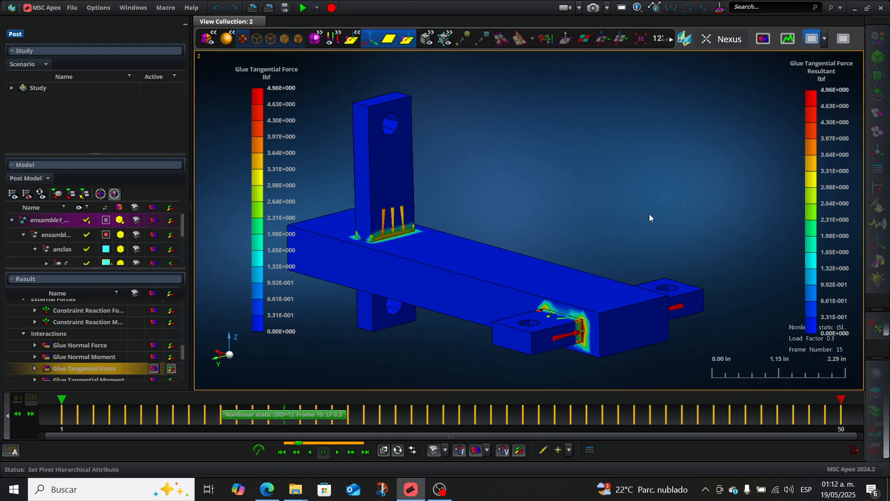
left_click(172, 368)
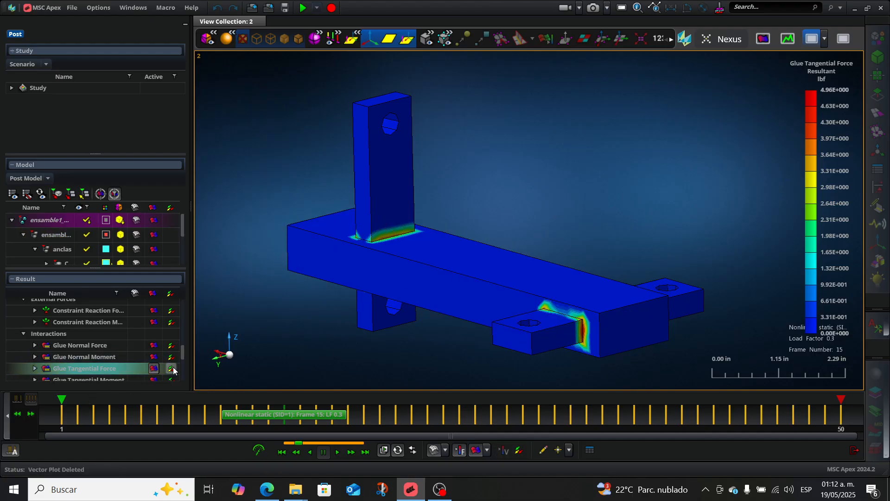
left_click_drag(182, 350, 187, 309)
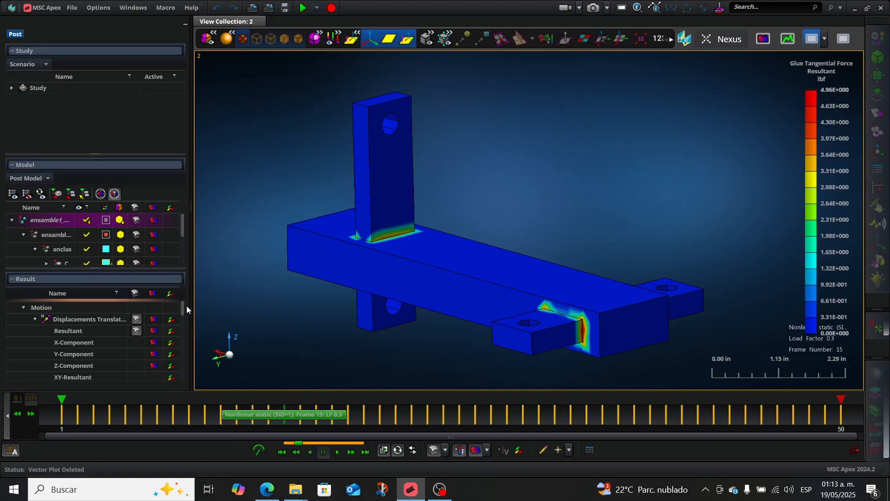
Plot the Z-Component fringe of the translational displacements and display it with continuous colours
left_click_drag(186, 306, 186, 305)
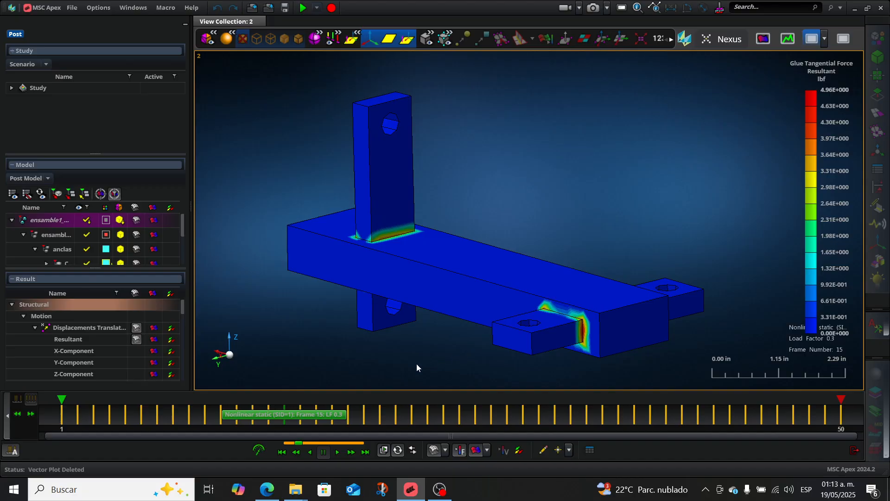
left_click(154, 374)
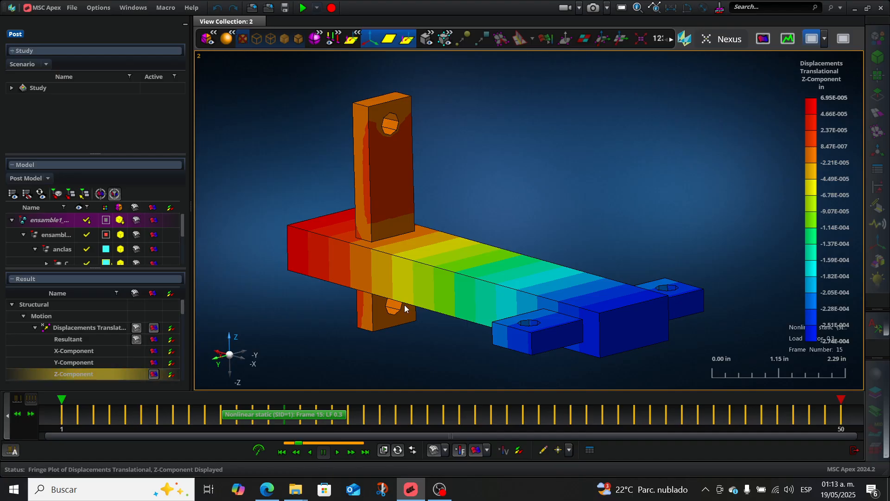
left_click(827, 132)
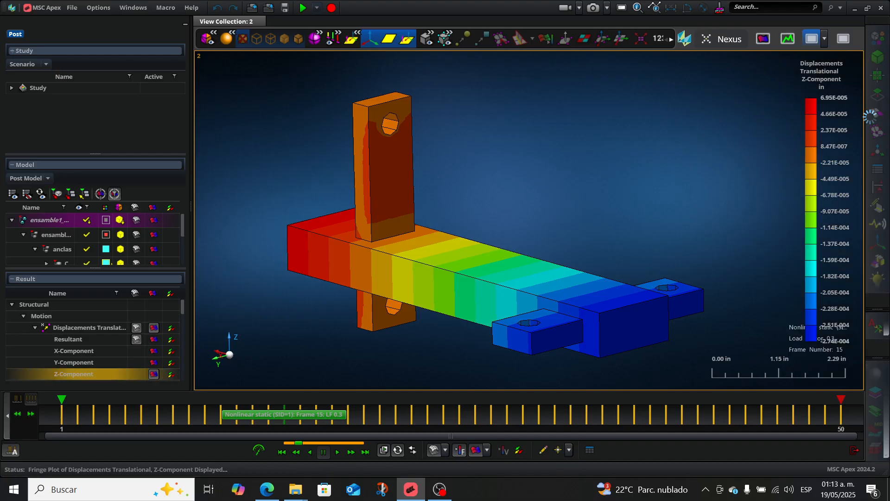
left_click(868, 132)
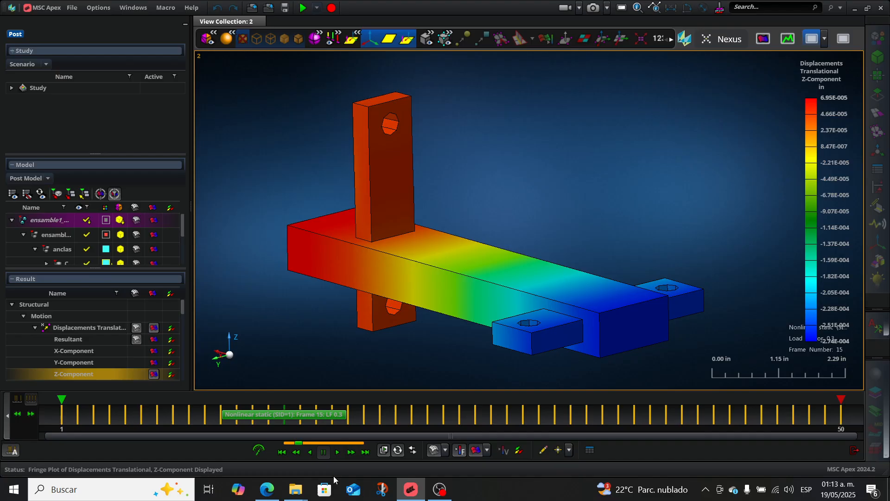
Play the Z-displacement animation, pause it near the end of the load history, and exit post-processing
left_click(338, 454)
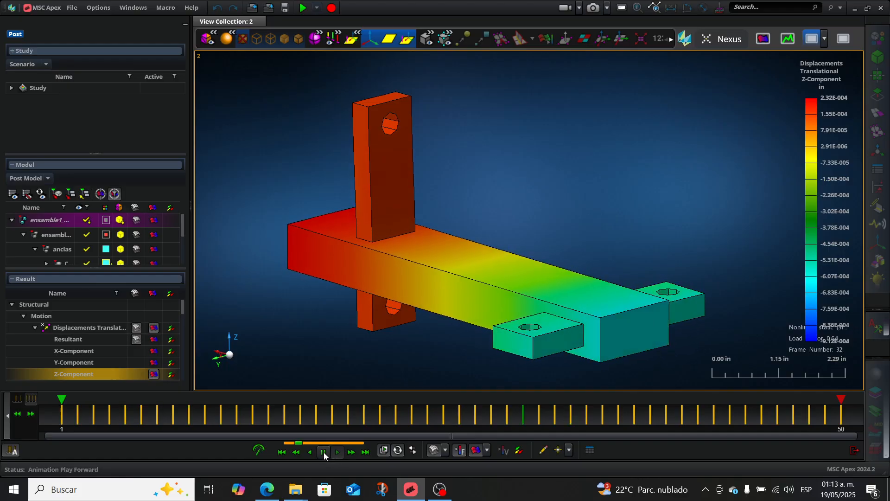
left_click(324, 452)
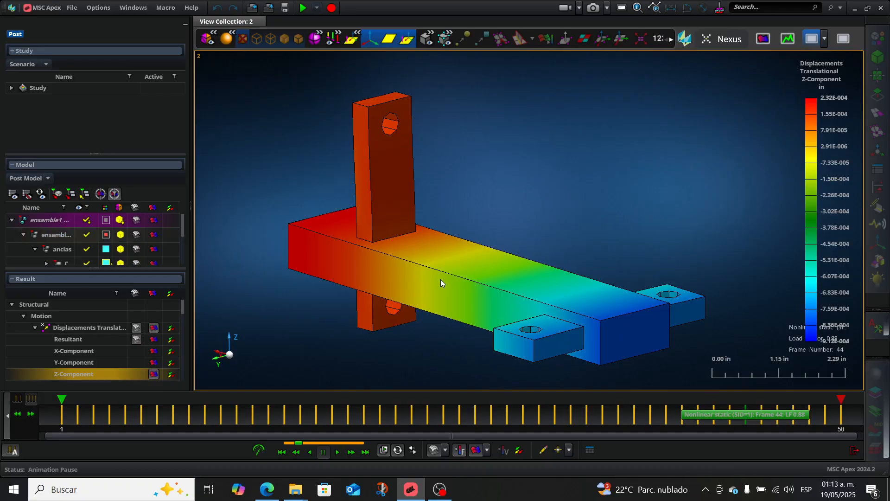
left_click(855, 451)
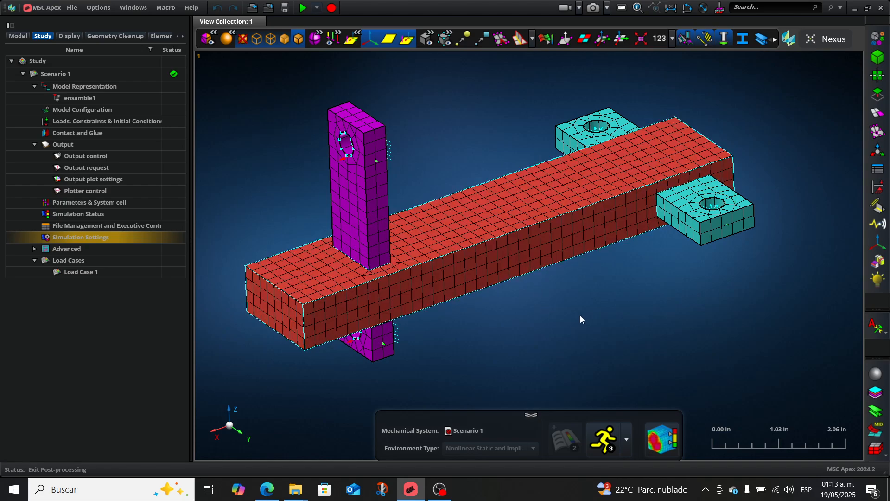
Delete the 3D Elem elasto plastico element property from the model
left_click(19, 38)
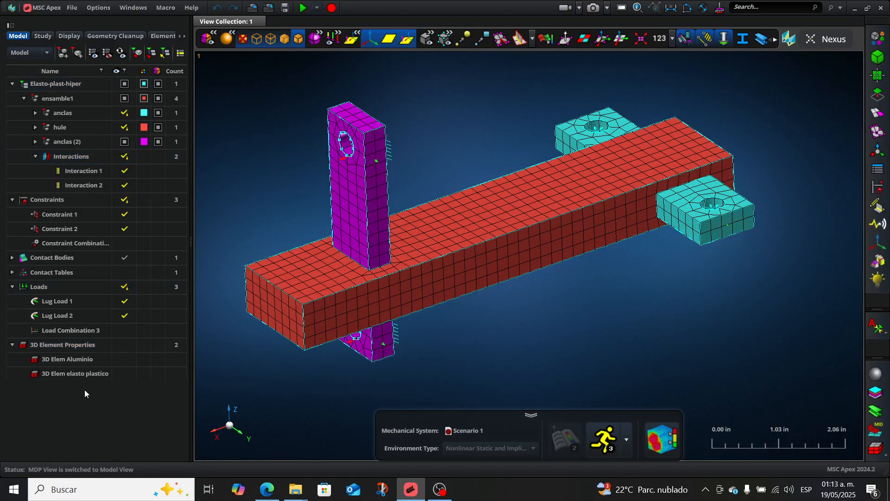
left_click(84, 377)
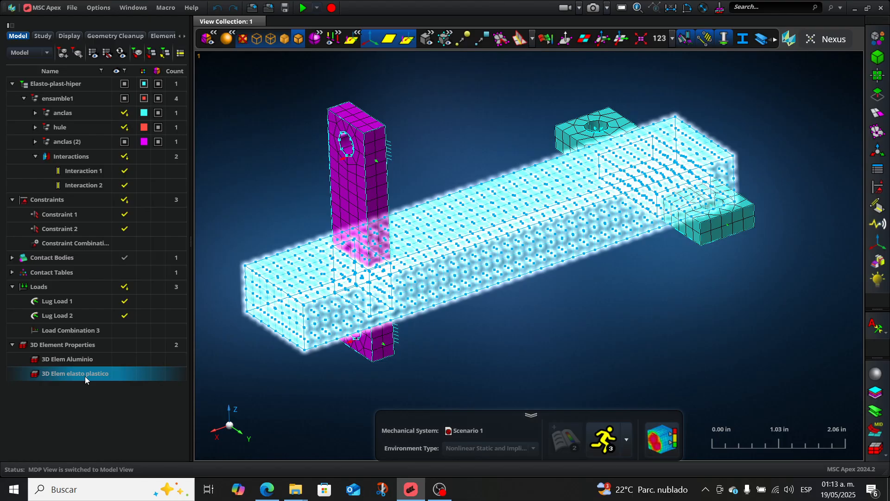
right_click(85, 376)
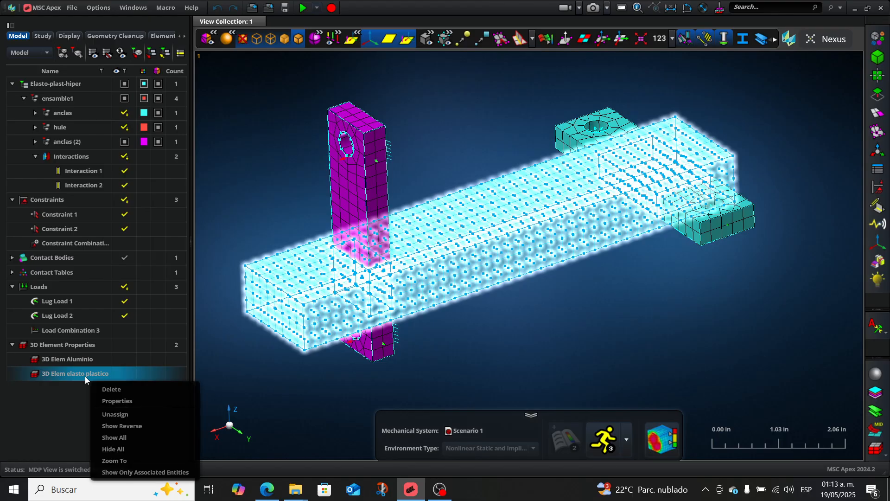
left_click(119, 390)
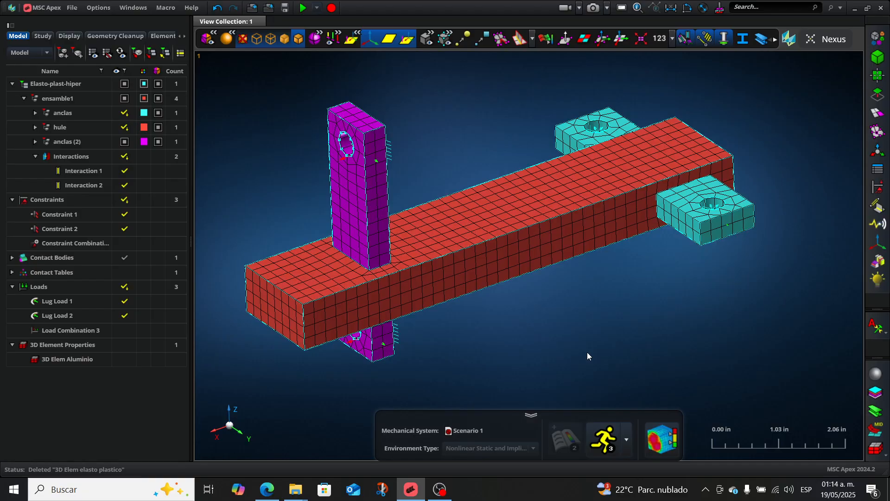
Review the hyperelastic Mooney properties of the rubber-1 material and apply its simple tension compression table unchanged
left_click(875, 378)
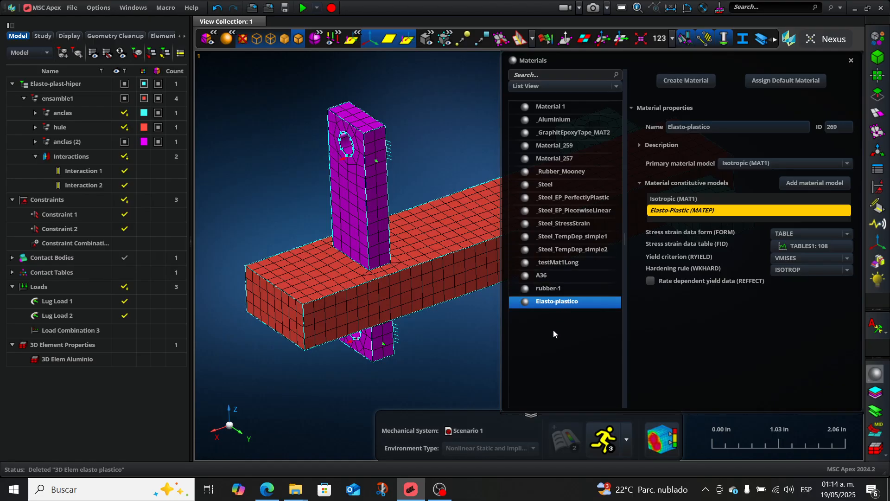
left_click(557, 289)
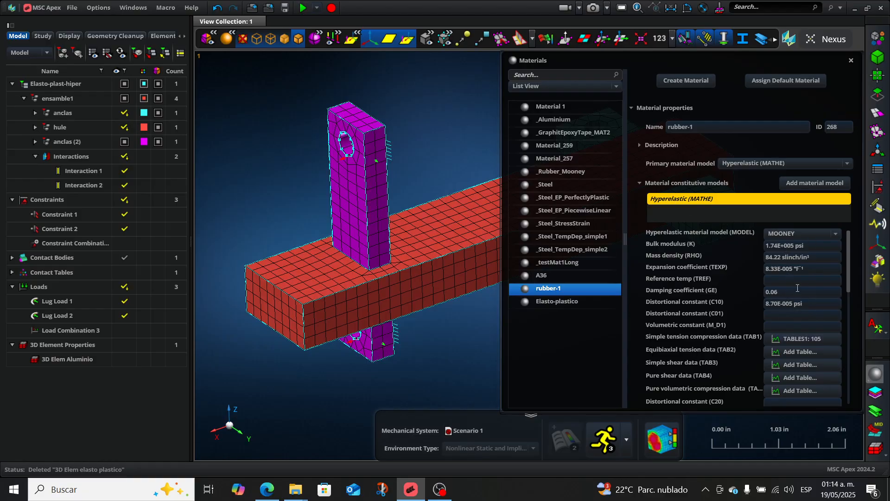
mouse_move(848, 281)
left_mouse_down()
mouse_move(849, 297)
mouse_move(849, 277)
left_mouse_up()
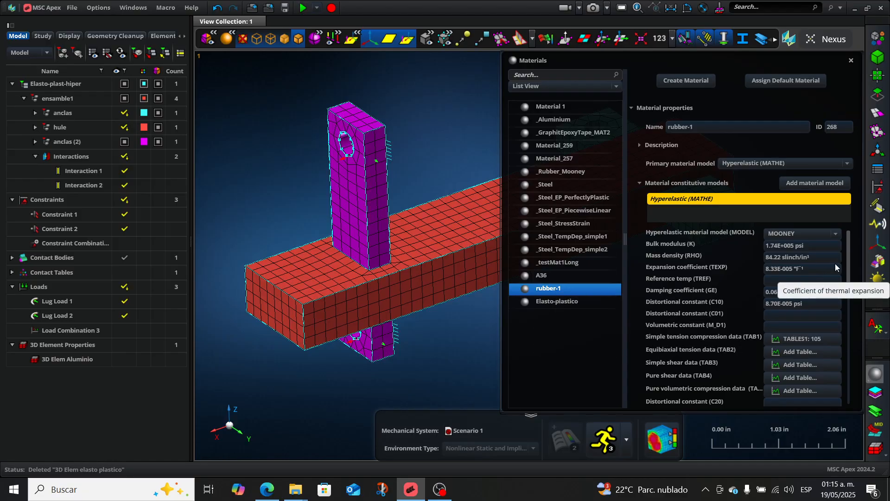
left_click(803, 341)
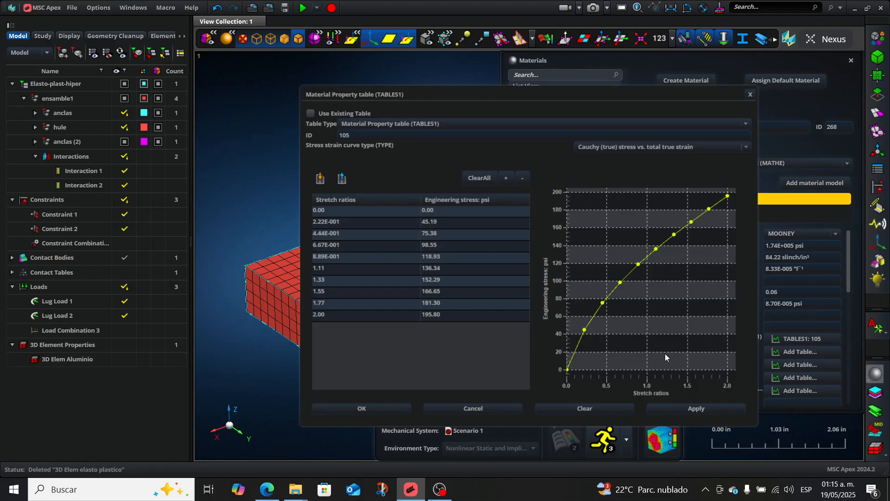
left_click(708, 409)
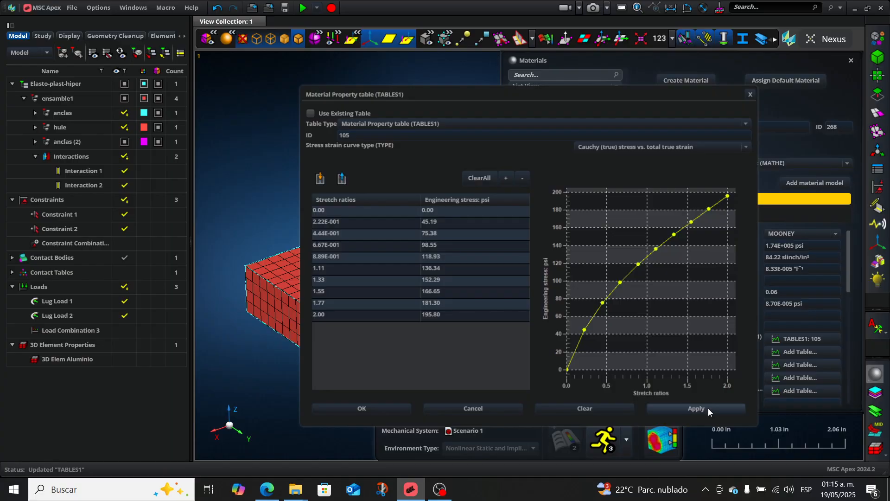
left_click(389, 408)
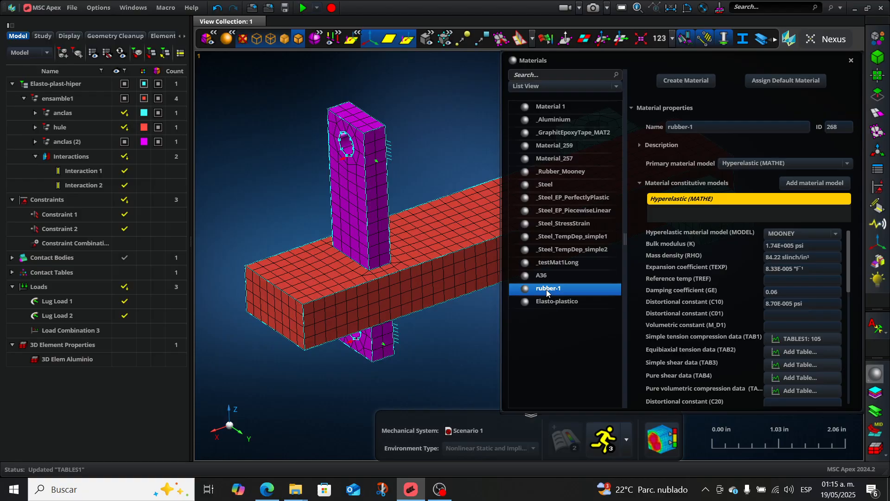
left_click_drag(546, 291, 472, 252)
left_click(852, 61)
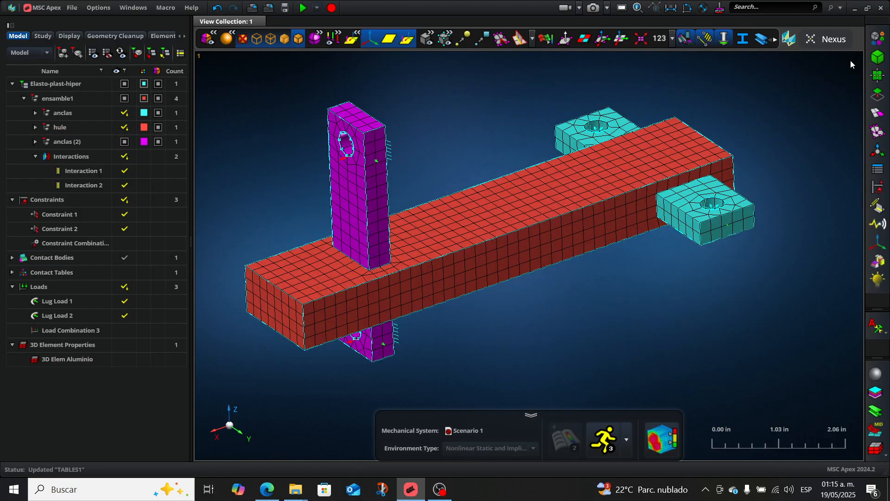
Create a solid (PSOLID) 3D element property named 3D Elem hiperelastico that uses the rubber-1 material
left_click(876, 448)
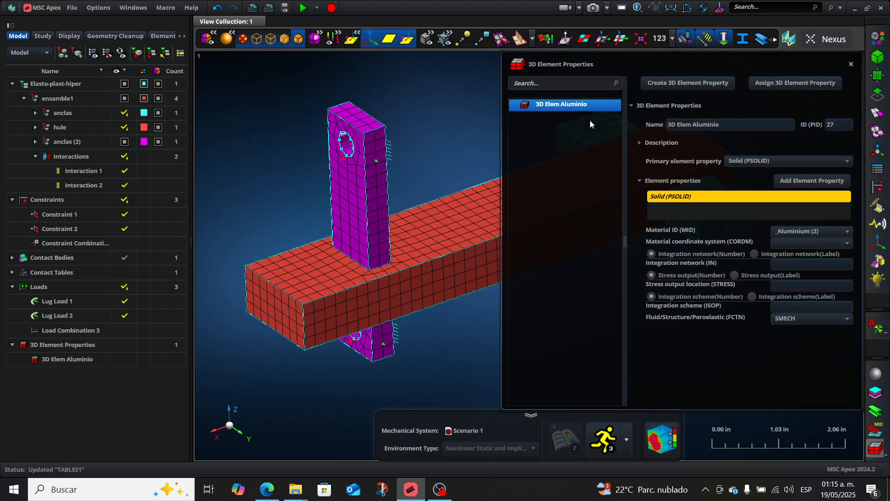
left_click(700, 85)
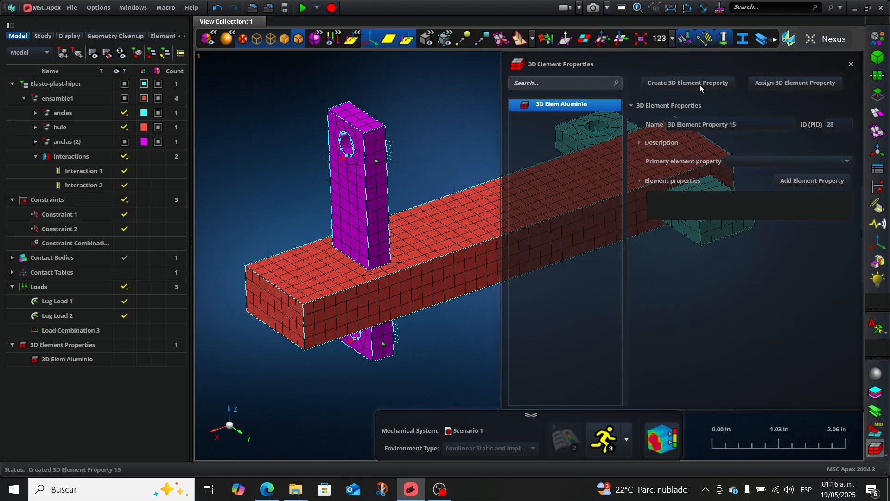
left_click(754, 120)
left_click(751, 126)
key("BackSpace")
key("BackSpace")
key("BackSpace")
key("BackSpace")
key("BackSpace")
key("BackSpace")
key("BackSpace")
key("BackSpace")
key("BackSpace")
key("BackSpace")
key("BackSpace")
key("BackSpace")
key("BackSpace")
key("BackSpace")
key("BackSpace")
type("hiperelastico")
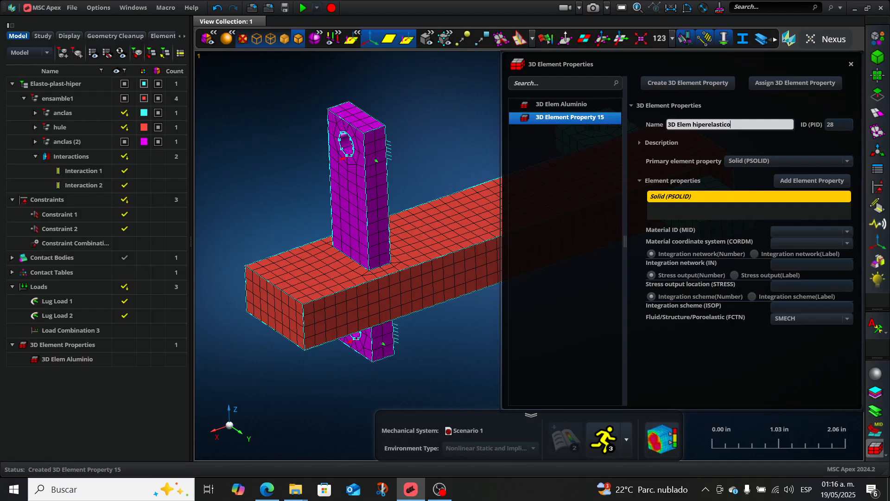
key("Return")
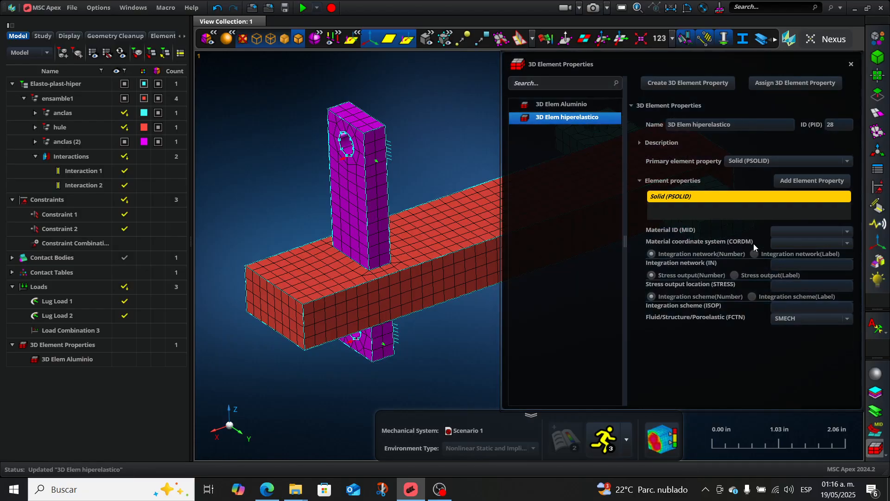
left_click(848, 232)
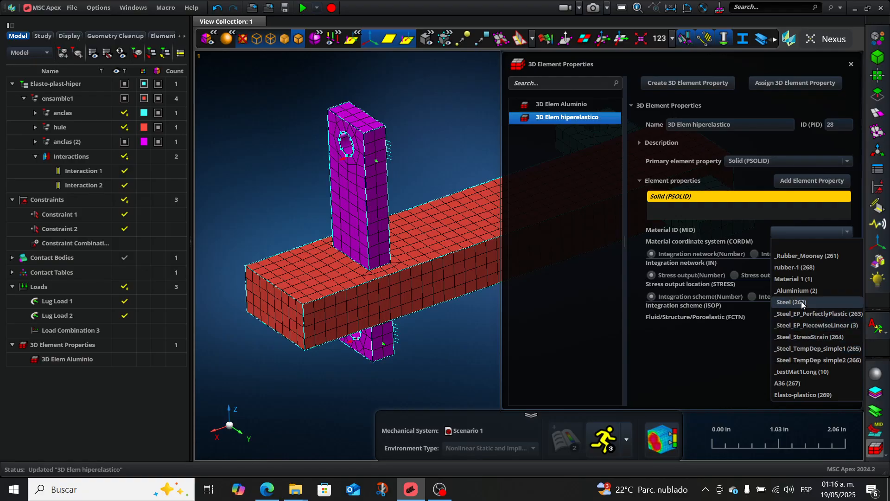
left_click(801, 267)
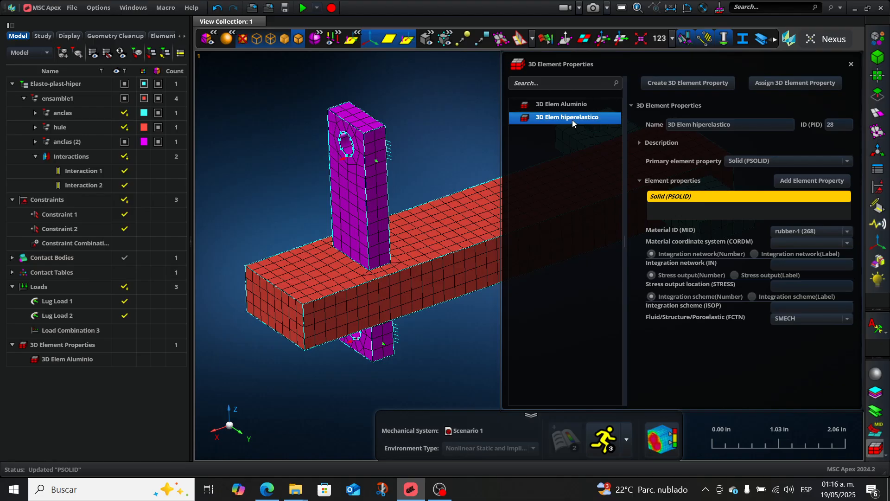
Assign the 3D Elem hiperelastico property to the long hule beam and close the element properties
left_click(804, 82)
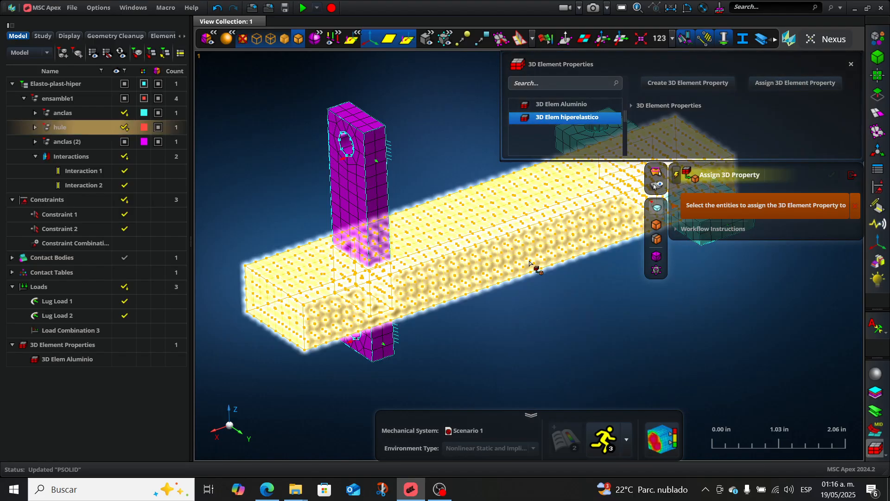
left_click(495, 275)
middle_click(494, 274)
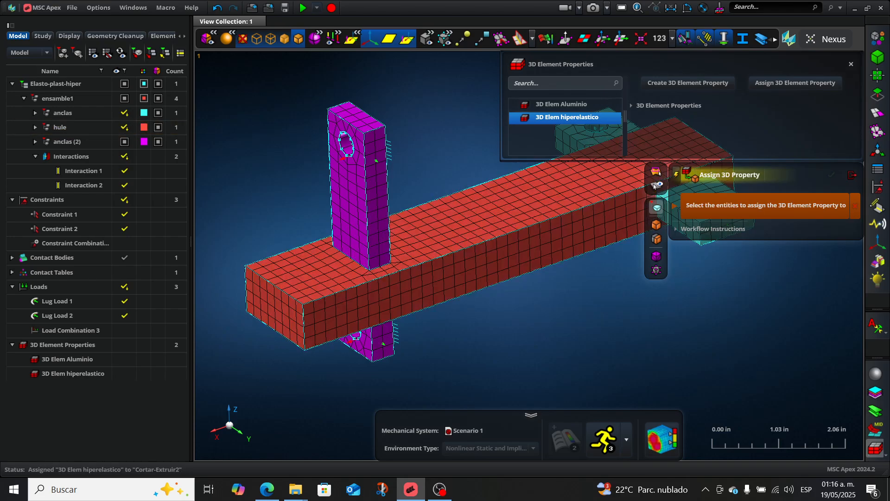
left_click(853, 176)
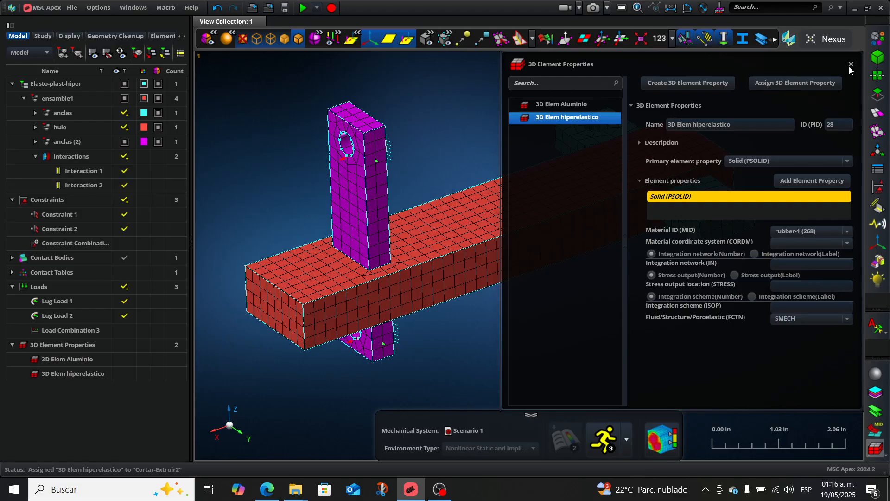
left_click(851, 64)
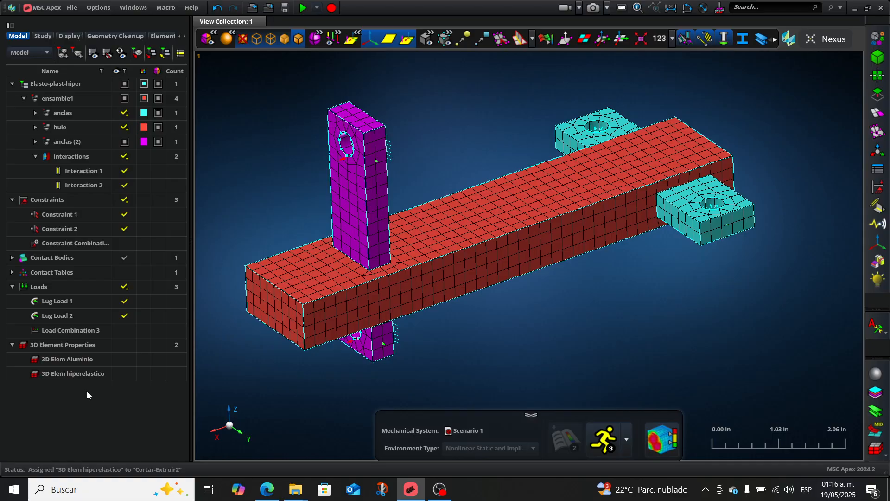
Create a Nonlinear Static and Implicit Transient Analysis (SOL 400) scenario with one nonlinear static load case
middle_click_drag(627, 333, 583, 335)
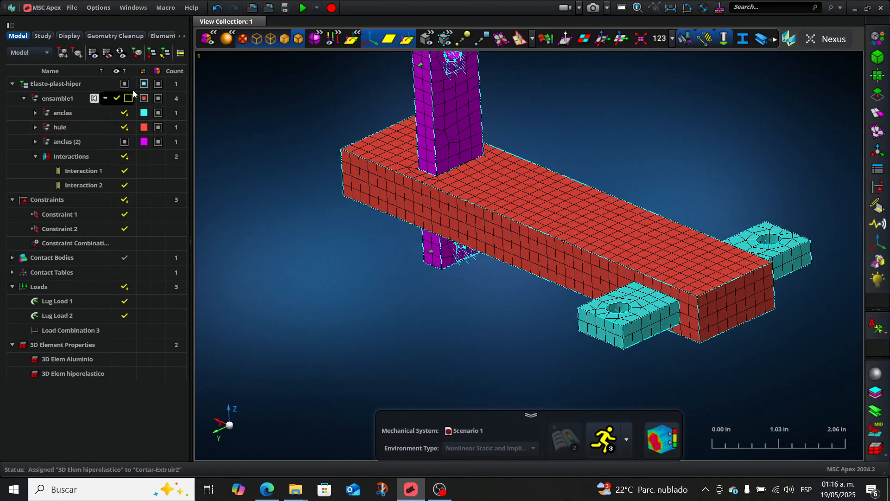
left_click(43, 37)
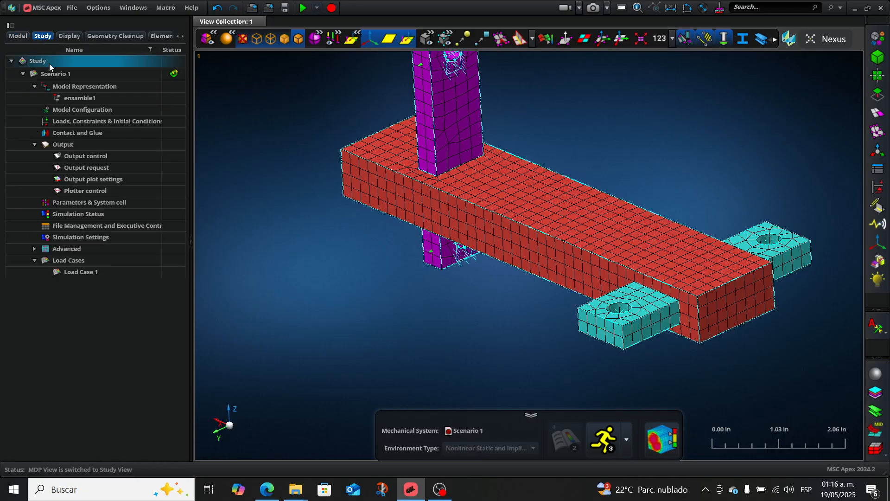
left_click(94, 75)
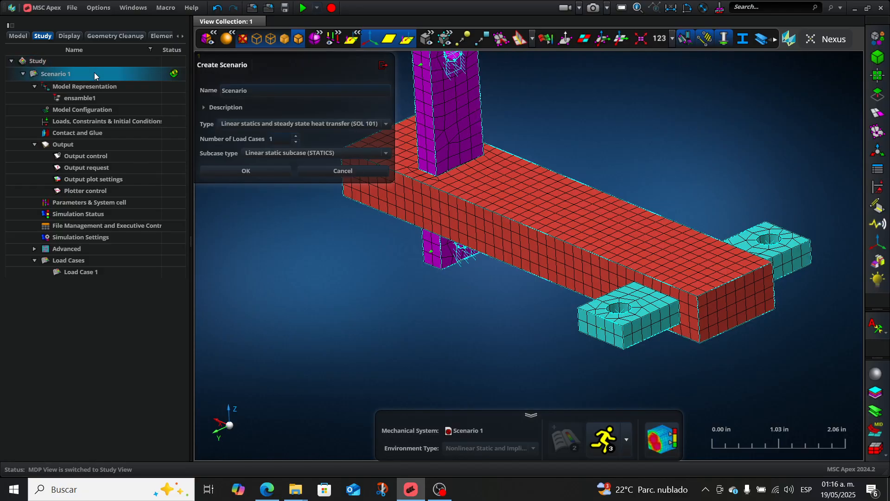
left_click(385, 126)
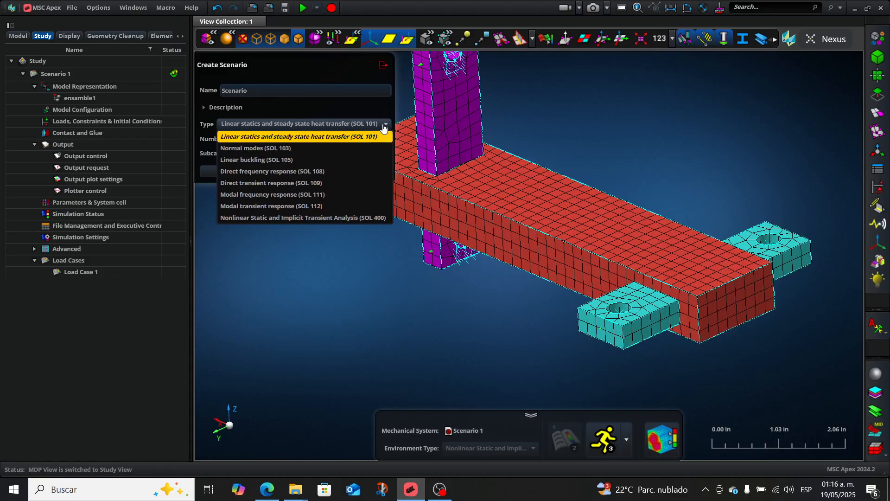
left_click(257, 219)
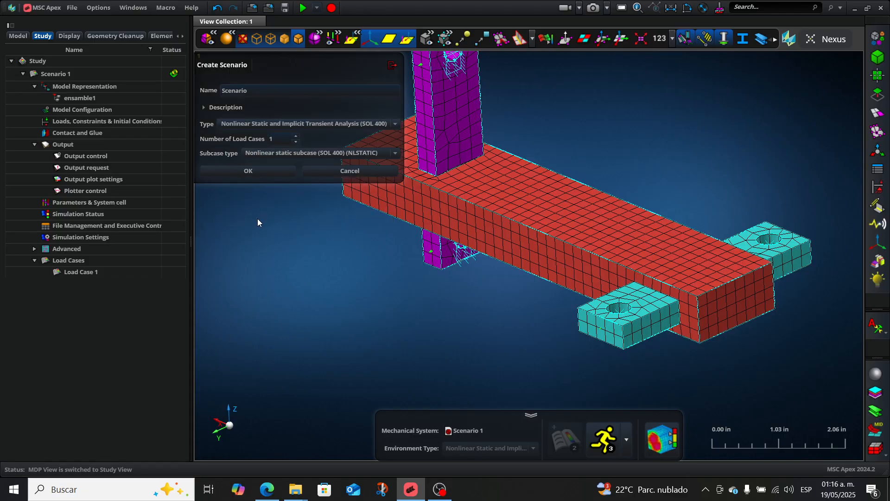
left_click(254, 171)
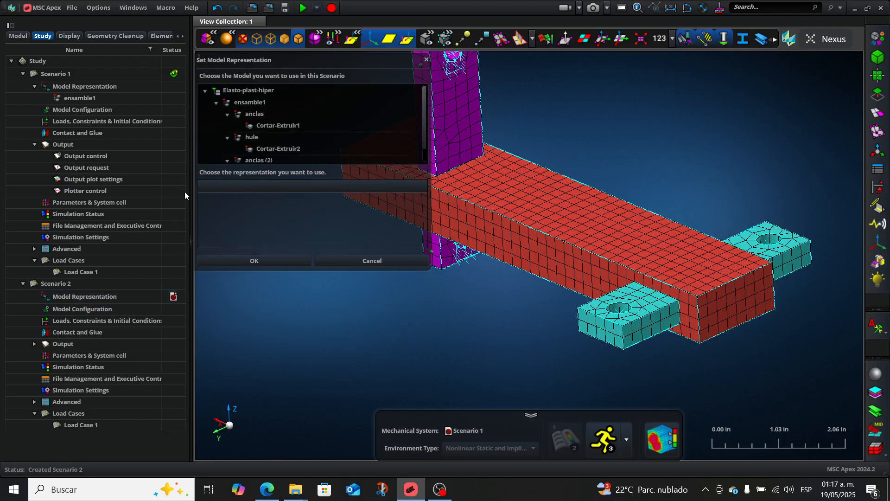
Set the ensamble1 assembly as the model representation for Scenario 2
left_click(245, 103)
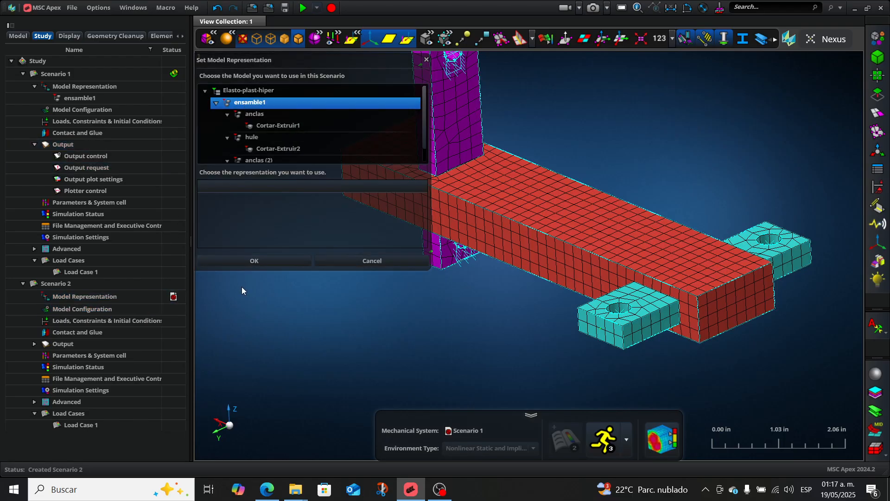
left_click(255, 261)
Activate Constraint Combination 1 and static Load Combination 3 at the Scenario 2 level and apply them
double_click(80, 332)
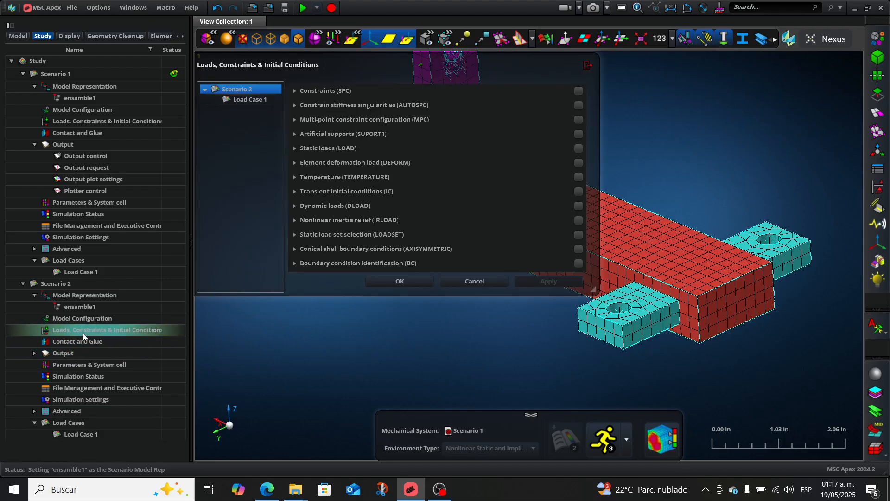
left_click(294, 91)
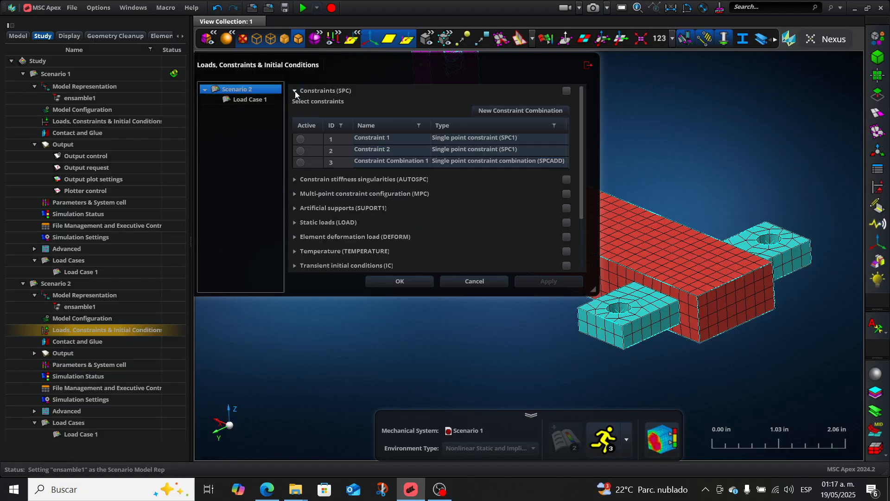
left_click(301, 163)
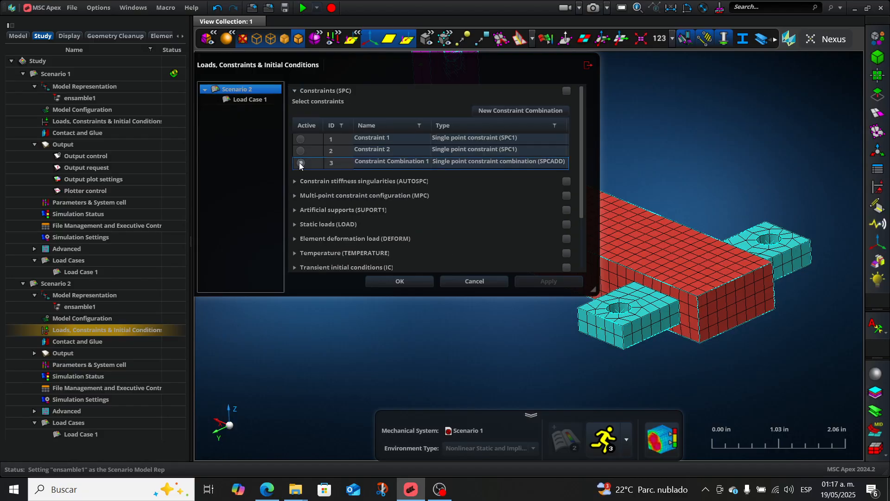
left_click(295, 224)
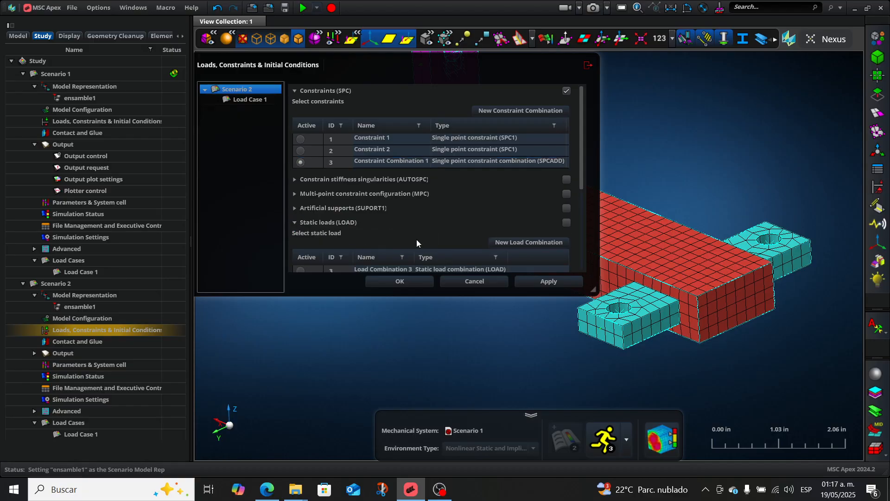
left_click_drag(583, 164, 583, 196)
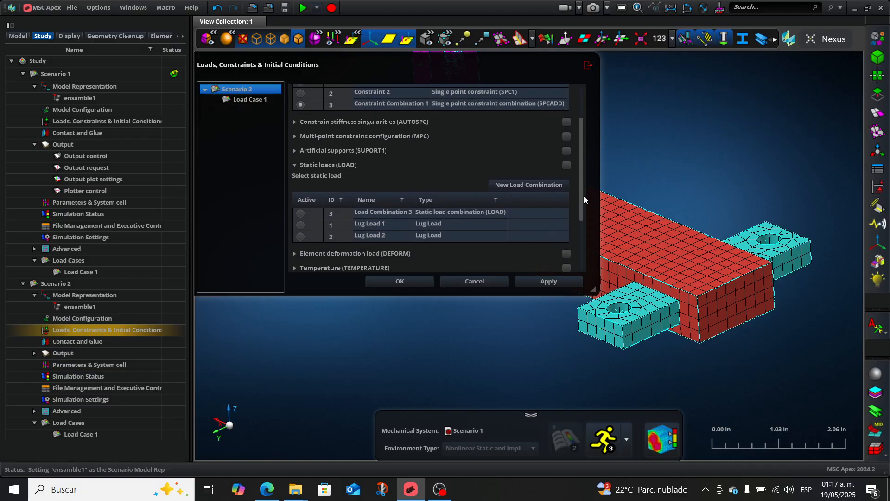
left_click(301, 213)
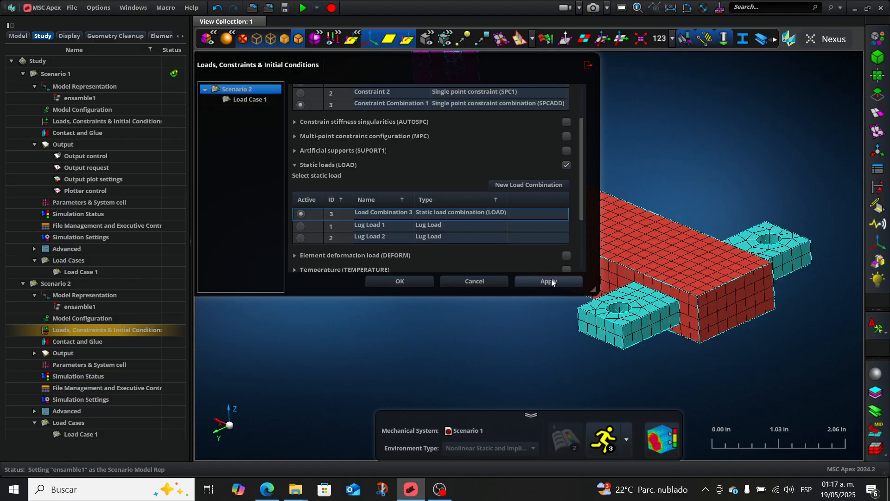
left_click(549, 281)
Activate Constraint Combination 1 and static Load Combination 3 for Load Case 1 of Scenario 2, then close the loads and constraints settings
left_click(243, 100)
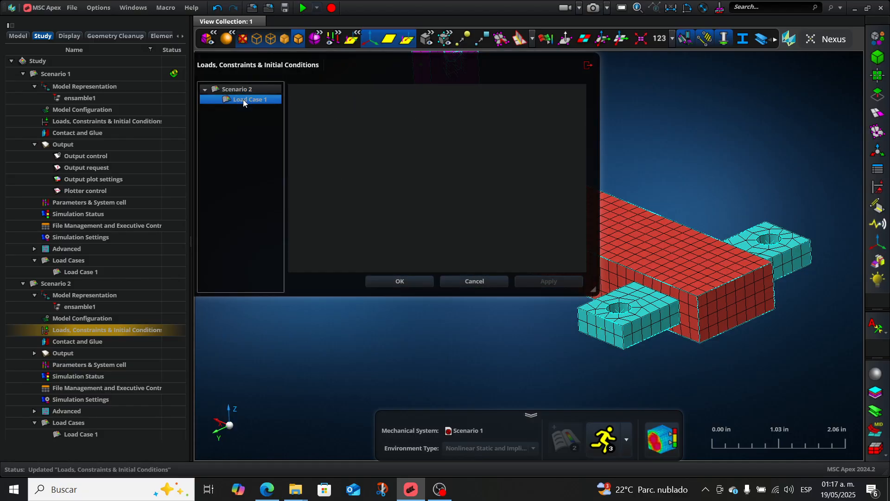
left_click(294, 91)
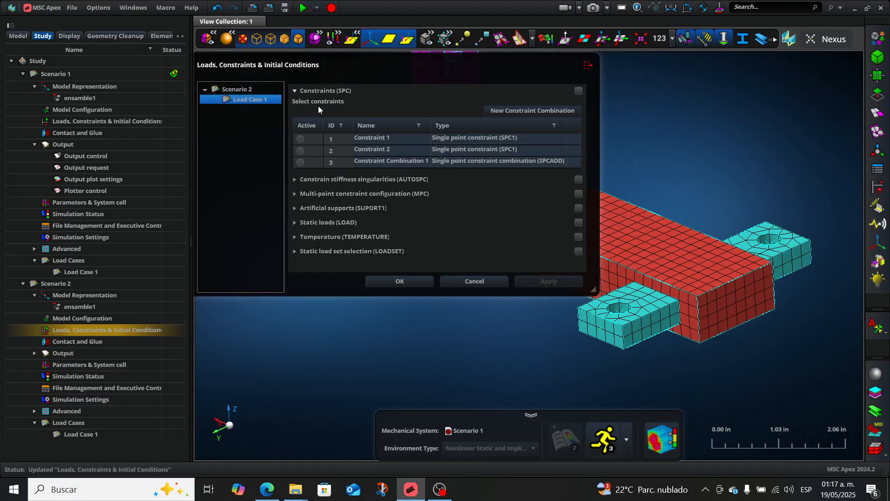
left_click(302, 162)
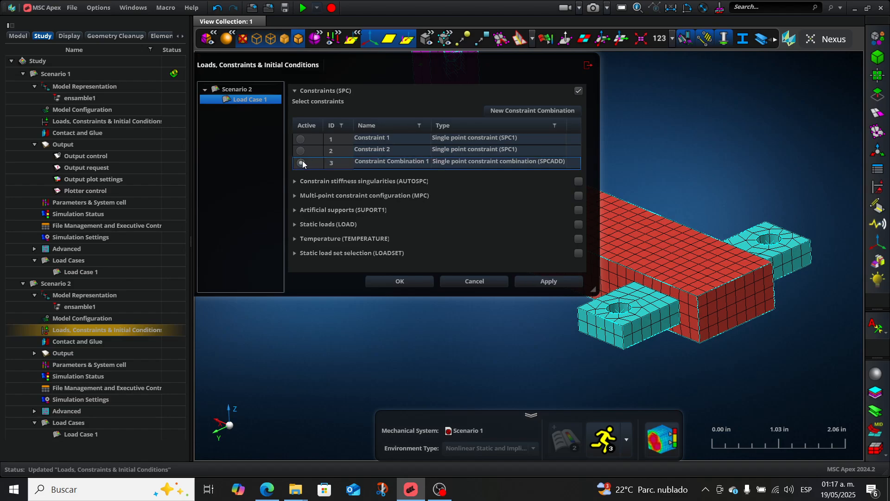
left_click(295, 224)
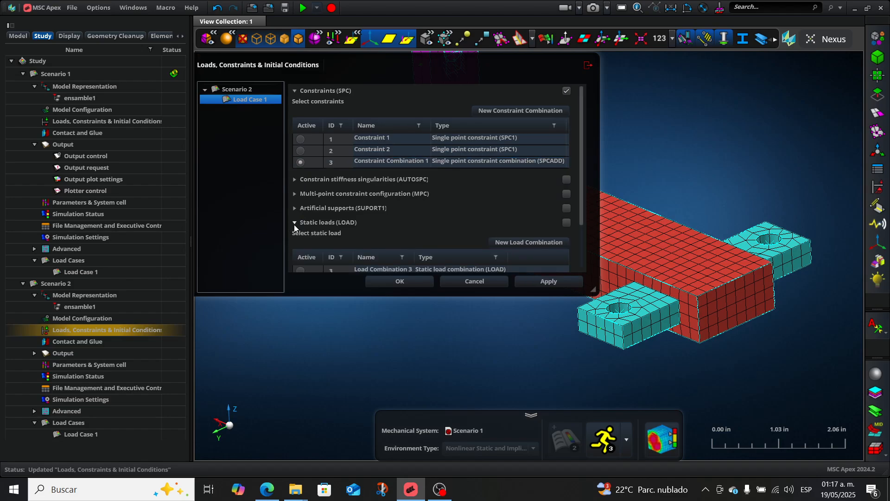
left_click_drag(581, 207, 581, 233)
left_click(301, 234)
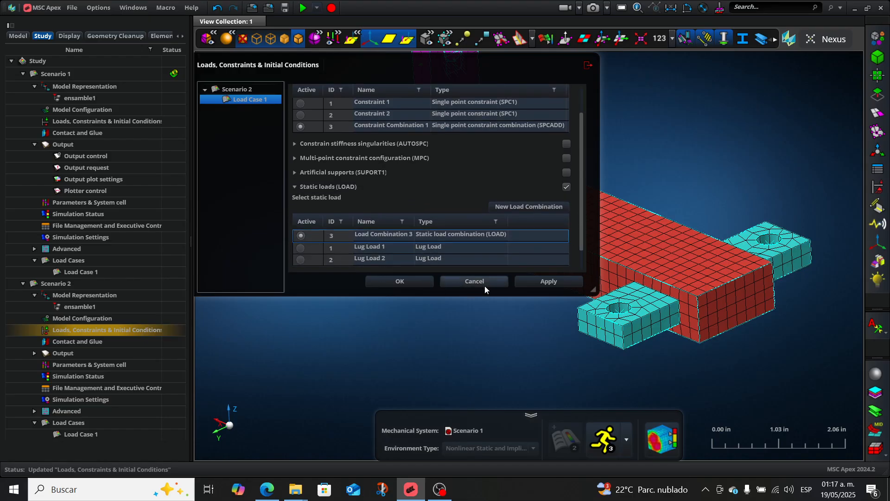
left_click(552, 281)
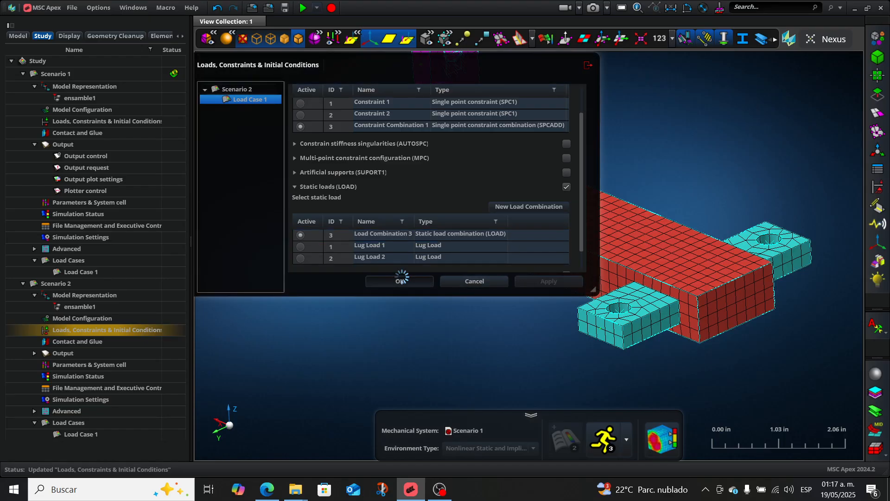
left_click(402, 280)
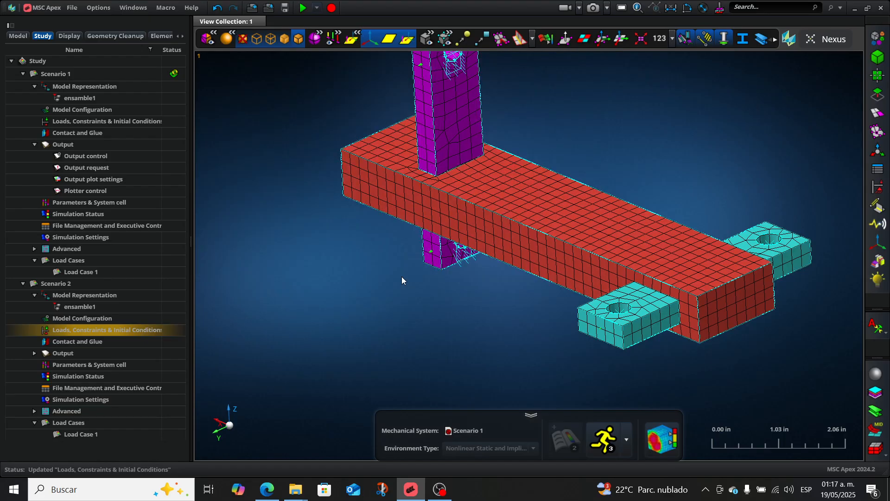
Set Scenario 2's contact method to Segment to segment (distributed penalty) (SEGTOSEG) in the contact controls
double_click(99, 341)
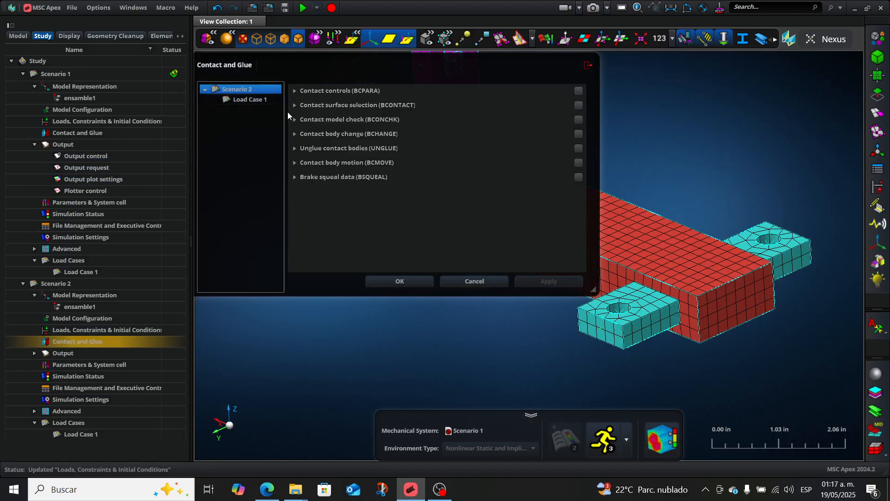
left_click(295, 91)
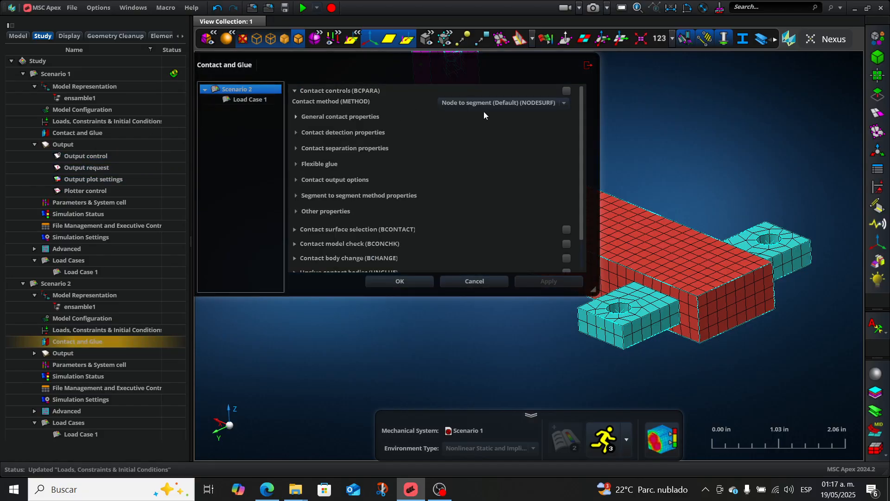
left_click(568, 109)
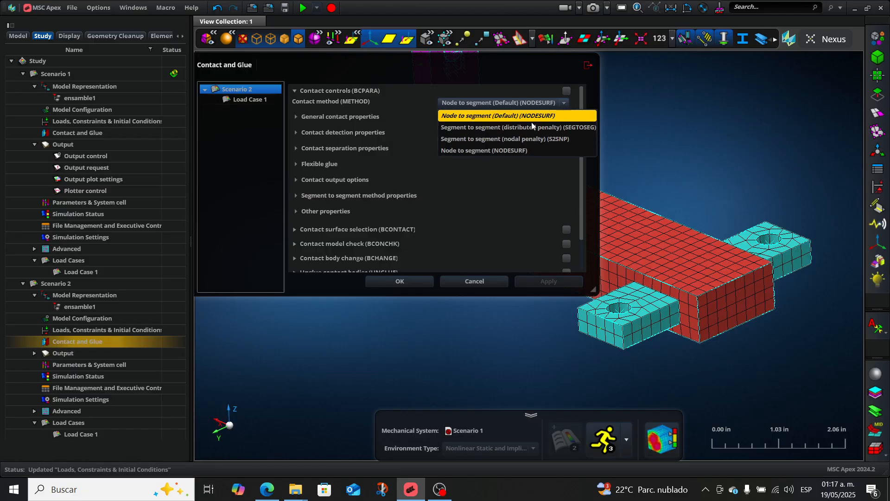
left_click(499, 129)
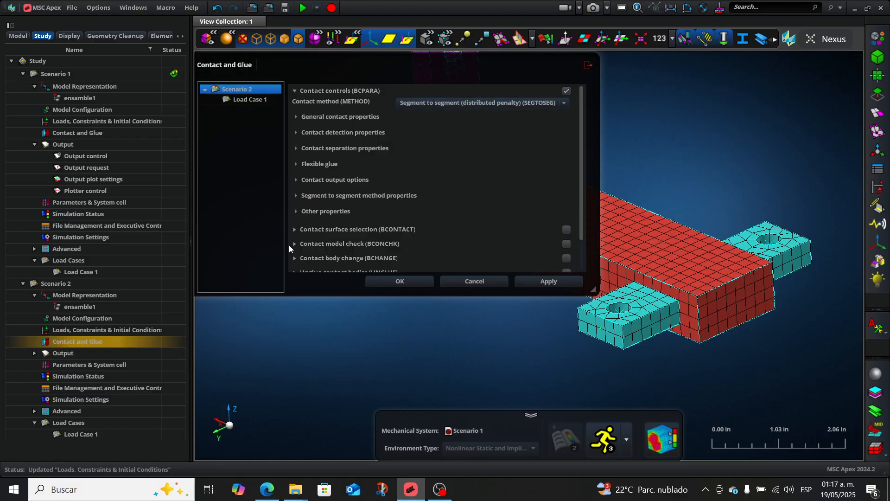
Set Scenario 2's contact activation to Select contact pairs or tables (USER) and apply the entry containing Interaction 1 and Contact Table 2
left_click(295, 230)
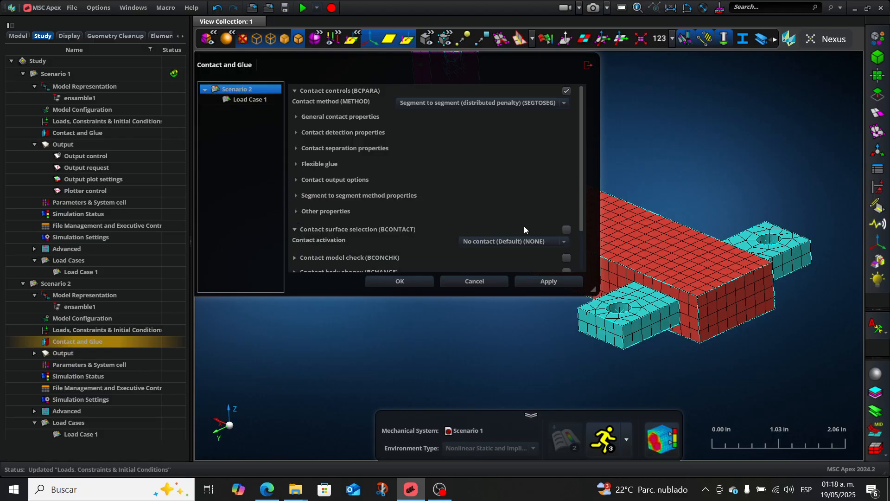
left_click(566, 242)
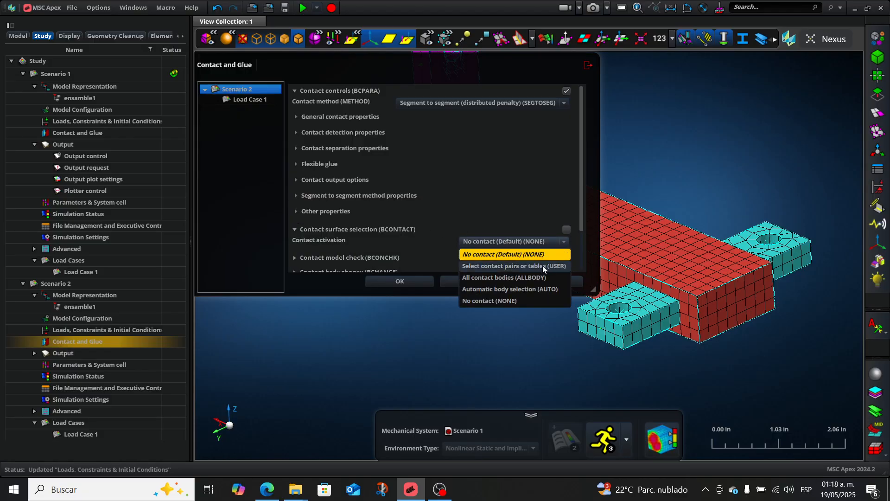
left_click(538, 266)
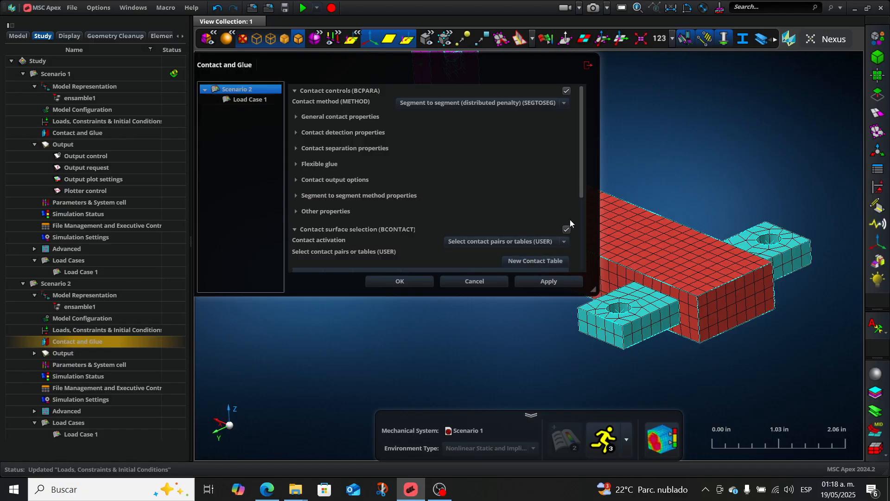
left_click_drag(582, 187, 583, 218)
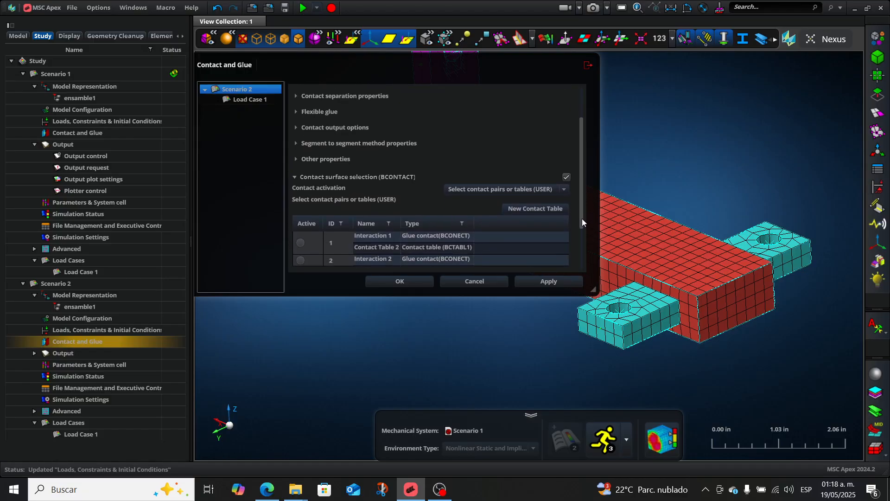
left_click(305, 243)
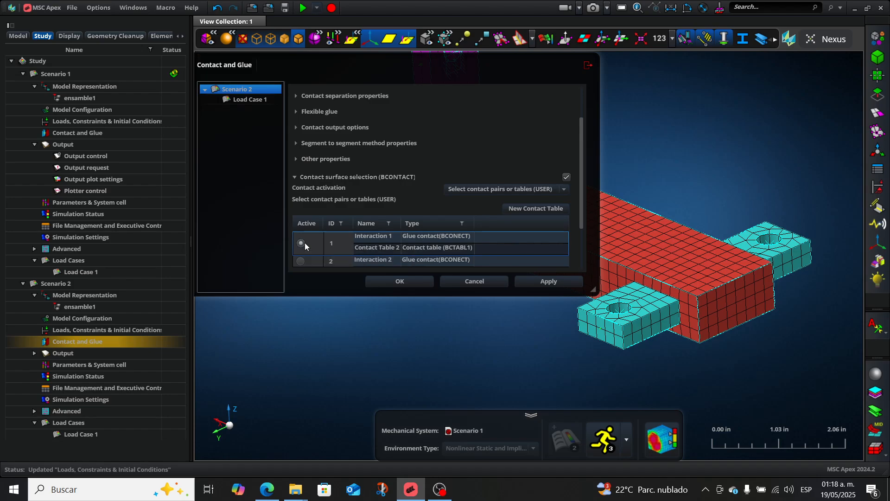
left_click(558, 281)
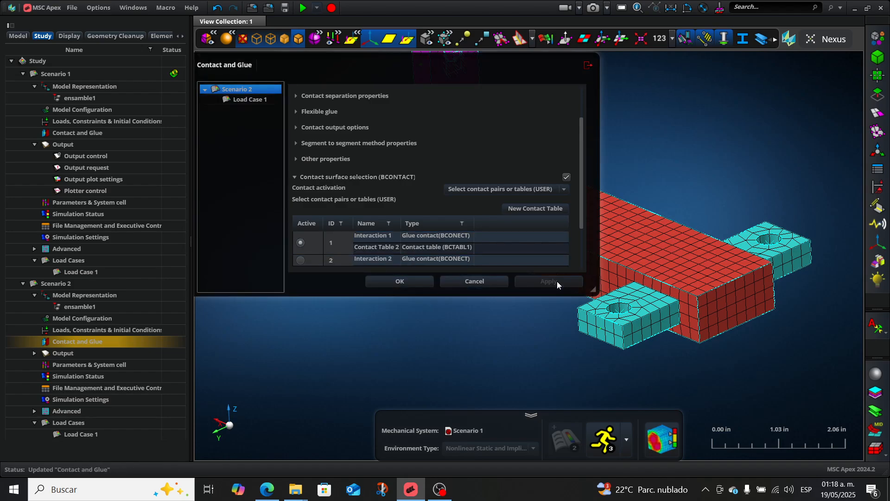
Set Load Case 1's contact activation to Select contact pairs or tables (USER) with the Interaction 1 and Contact Table 2 entry, and confirm
left_click(239, 99)
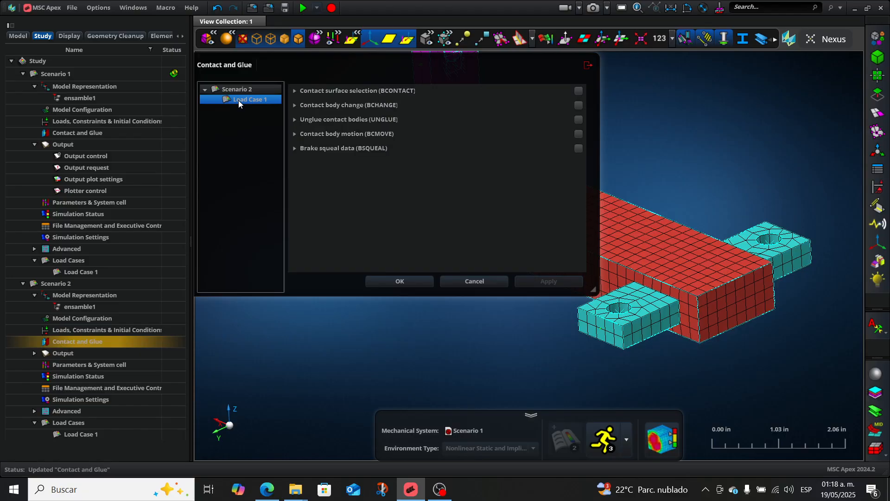
left_click(295, 91)
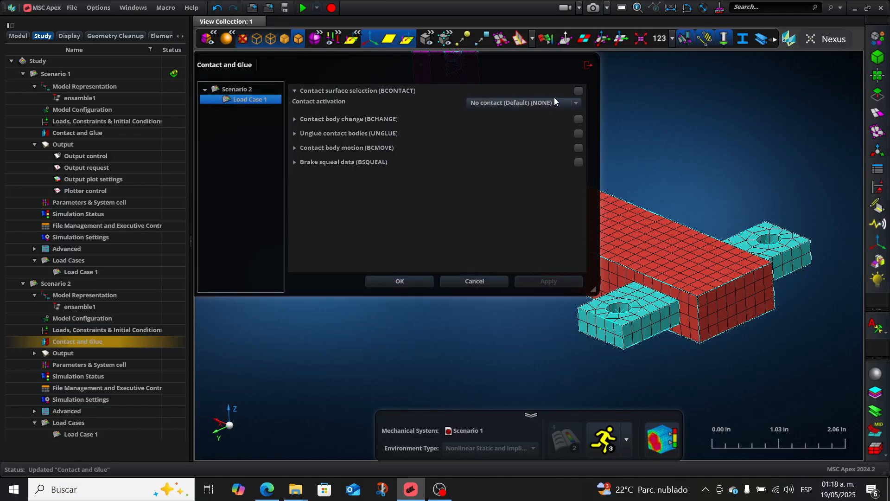
left_click(579, 109)
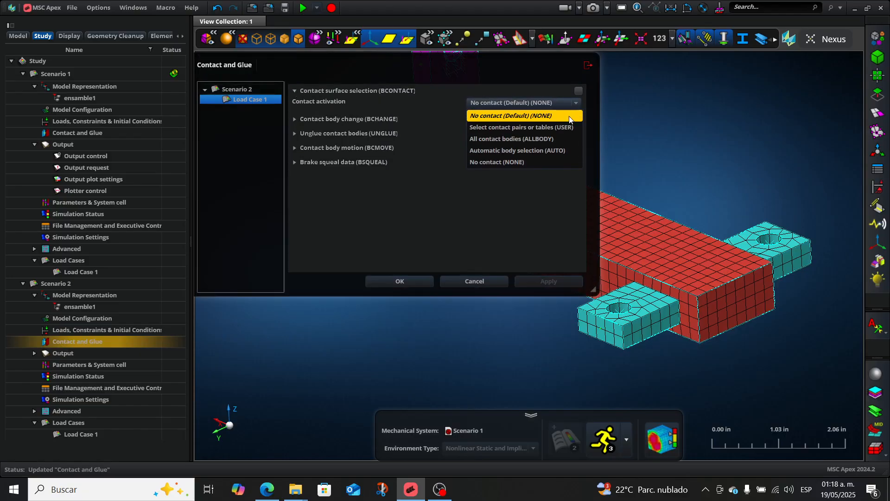
left_click(539, 129)
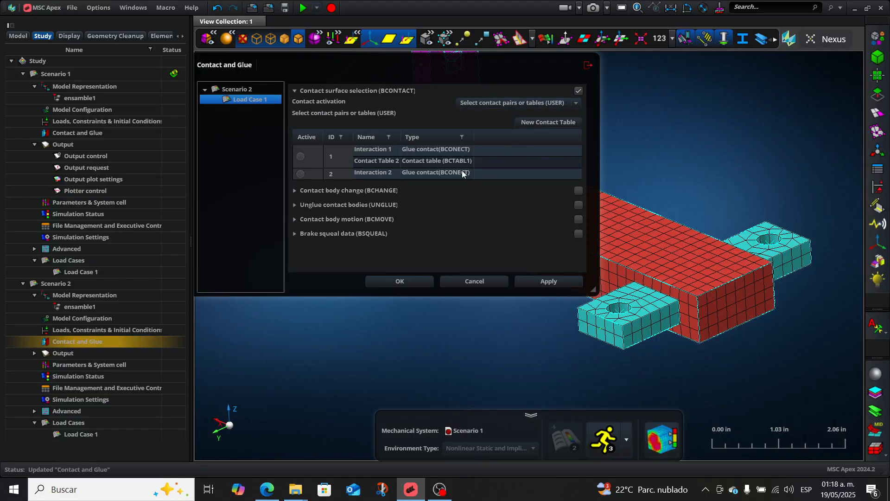
left_click(301, 155)
left_click(541, 281)
left_click(405, 282)
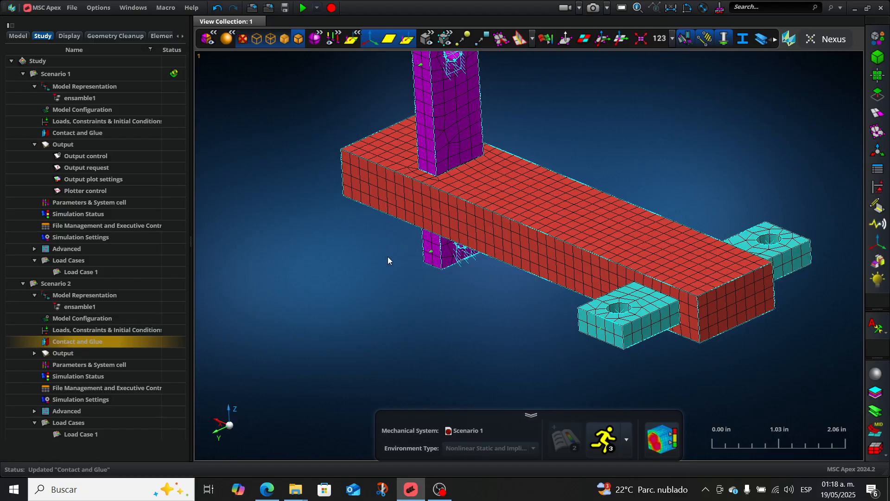
Add Contact Output (BOUTPUT) to the output requests at the Scenario 2 level
left_click(34, 353)
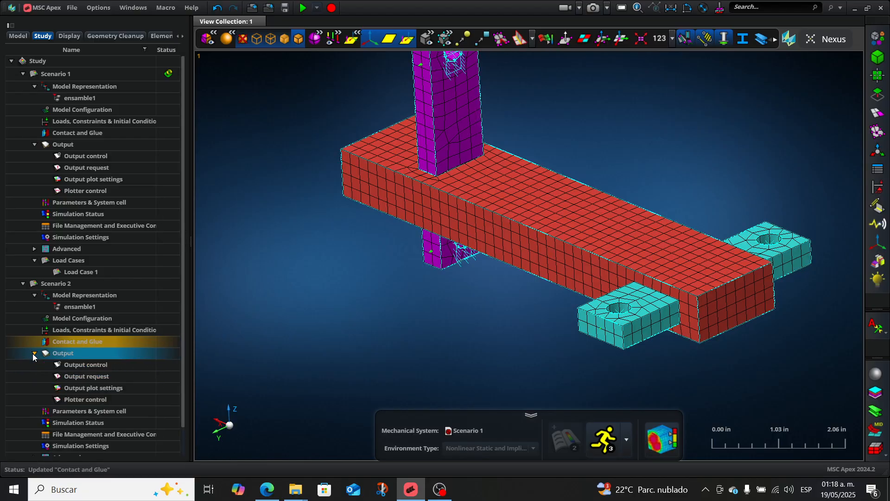
left_click(88, 379)
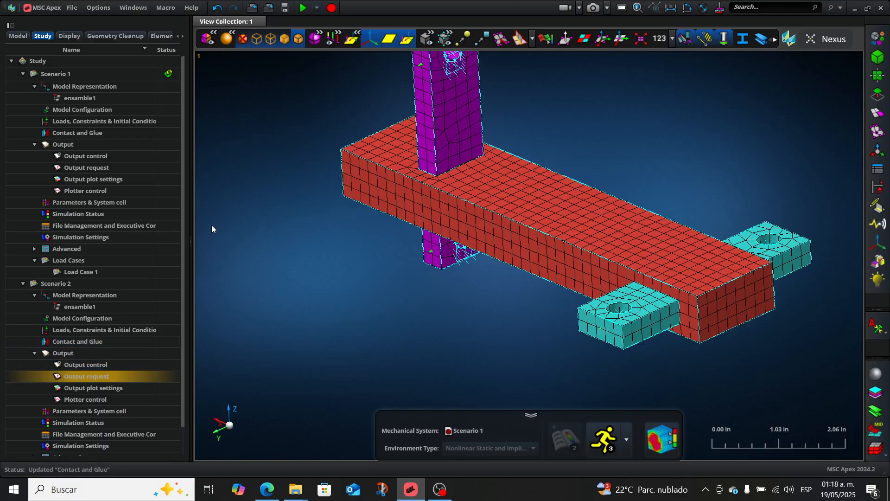
double_click(85, 377)
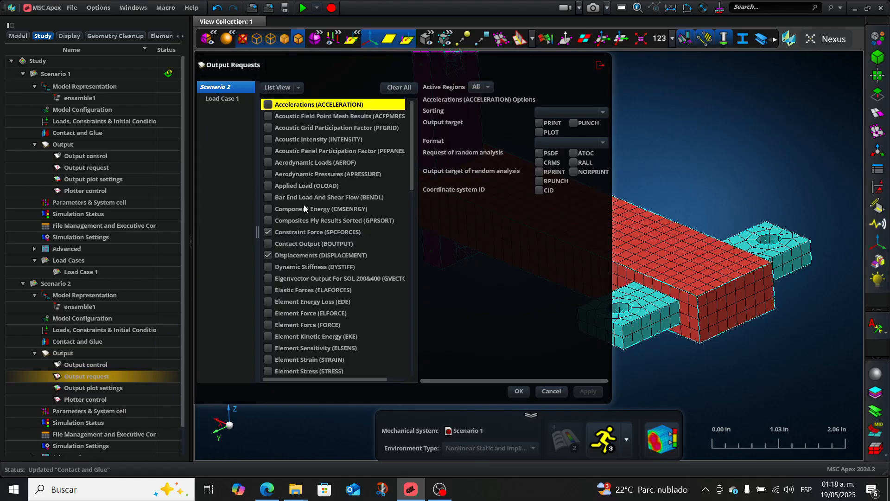
left_click(269, 244)
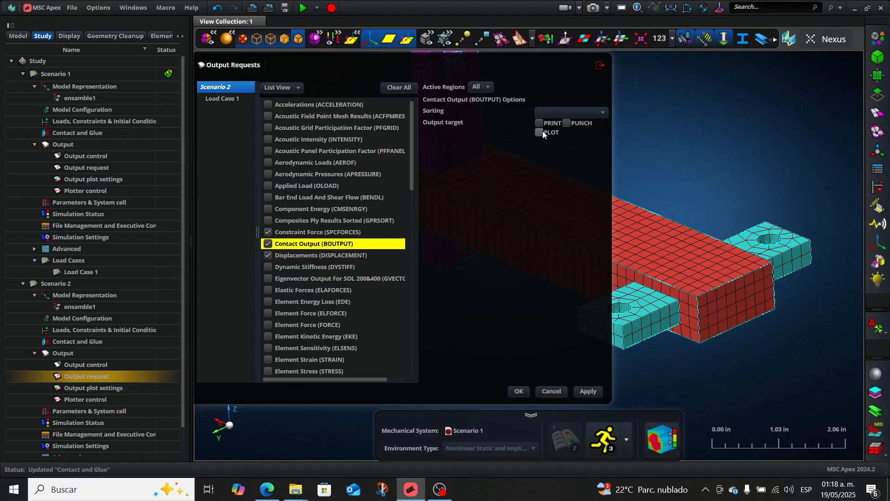
Request Contact Output (BOUTPUT), Displacements (DISPLACEMENT) and Nonlinear Stress (NLSTRESS) for Load Case 1 with PLOT as output target, and confirm
left_click(231, 99)
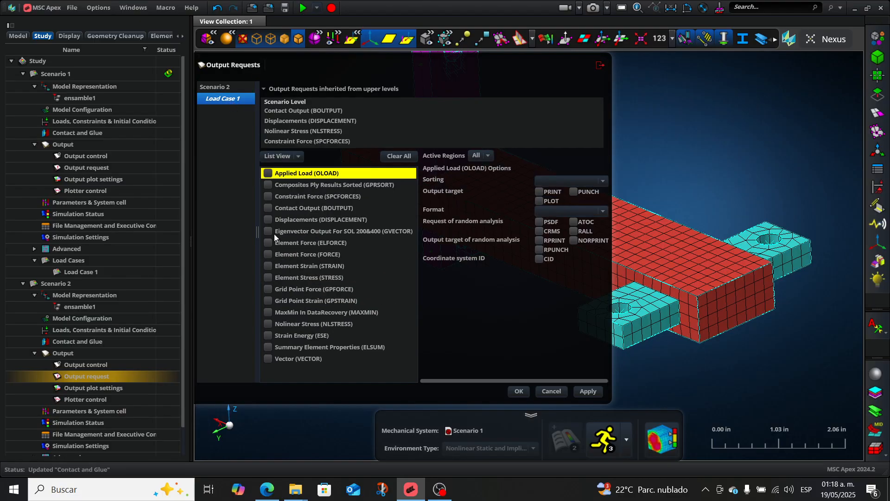
left_click(263, 208)
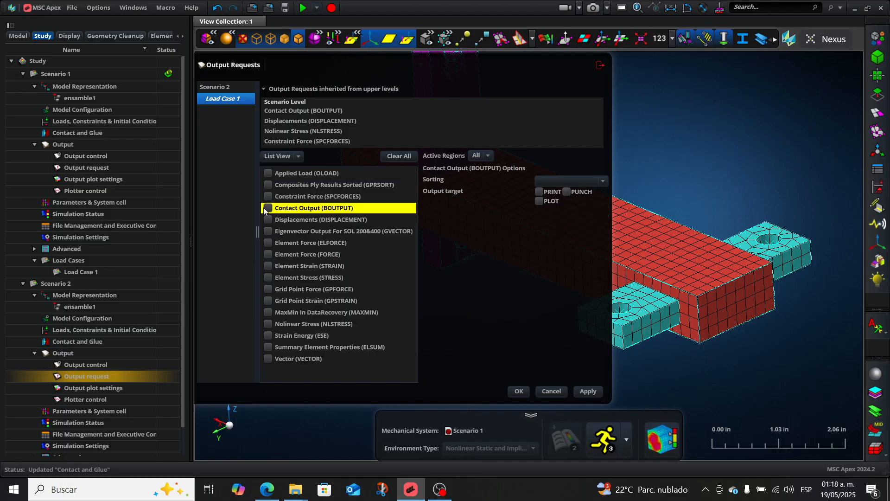
left_click(268, 209)
left_click(268, 221)
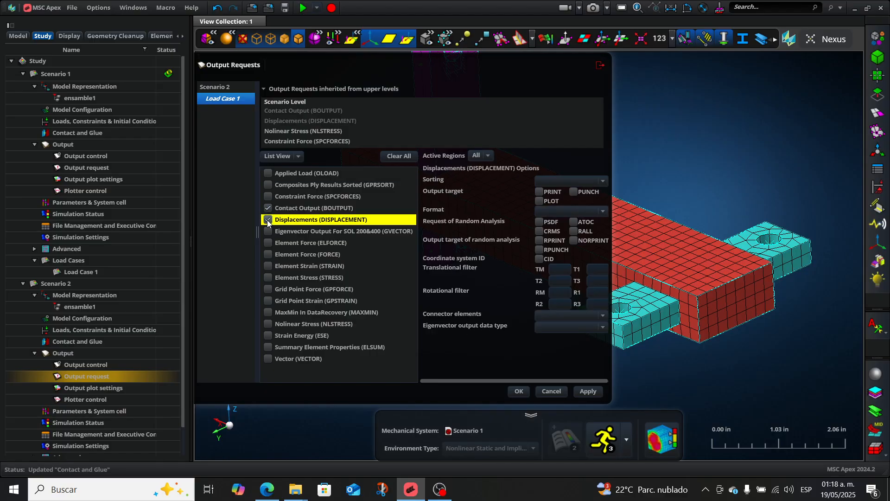
left_click(356, 211)
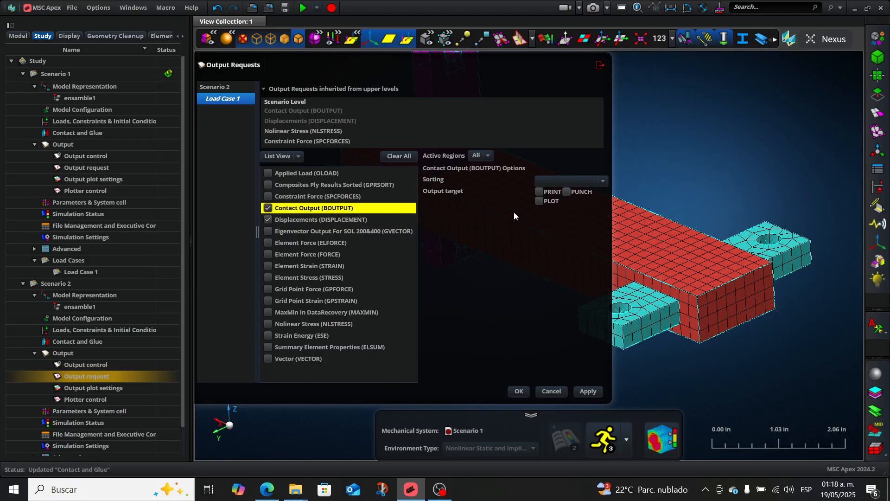
left_click(539, 201)
left_click(295, 219)
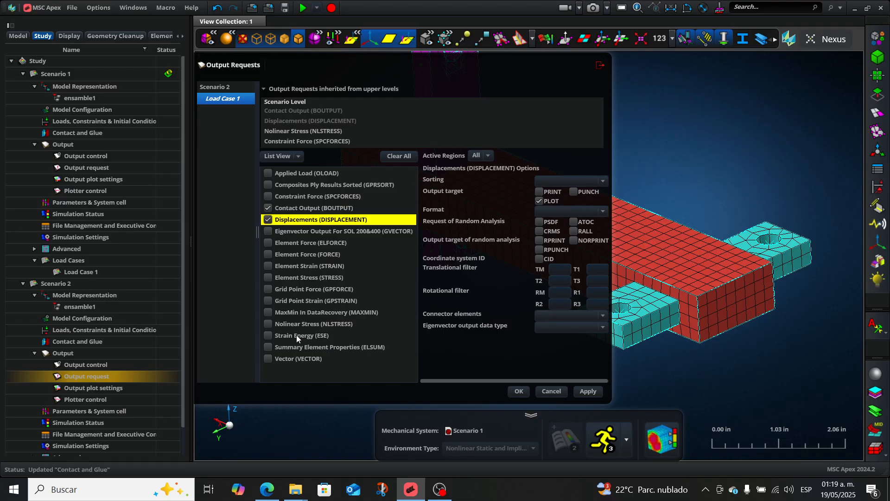
left_click(268, 324)
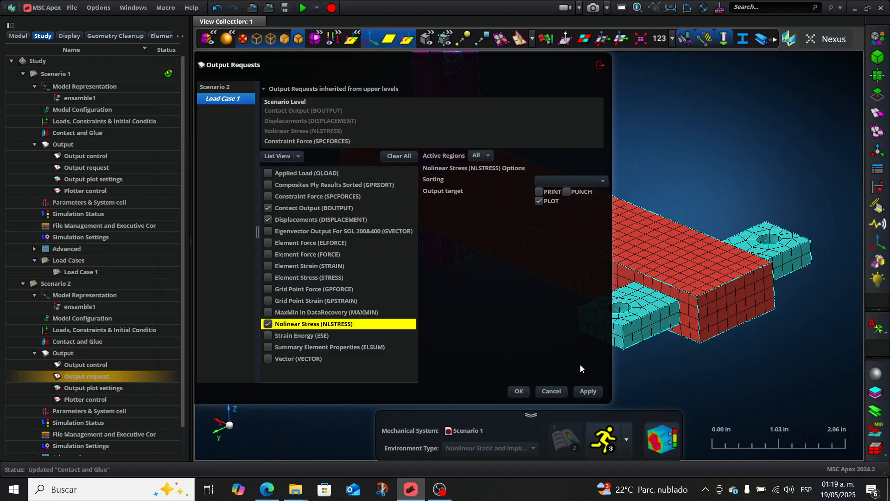
left_click(583, 390)
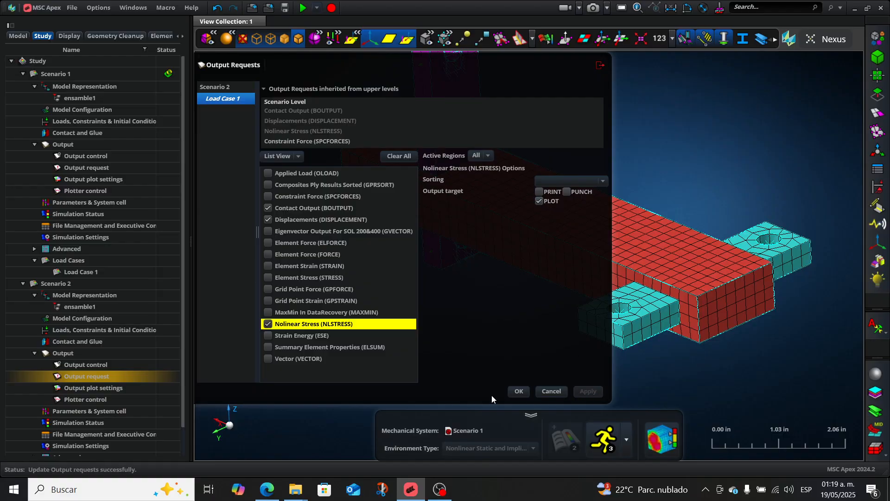
left_click(519, 391)
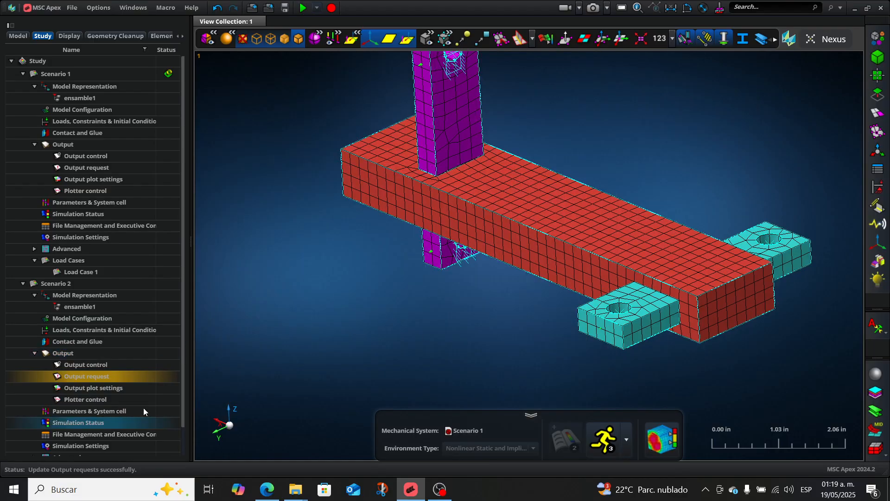
Create an NLSTEP entry with the default control parameters and assign NLSTEP 1 to Scenario 2's nonlinear solution controls in the simulation settings
scroll(169, 362, "down", 1)
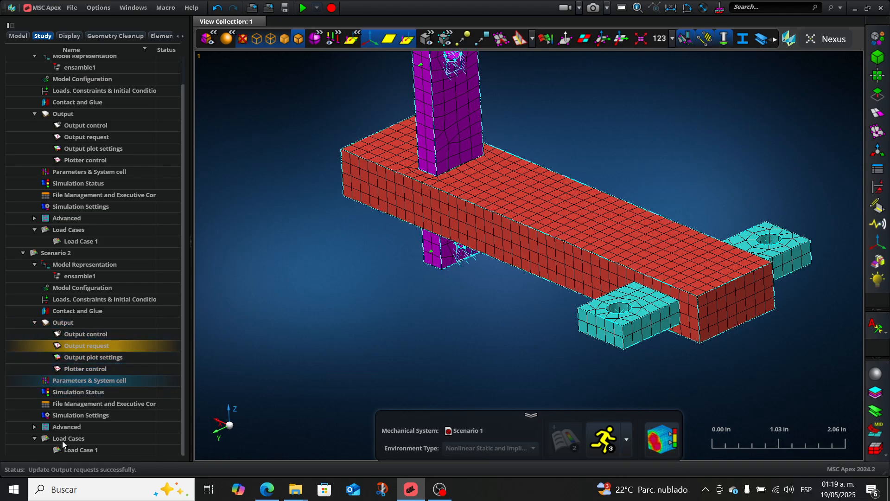
double_click(101, 416)
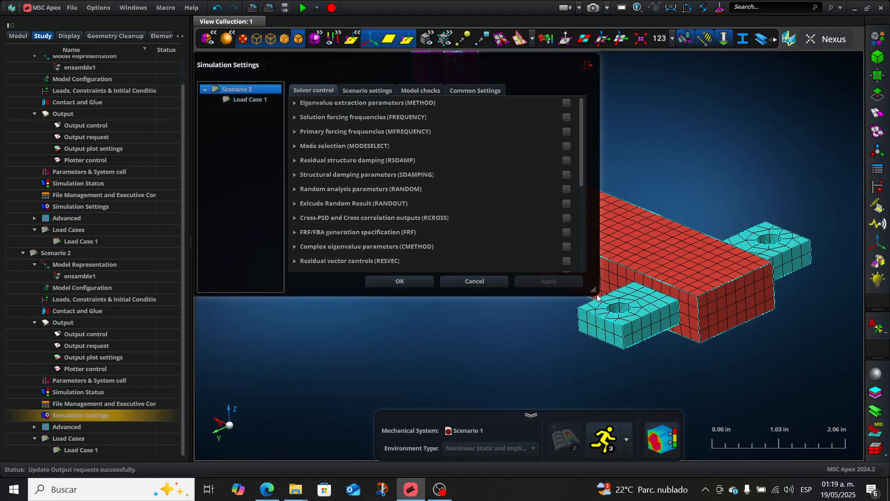
left_click_drag(595, 291, 646, 341)
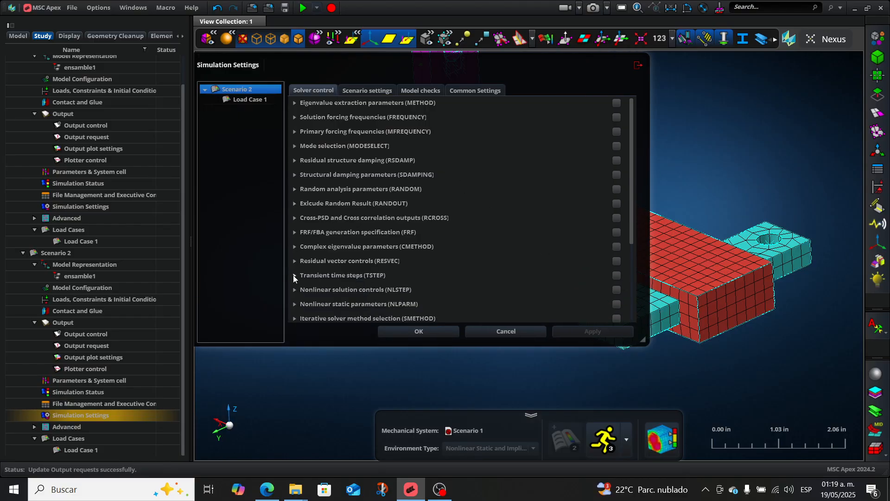
left_click(294, 290)
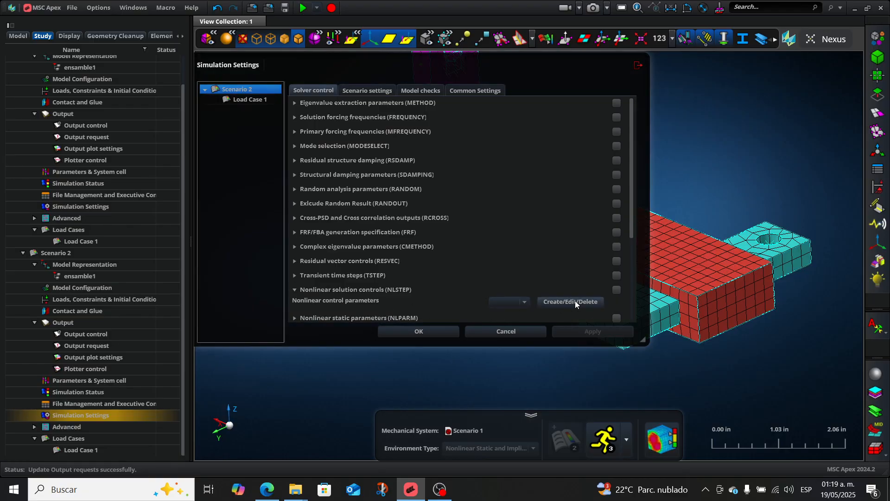
left_click(588, 302)
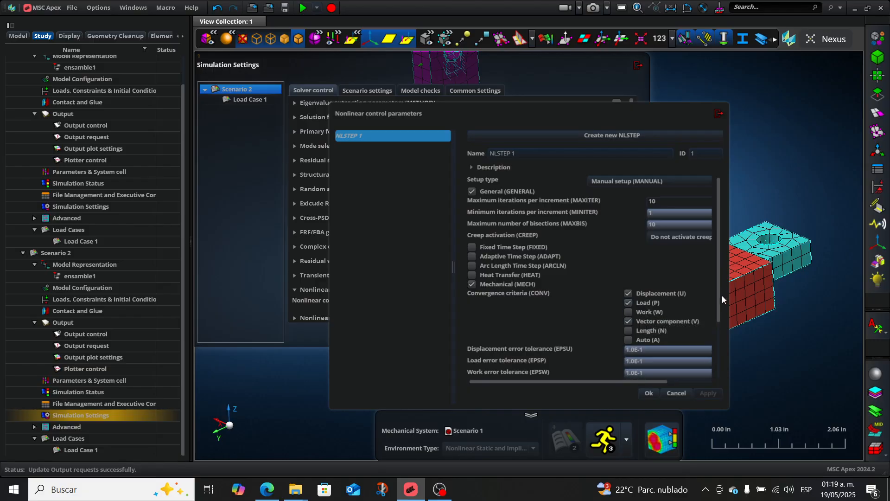
left_click_drag(719, 305, 720, 351)
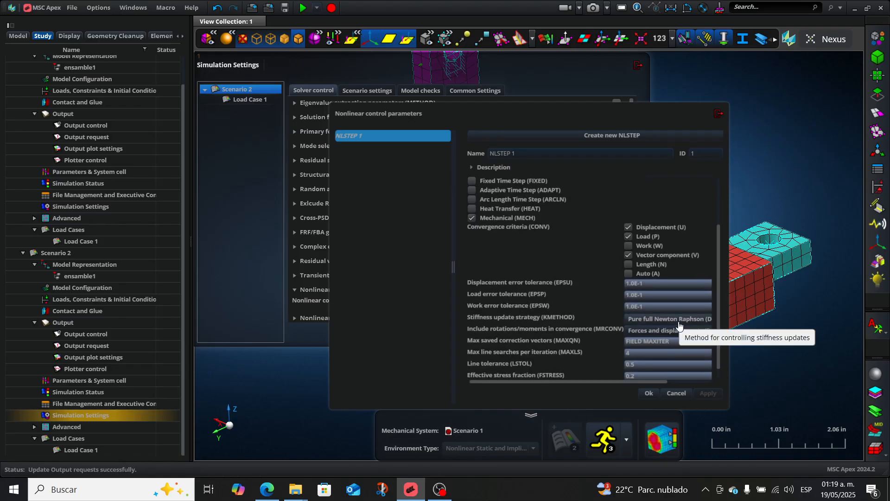
left_click(648, 394)
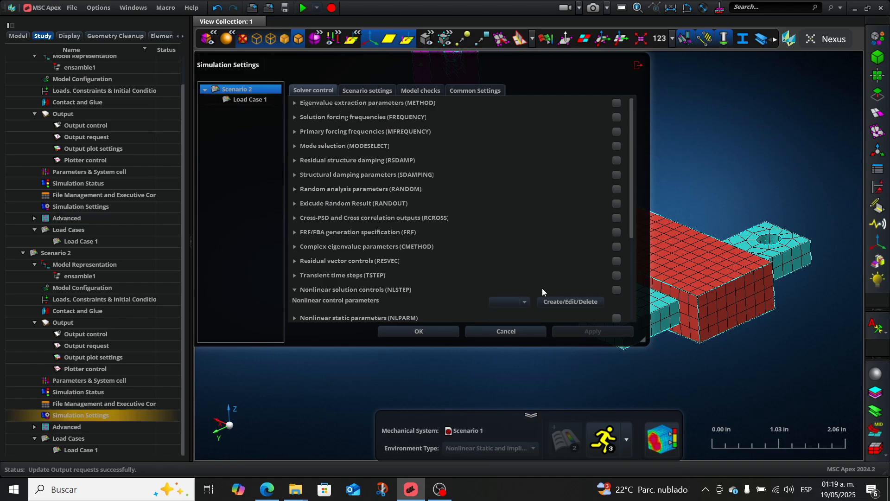
left_click(526, 304)
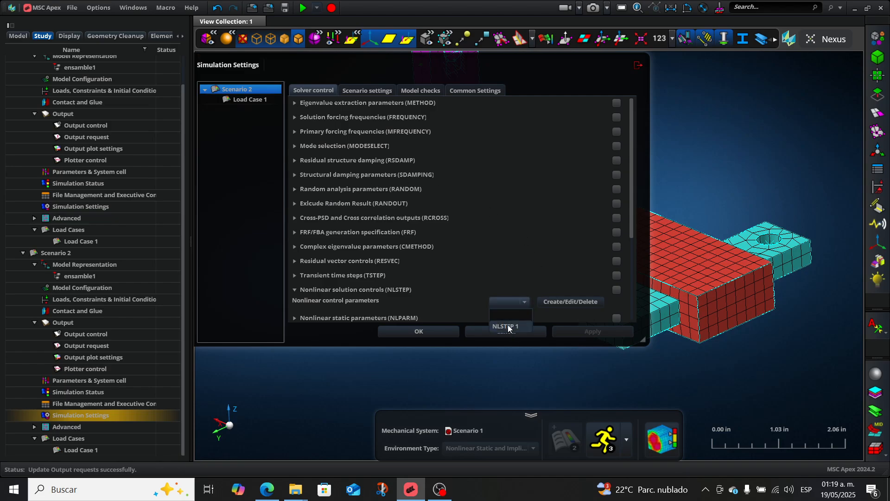
left_click(507, 325)
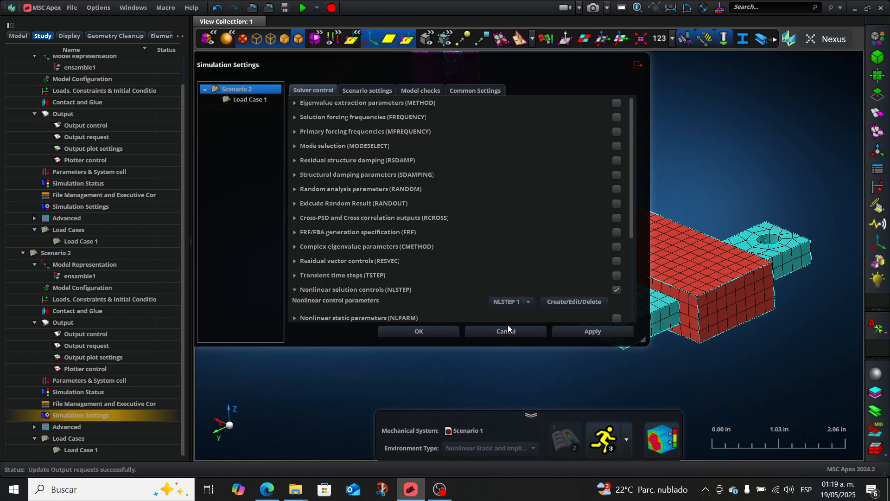
Assign NLSTEP 1 to Load Case 1's nonlinear solution controls and confirm the simulation settings
left_click(246, 100)
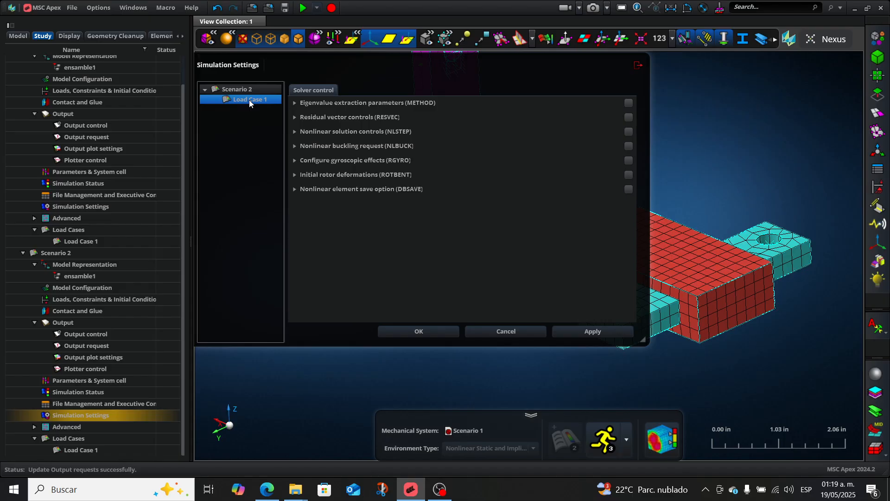
left_click(294, 132)
left_click(532, 146)
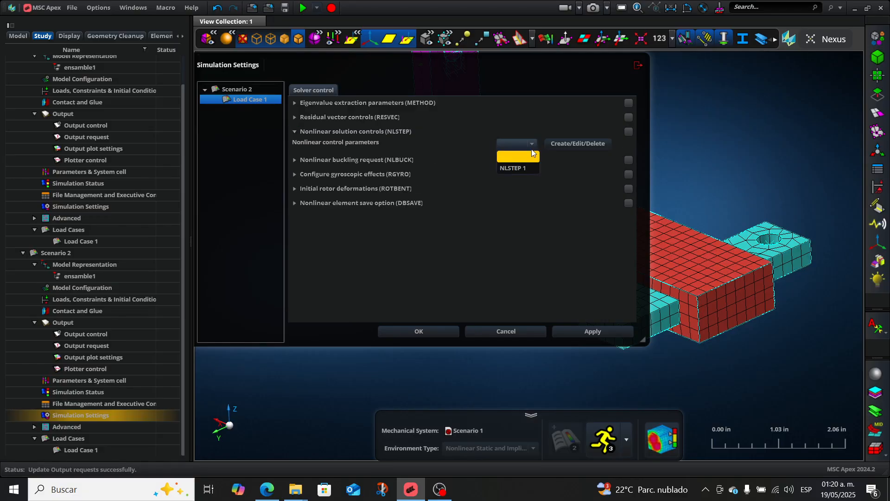
left_click(511, 169)
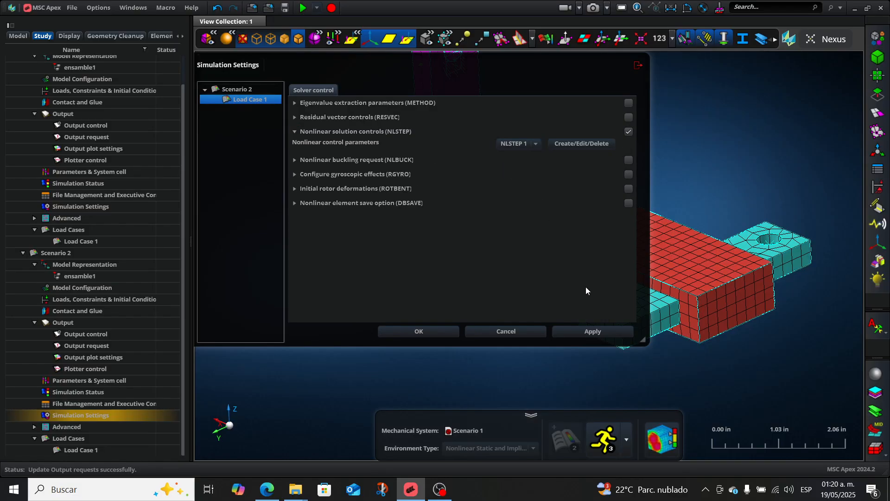
left_click(588, 332)
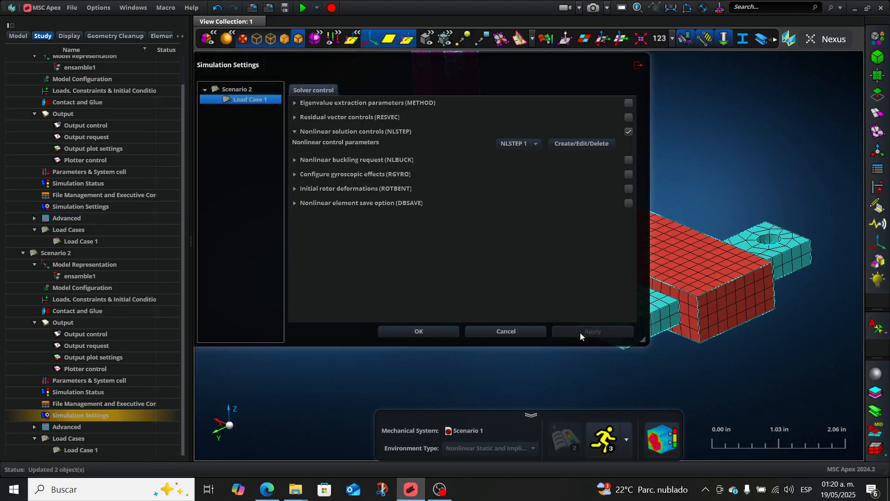
left_click(416, 330)
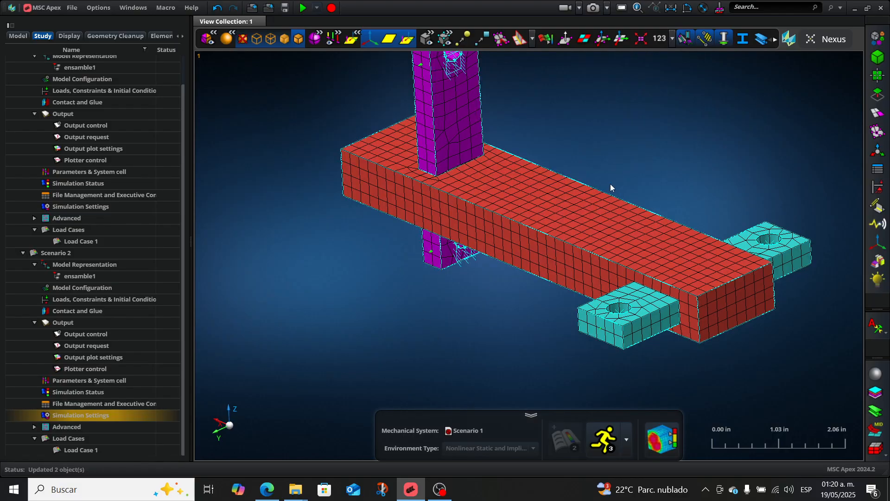
Run the simulation of Scenario 2
scroll(615, 115, "down", 3)
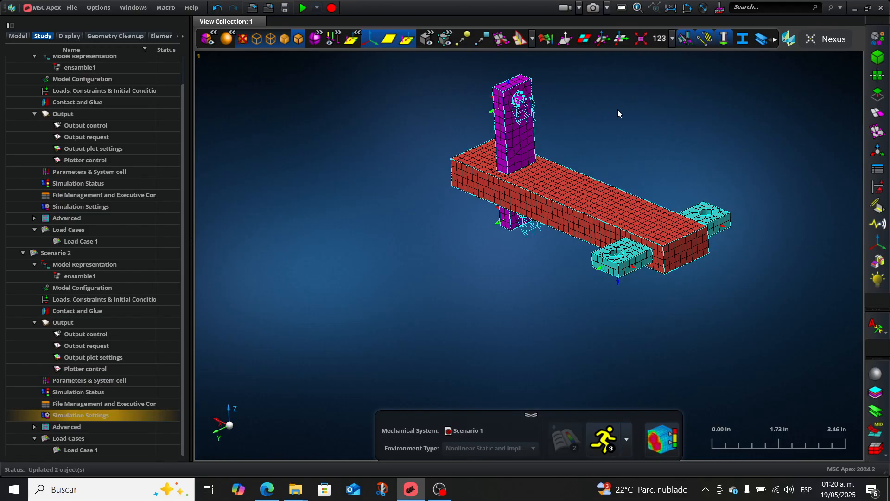
middle_click_drag(619, 111, 551, 157)
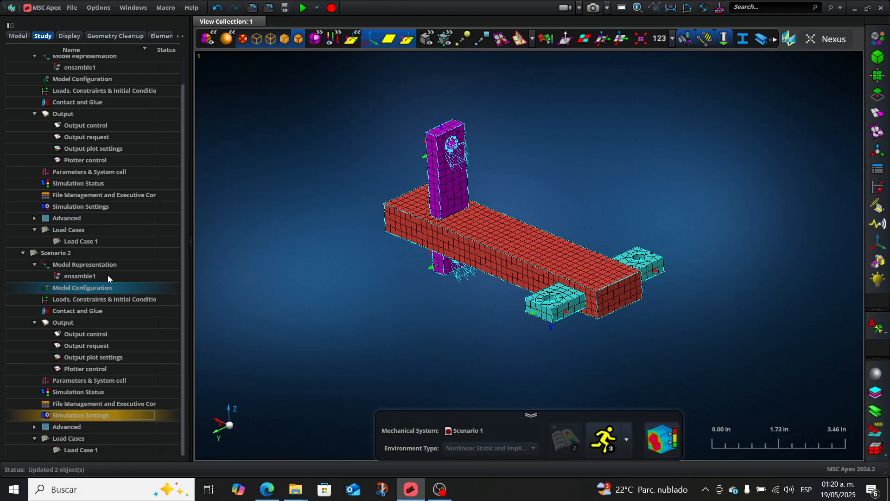
right_click(72, 253)
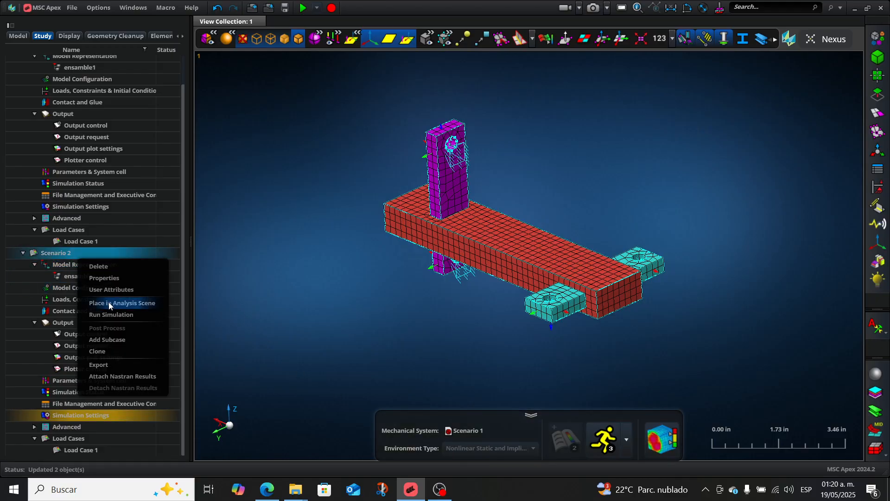
left_click(109, 315)
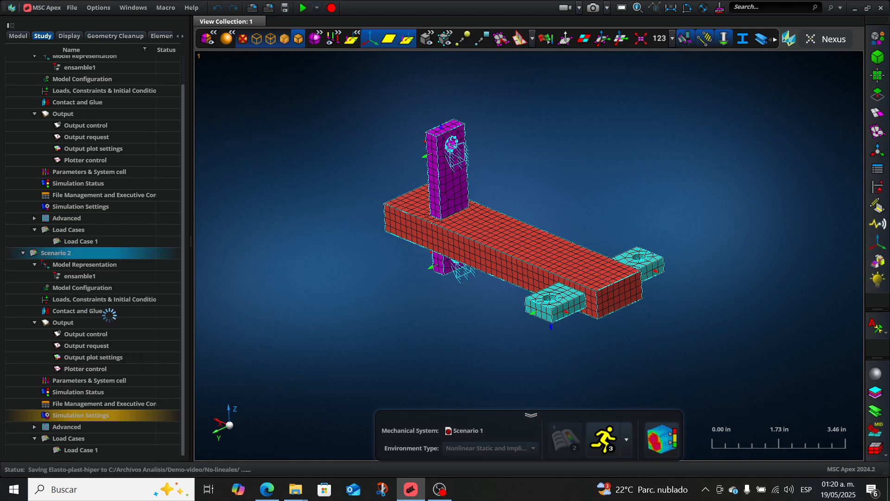
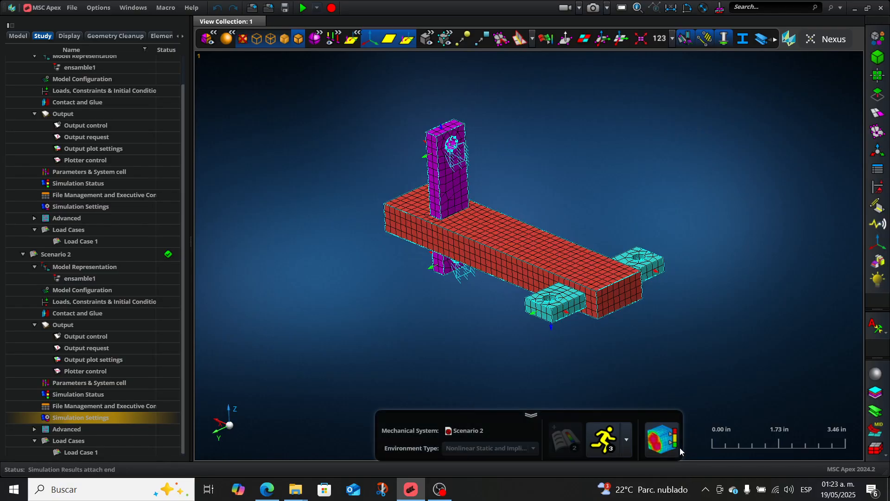
Post-process Scenario 2 and display the translational displacements as a fringe plot on the assembly
left_click(658, 442)
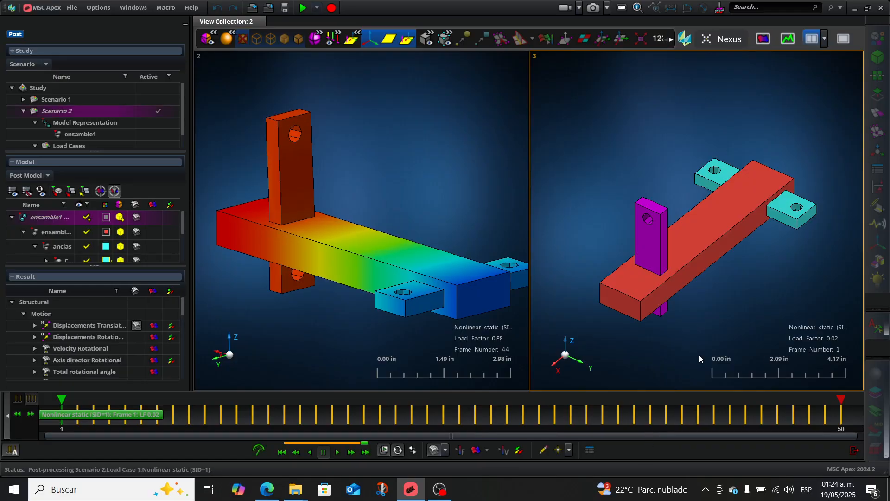
middle_click_drag(728, 301, 699, 307)
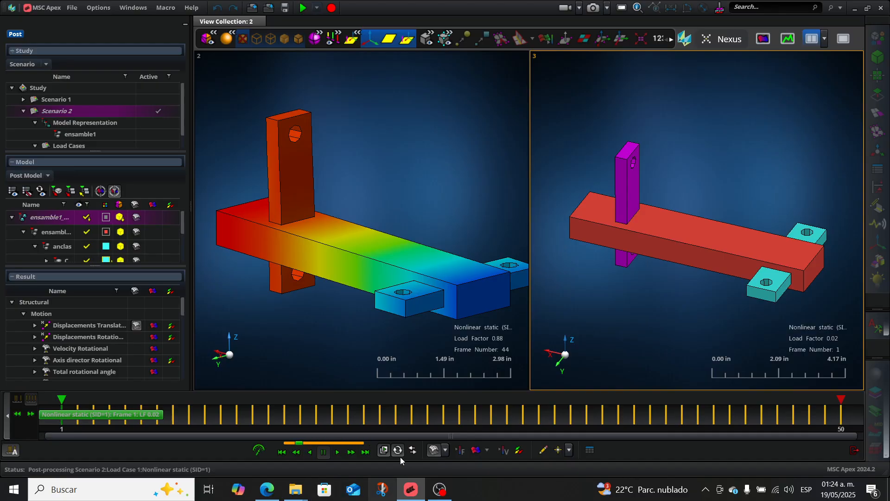
left_click(153, 327)
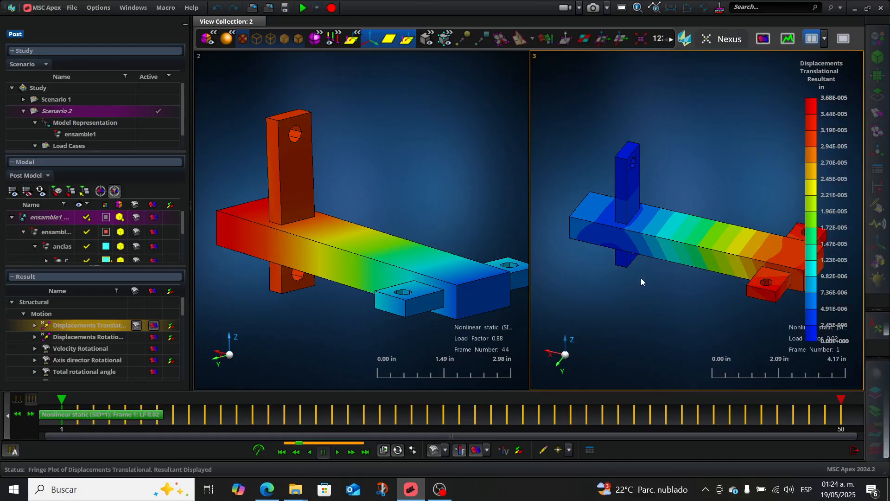
middle_click_drag(642, 279, 598, 265)
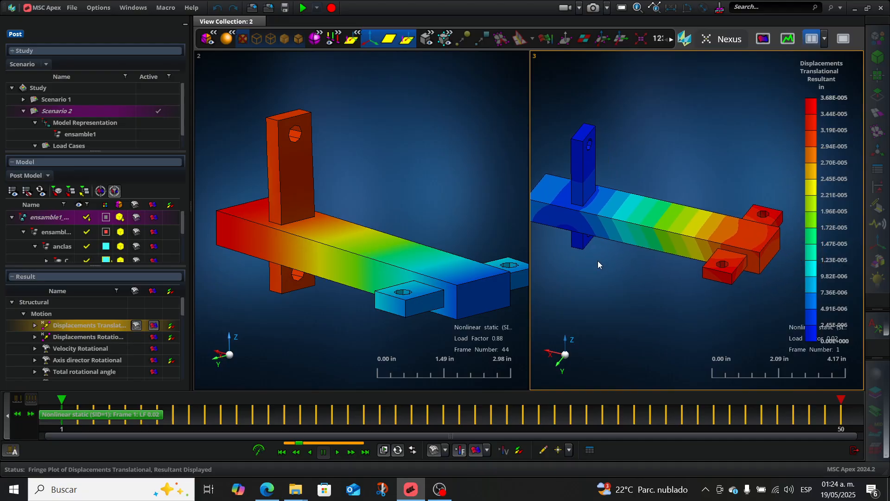
Check the deformed shape scaling properties and play the translational displacement animation forward
left_click(444, 450)
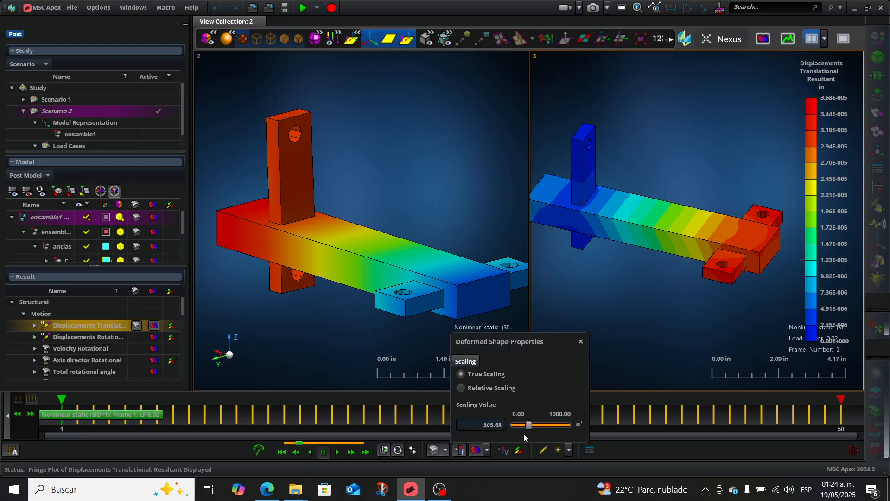
left_click(581, 342)
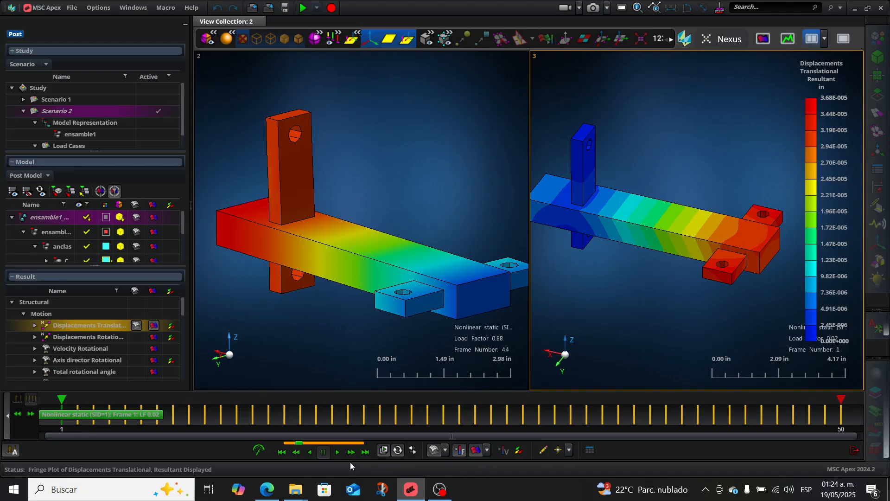
left_click(338, 452)
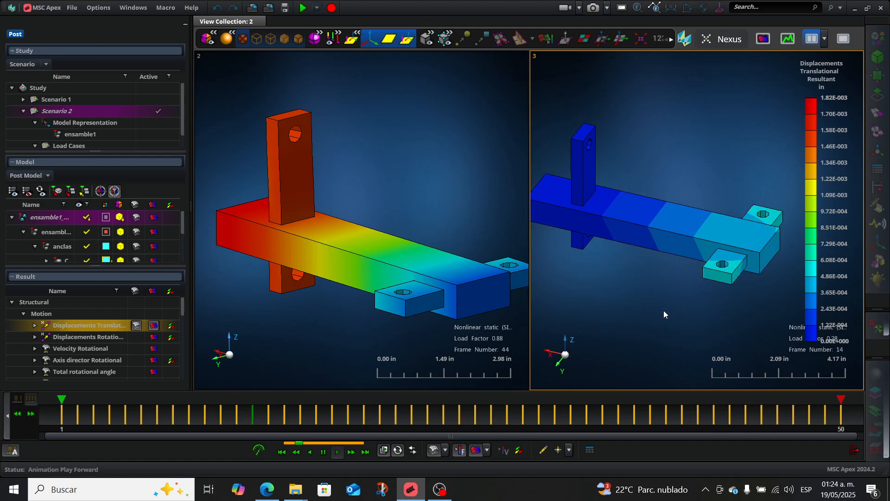
middle_click_drag(642, 326, 642, 318)
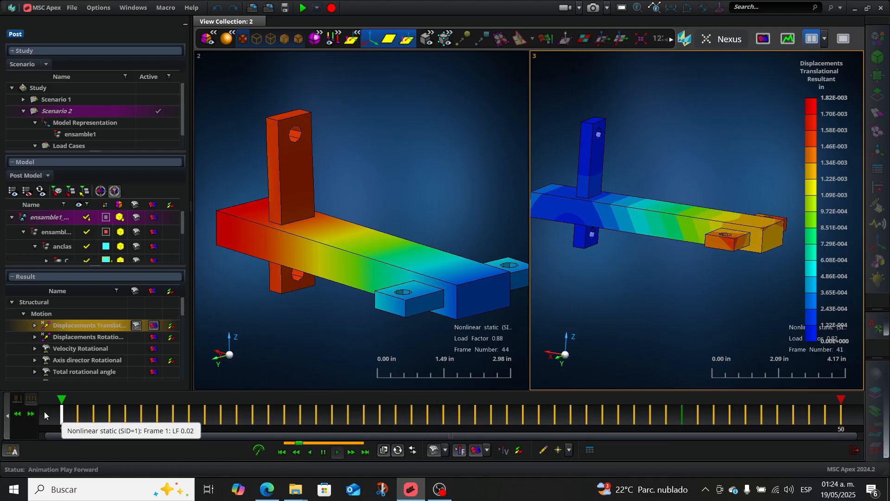
Set the true scaling value of the deformed shape to 704.11 and replay the translational displacement animation
left_click(325, 455)
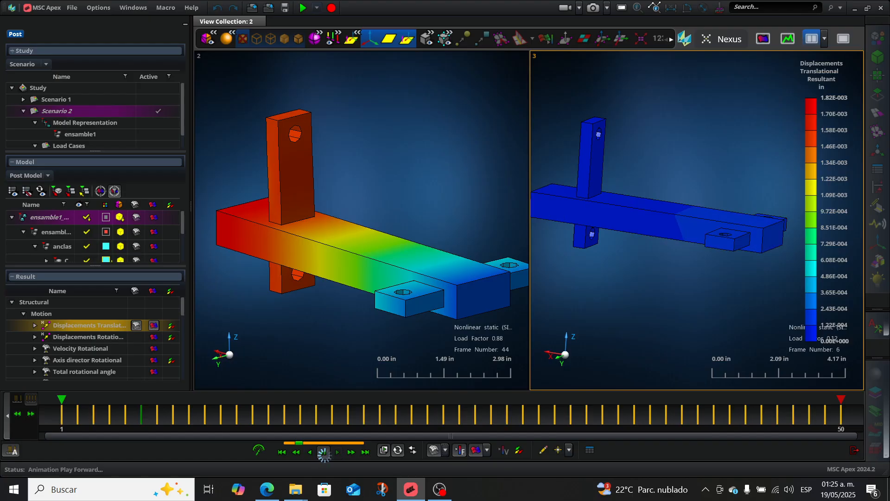
left_click(446, 450)
left_click_drag(528, 427, 553, 426)
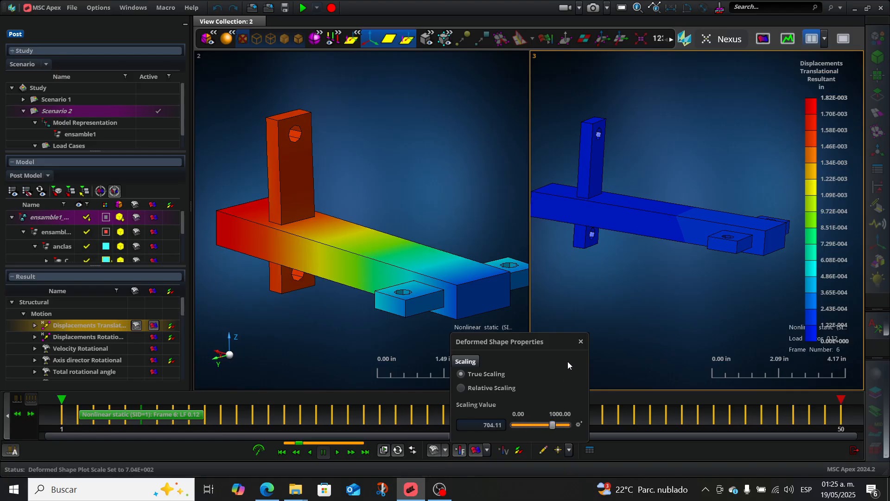
left_click(580, 342)
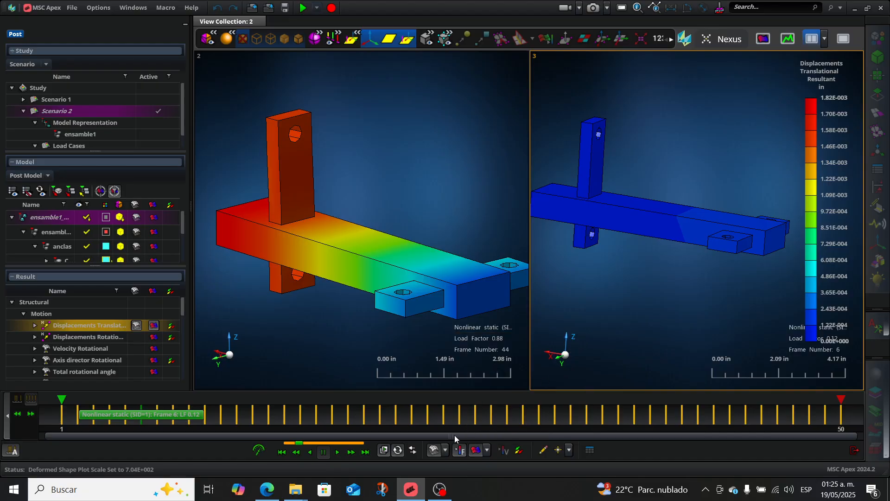
left_click(338, 452)
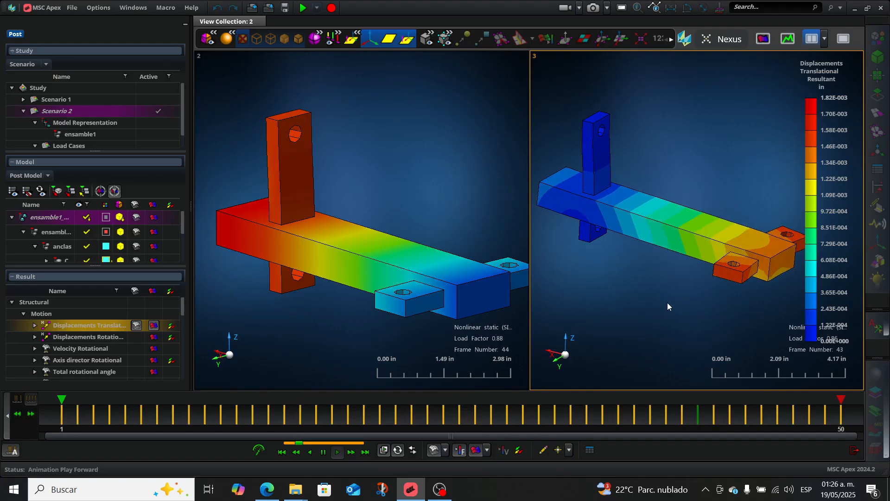
left_click(324, 452)
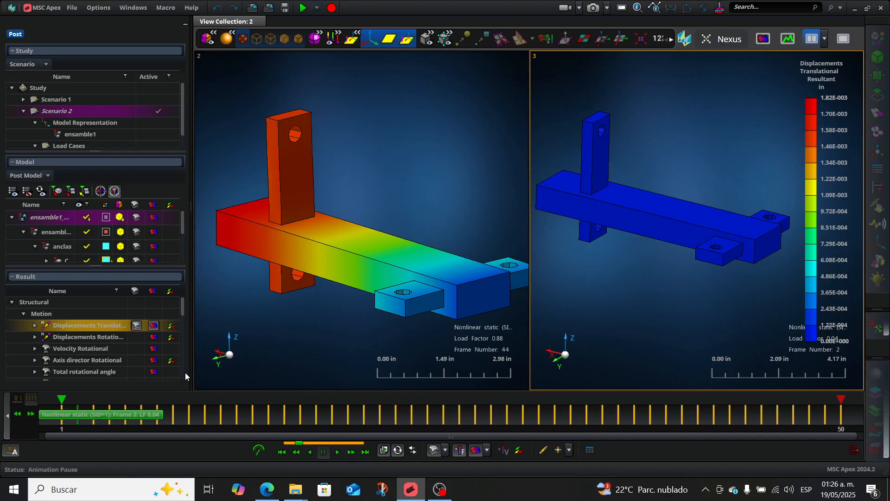
Display the Von Mises NL Stress on the assembly as a fringe plot with continuous colours
left_click_drag(183, 309, 183, 324)
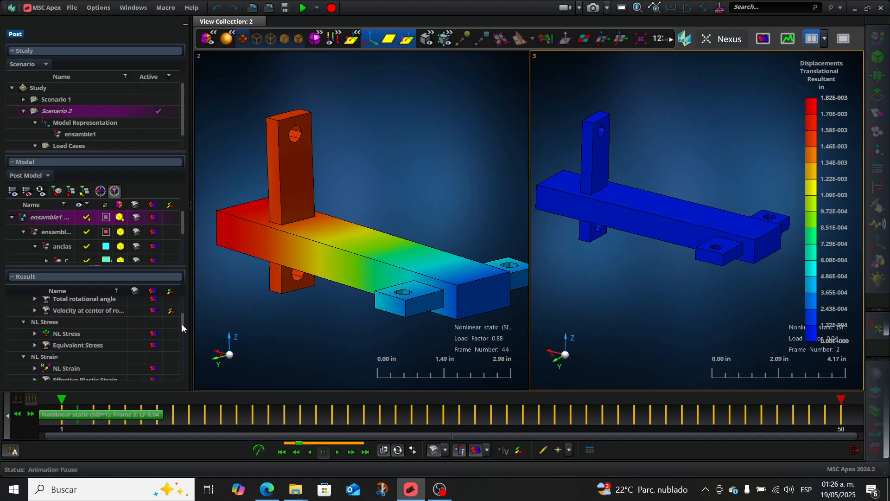
left_click(154, 334)
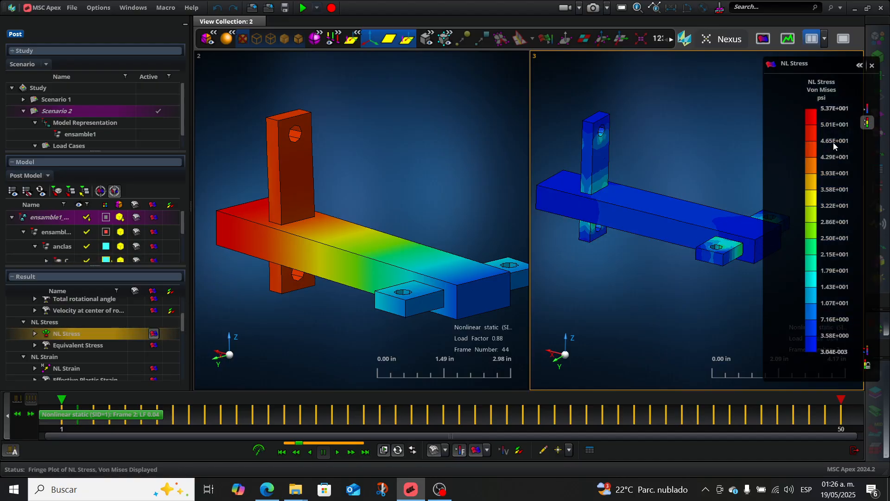
left_click(866, 108)
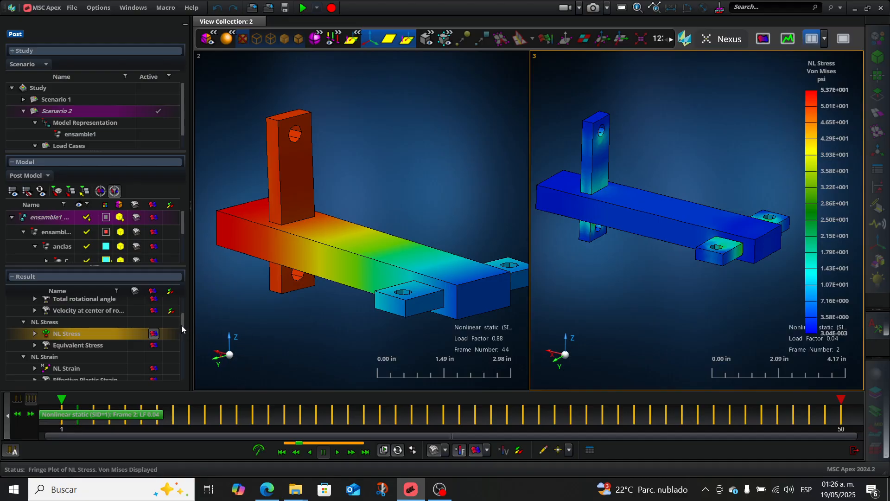
Display the Glue Normal Force fringe plot and maximize View 3 to examine the glued interfaces
left_click_drag(182, 330, 182, 354)
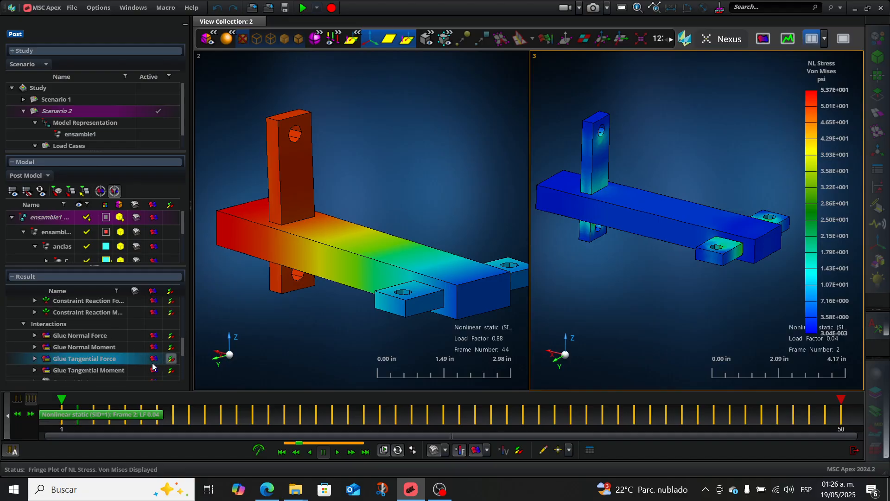
left_click(153, 336)
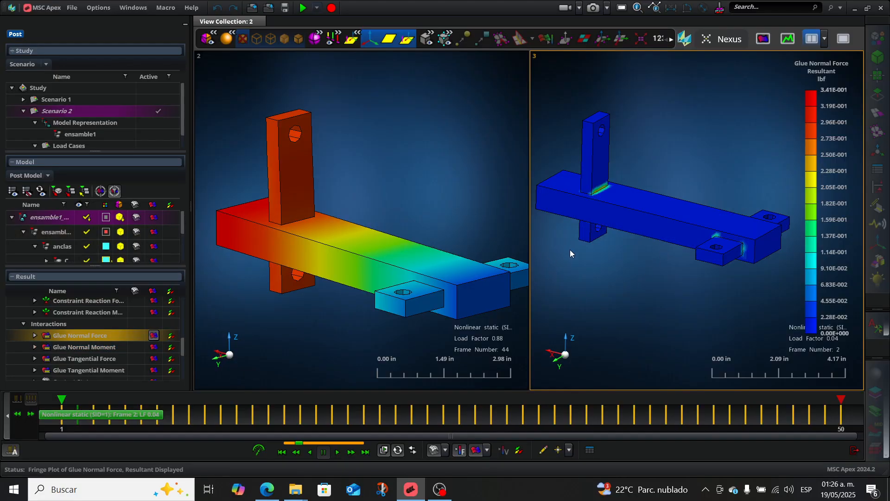
left_click(842, 42)
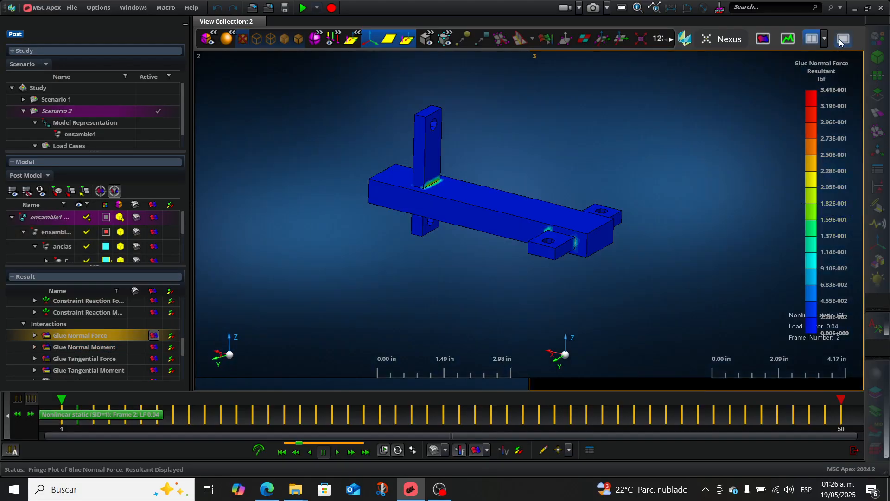
scroll(480, 163, "up", 3)
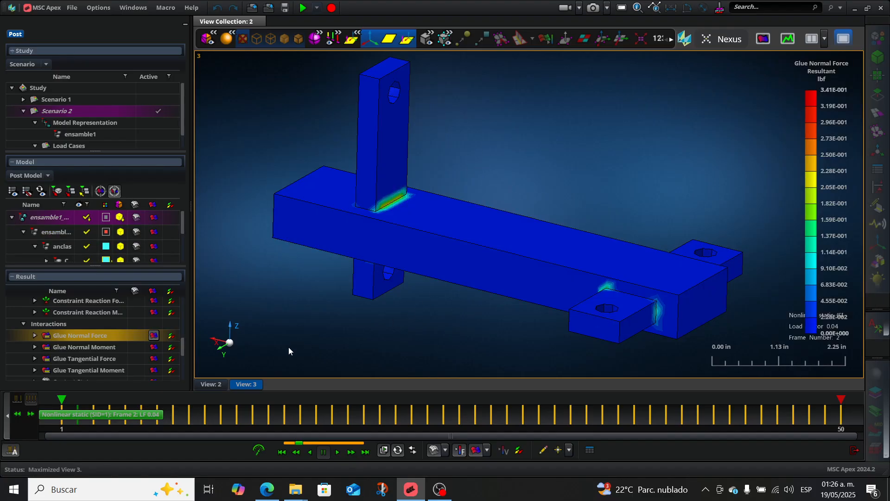
Display the Glue Tangential Force fringe plot and play its animation through the load frames
left_click(158, 359)
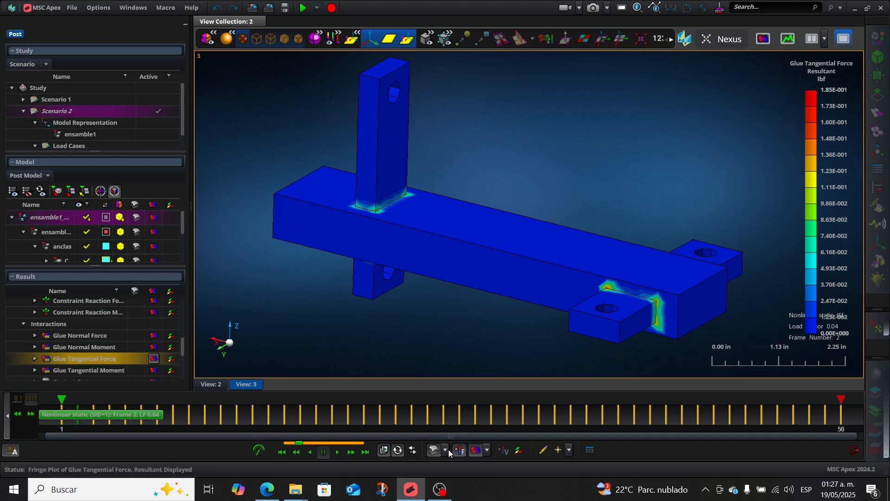
left_click(339, 452)
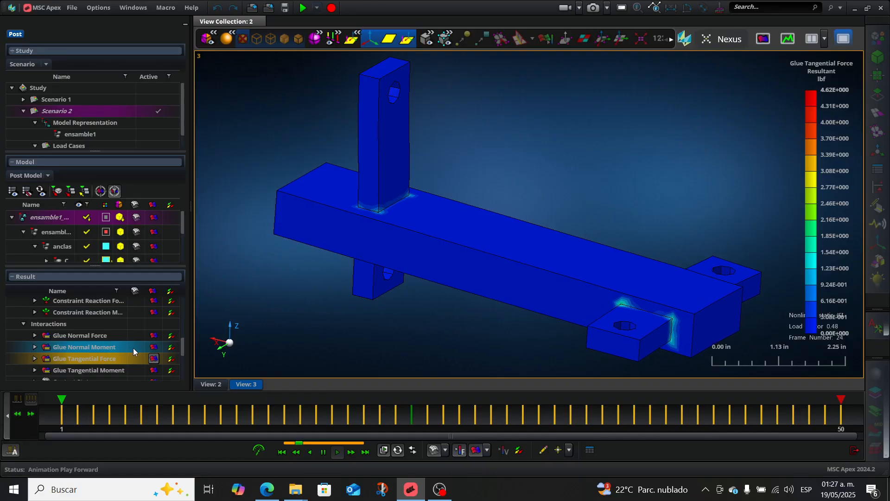
left_click(323, 452)
Display the NL Stress fringe plot on the assembly with the Max Principal derivation
scroll(168, 327, "down", 5)
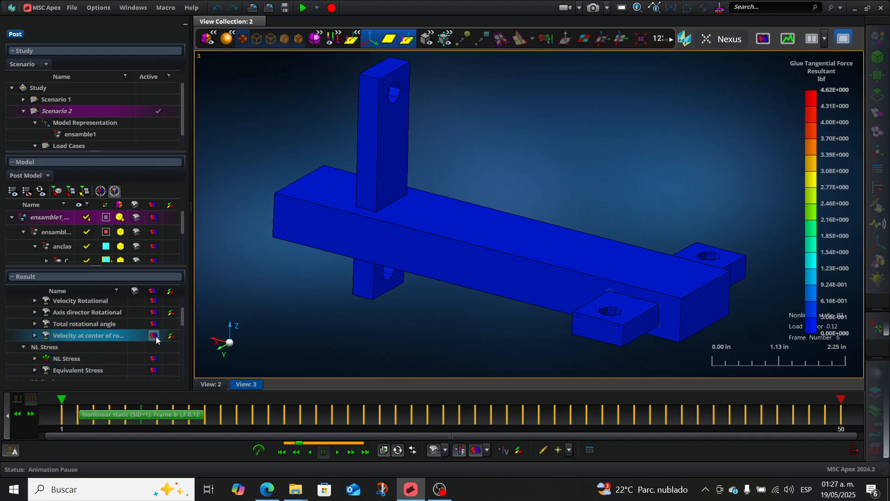
left_click(153, 359)
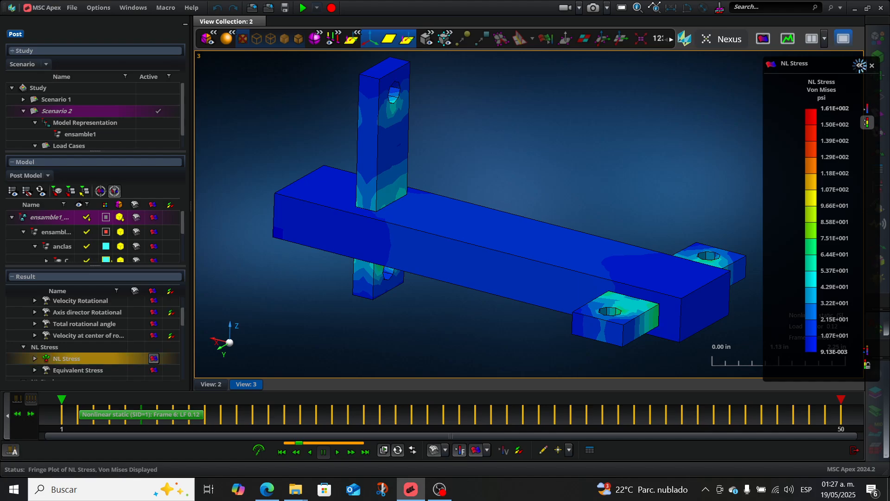
left_click(860, 65)
left_click_drag(841, 64, 639, 73)
left_click(837, 132)
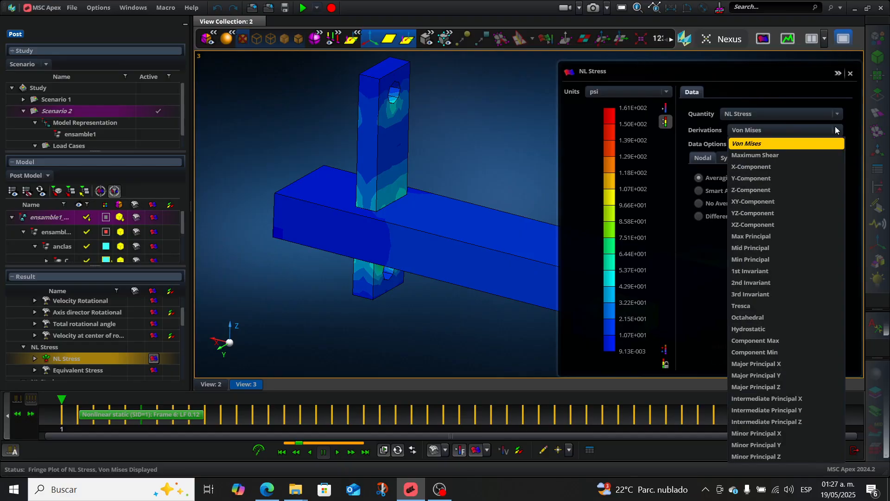
left_click(750, 237)
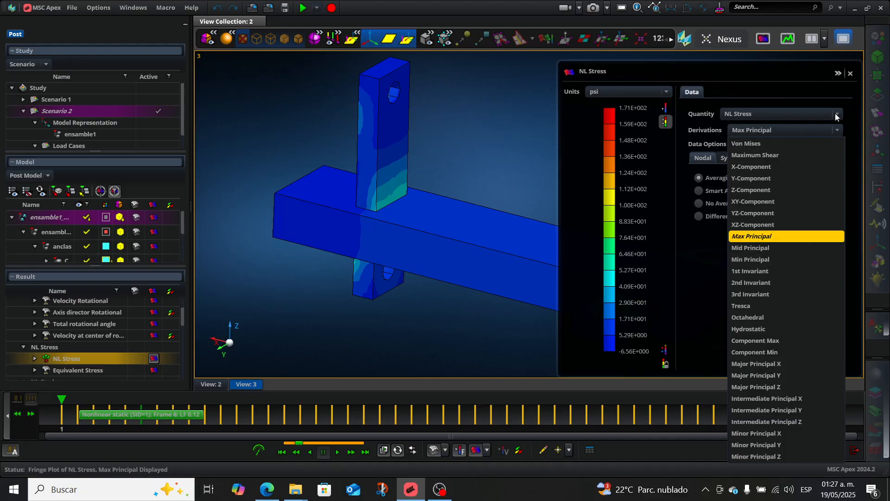
left_click(840, 74)
left_click(840, 73)
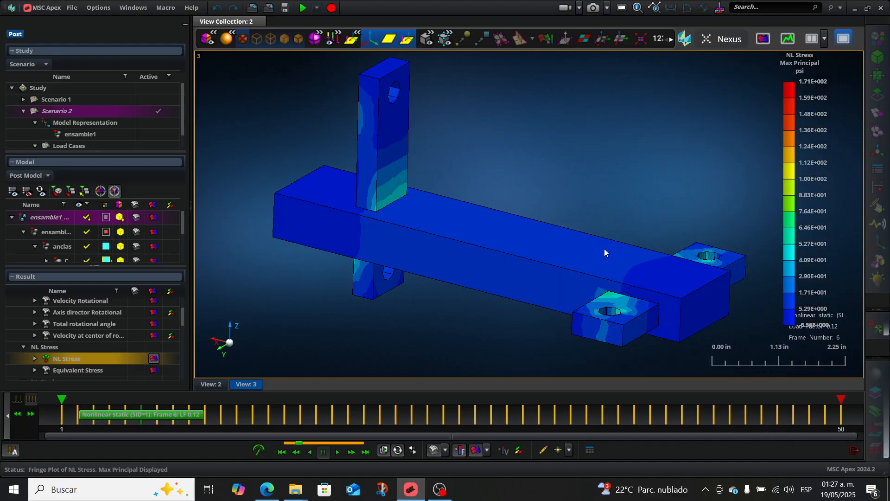
Switch the Max Principal stress plot to continuous colours and play its animation
left_click(846, 100)
middle_click_drag(637, 141, 631, 147)
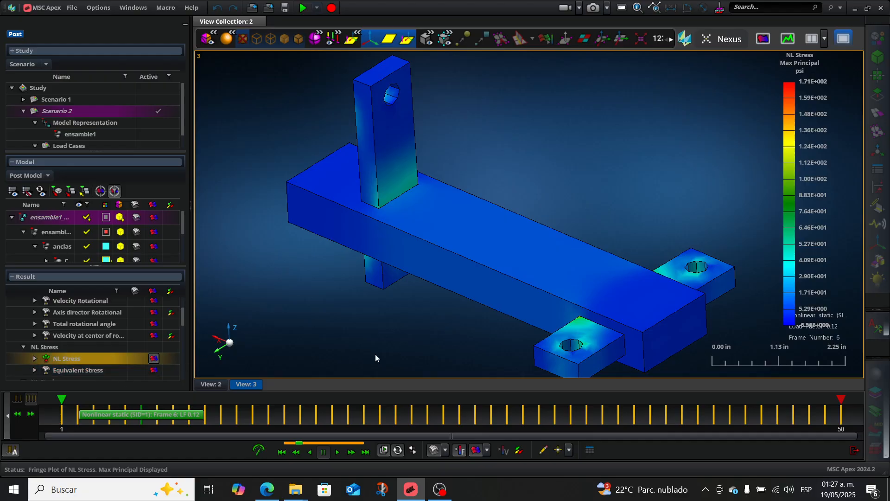
left_click(338, 453)
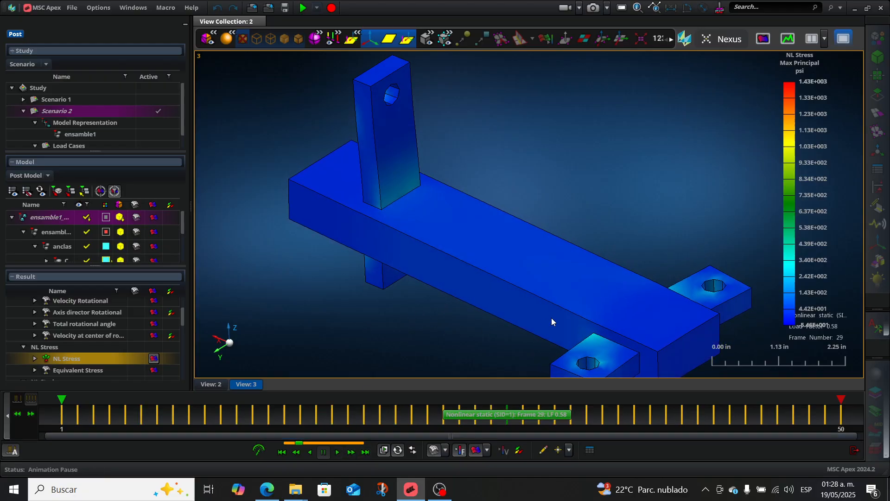
Exit post-processing and, from the model view, review the primary material model options of the rubber-1 material without changing them
left_click(855, 450)
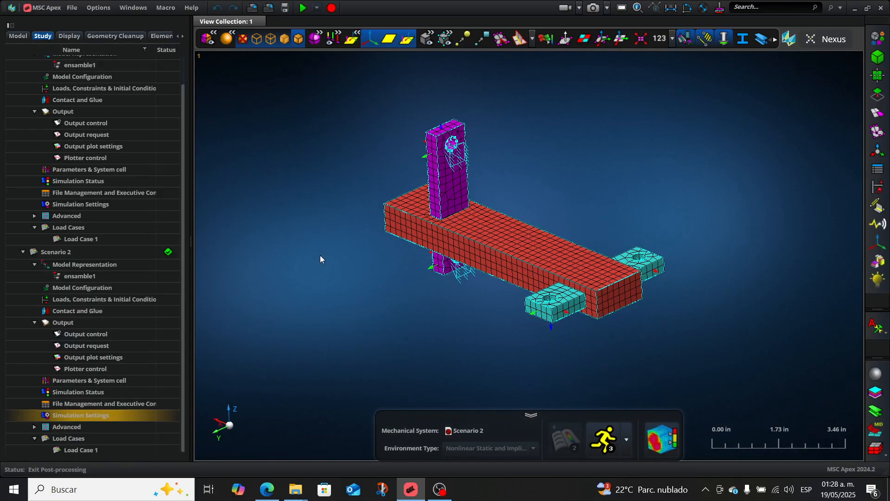
left_click(18, 35)
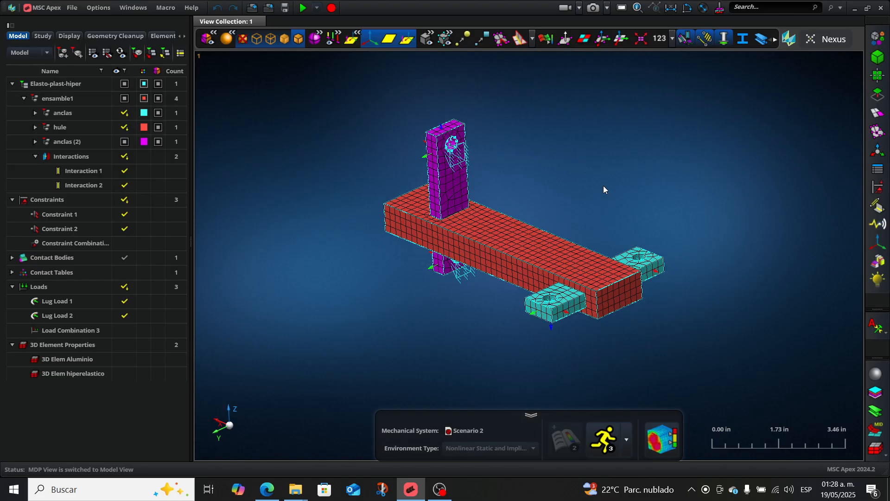
left_click(874, 376)
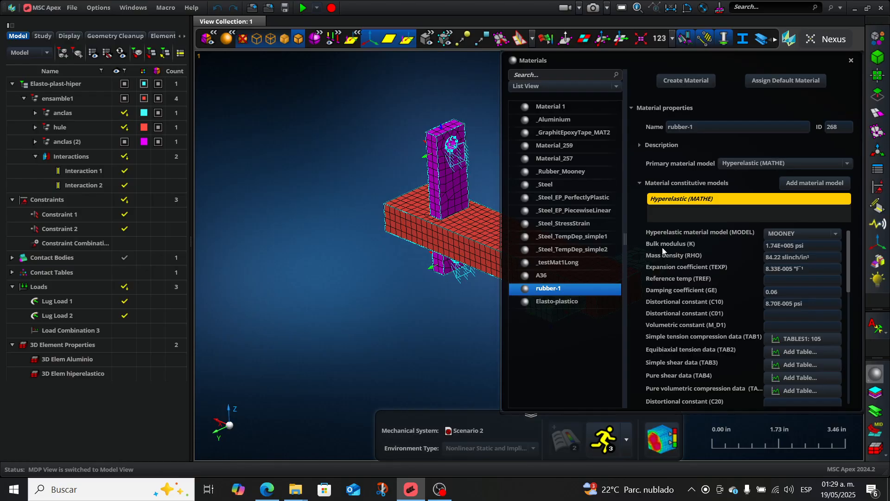
left_click(848, 164)
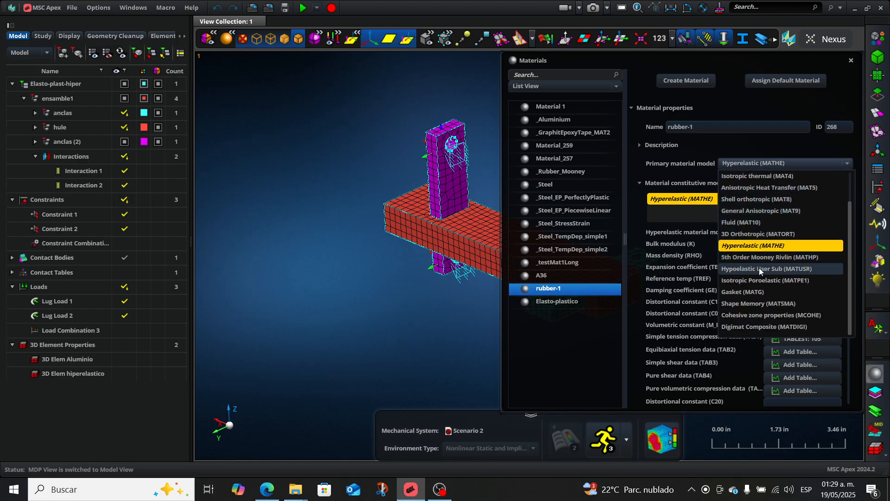
left_click(791, 166)
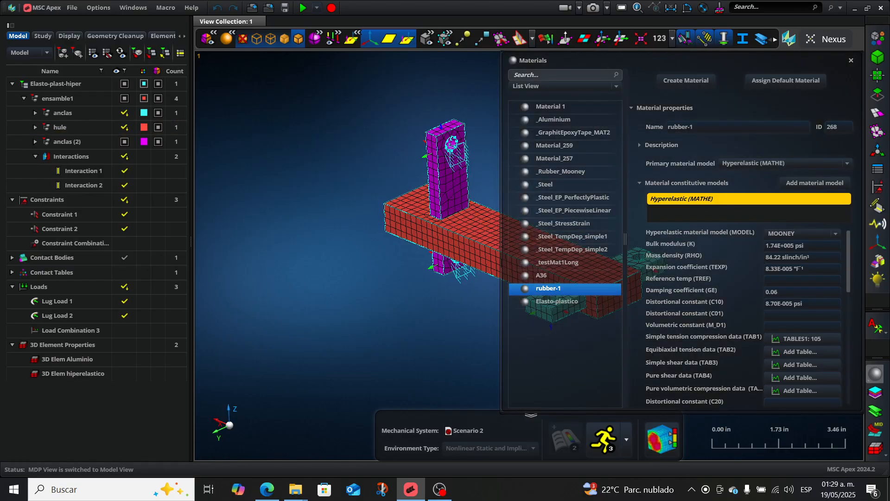
left_click(852, 61)
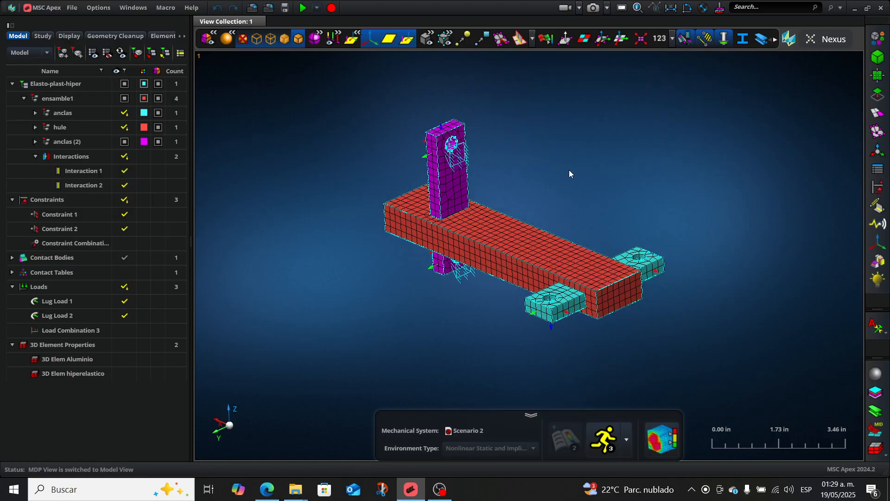